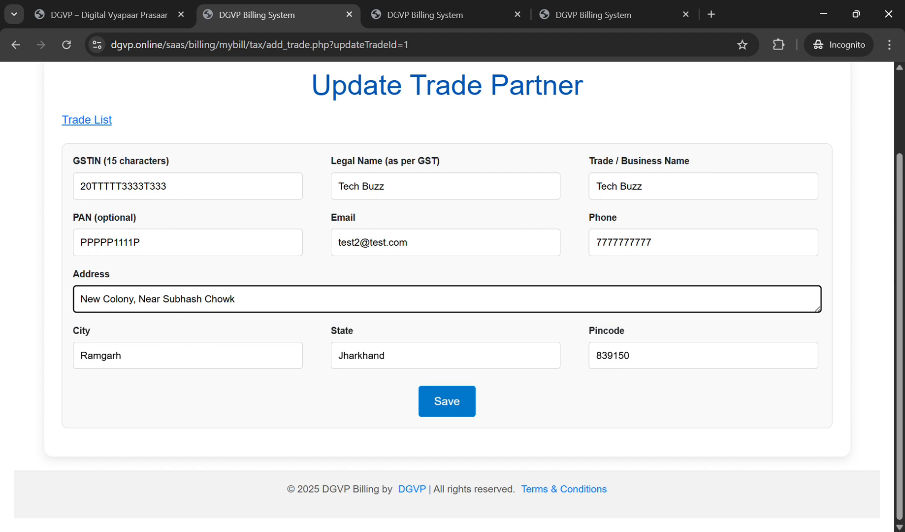
Step: Save the Tech Buzz trade partner update and open the partner's read-only record to check its GSTIN and phone
click(447, 400)
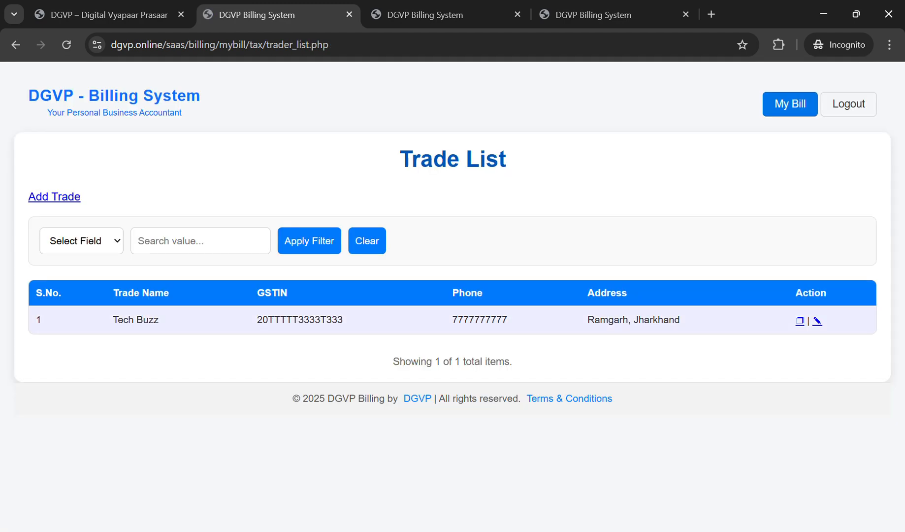
click(799, 321)
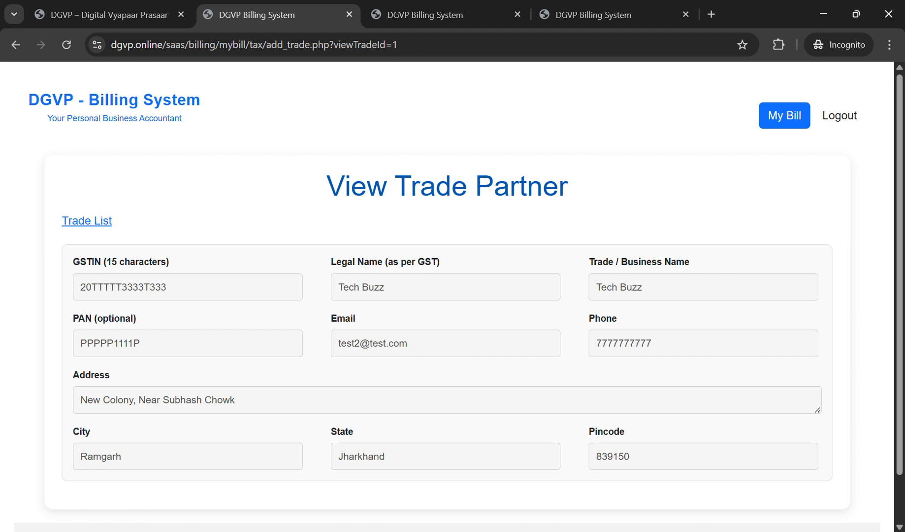
scroll(453, 295, down, 1)
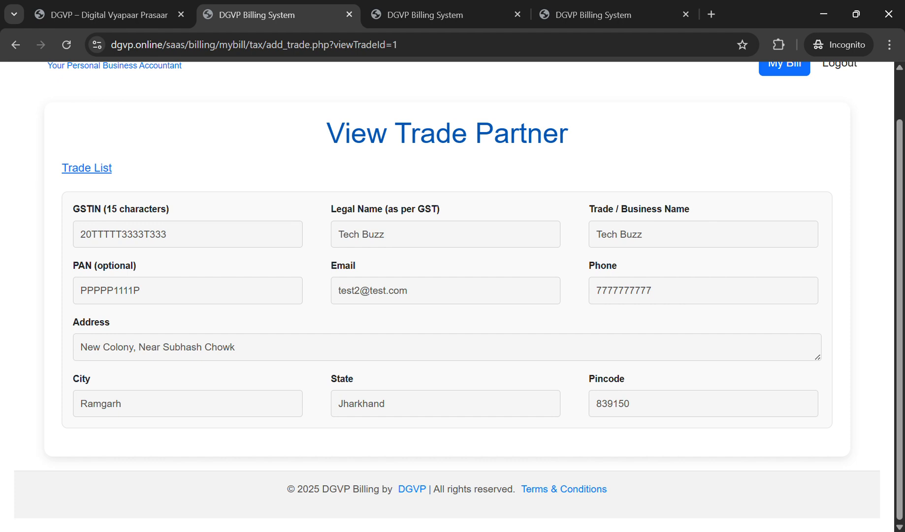
drag(81, 235, 168, 234)
click(179, 234)
drag(597, 291, 651, 290)
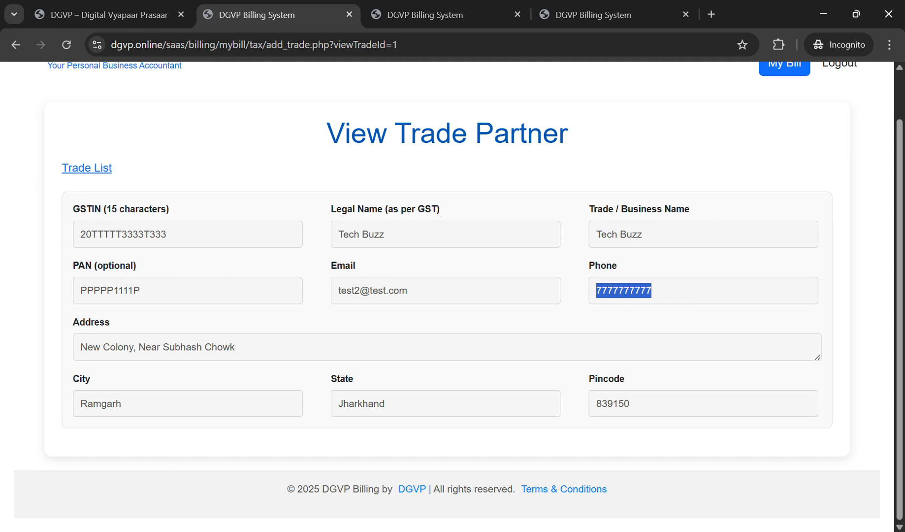
scroll(452, 295, up, 1)
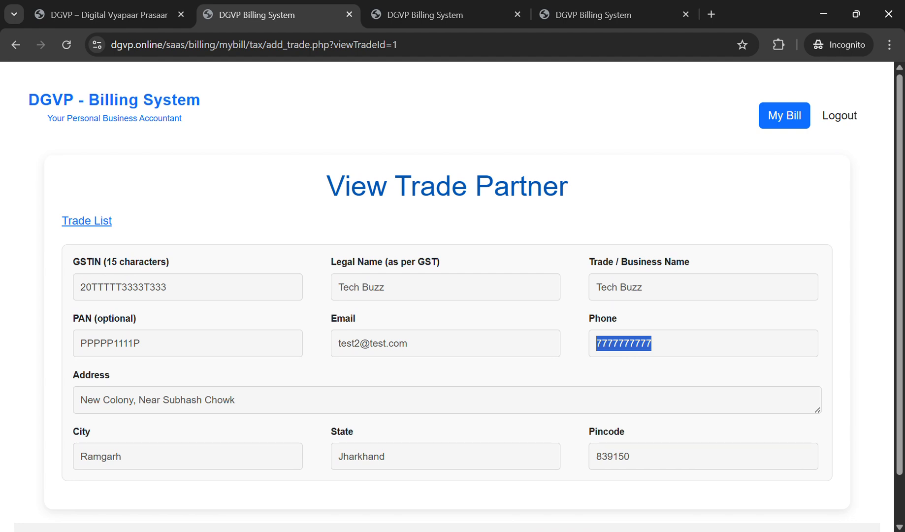
drag(80, 287, 169, 287)
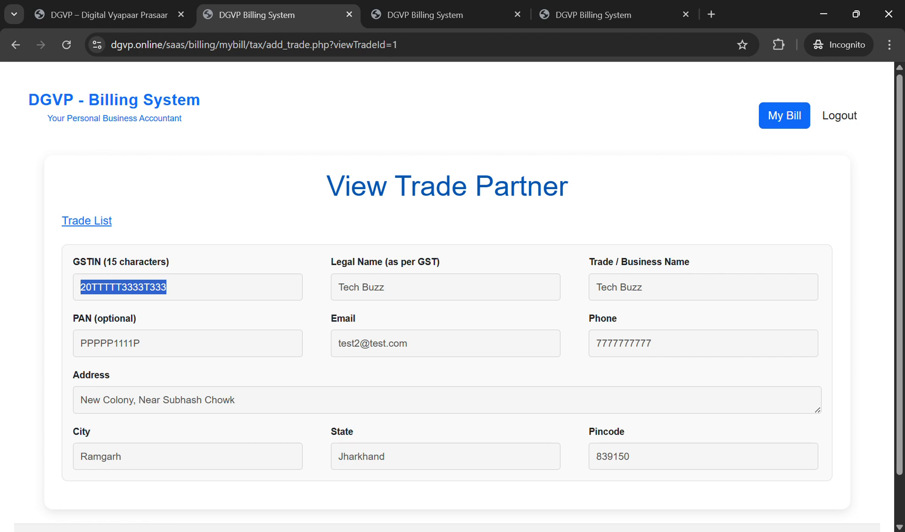
Step: Return to the My Bill page and switch to the browser tab holding the digital sales bill
click(784, 115)
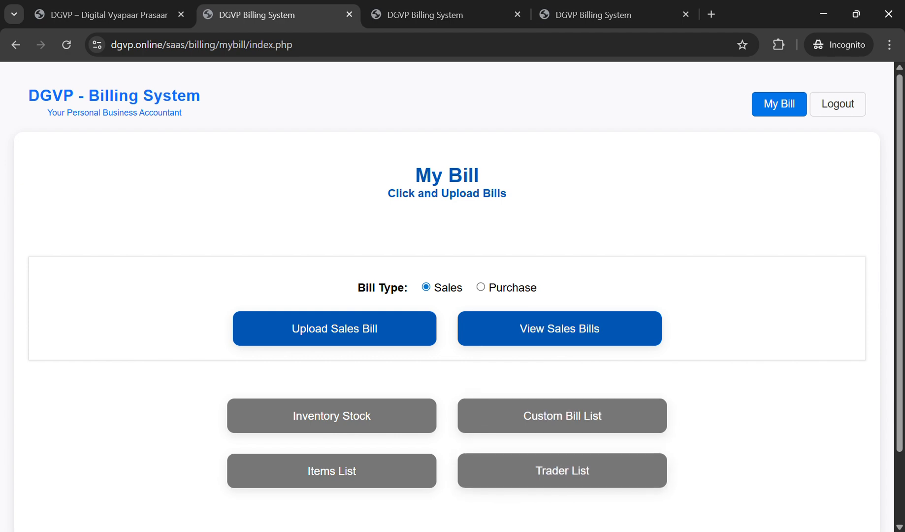
click(594, 15)
click(425, 15)
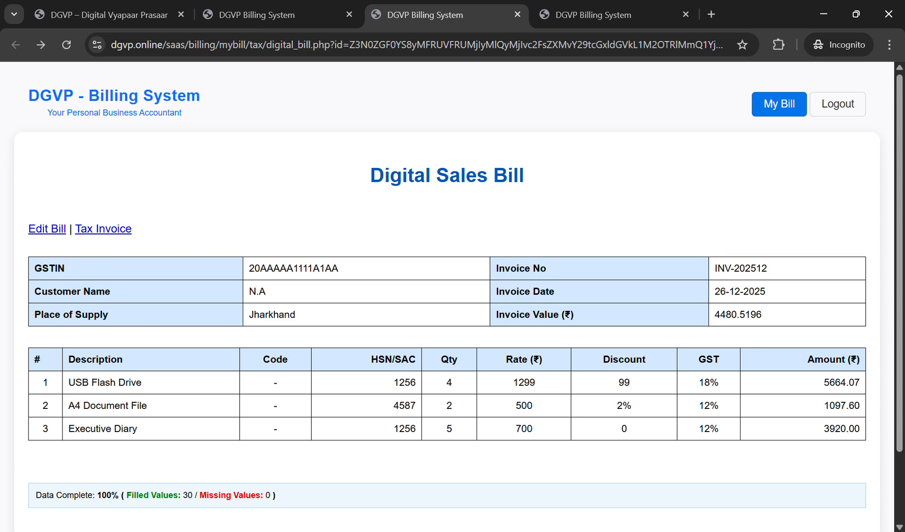
Step: Open the digital sales bill for editing and bring up the buyer choices for the GSTIN in Buyer Info
click(49, 228)
scroll(453, 296, down, 7)
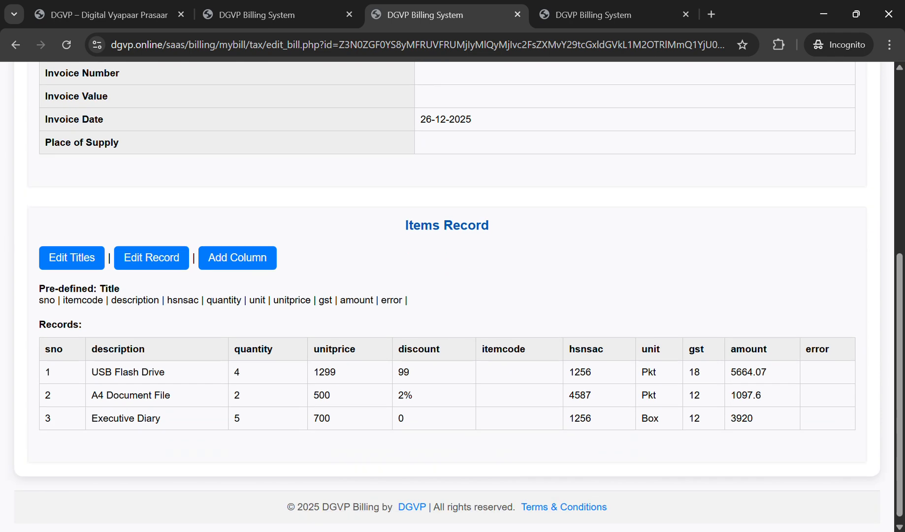
scroll(453, 295, up, 5)
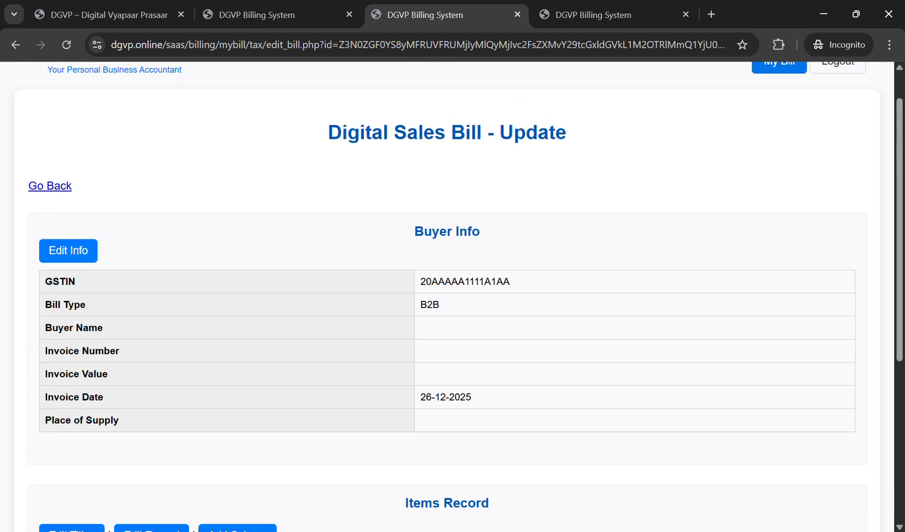
click(68, 251)
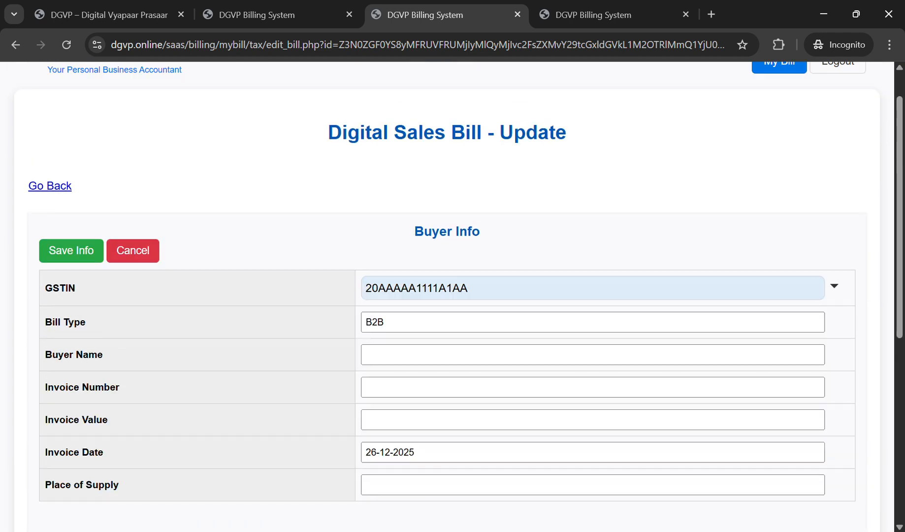
click(590, 287)
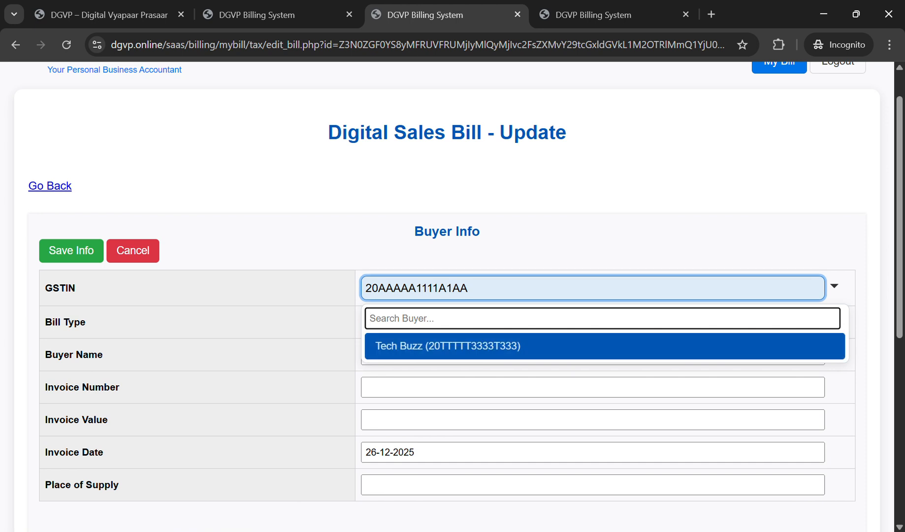
text(zxd)
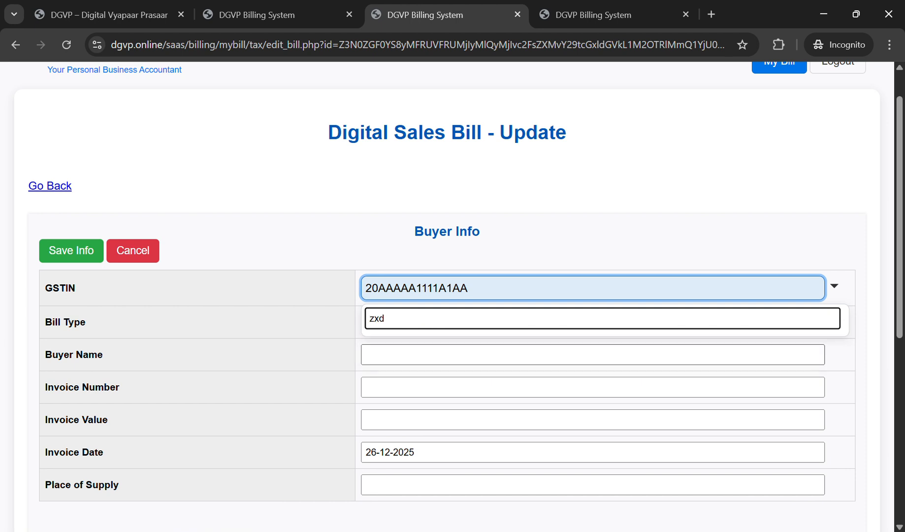
key(BackSpace)
key(BackSpace)
key(BackSpace)
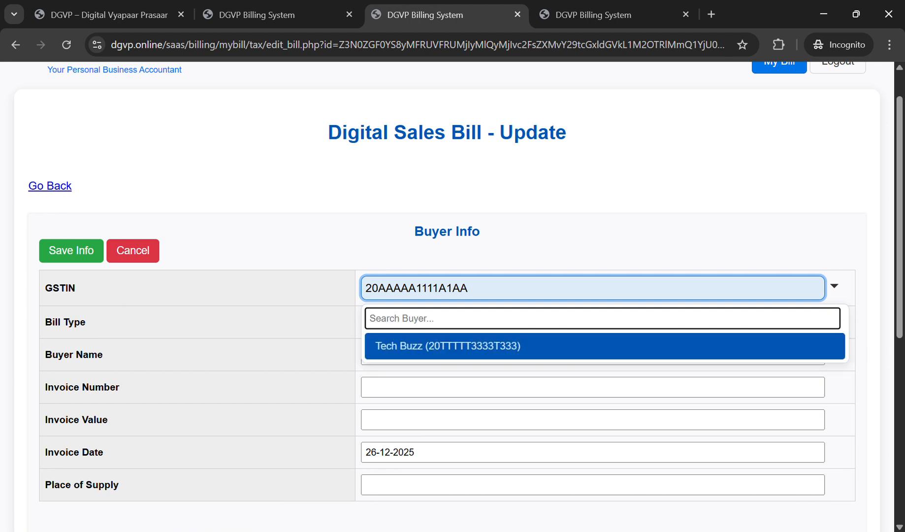
Step: Choose Tech Buzz as the bill's buyer, set the invoice date to 25-12-2025 and save the buyer info
key(Return)
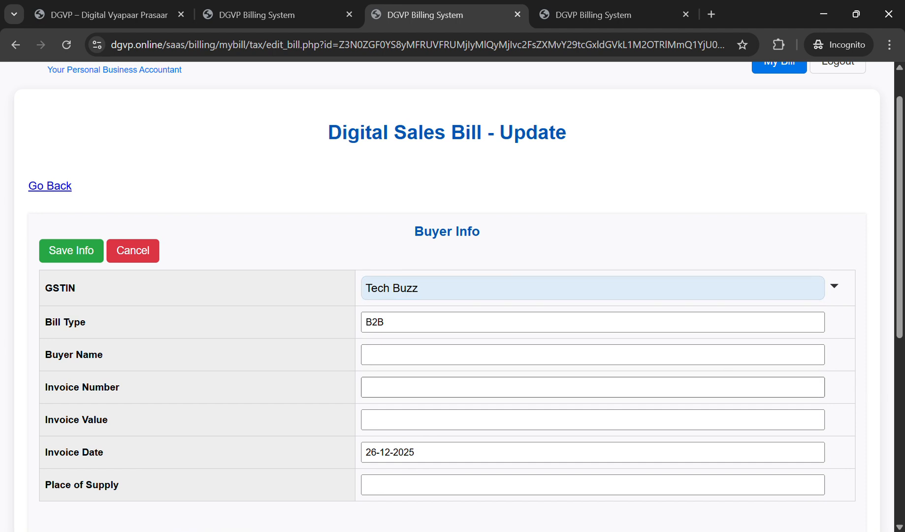
click(373, 452)
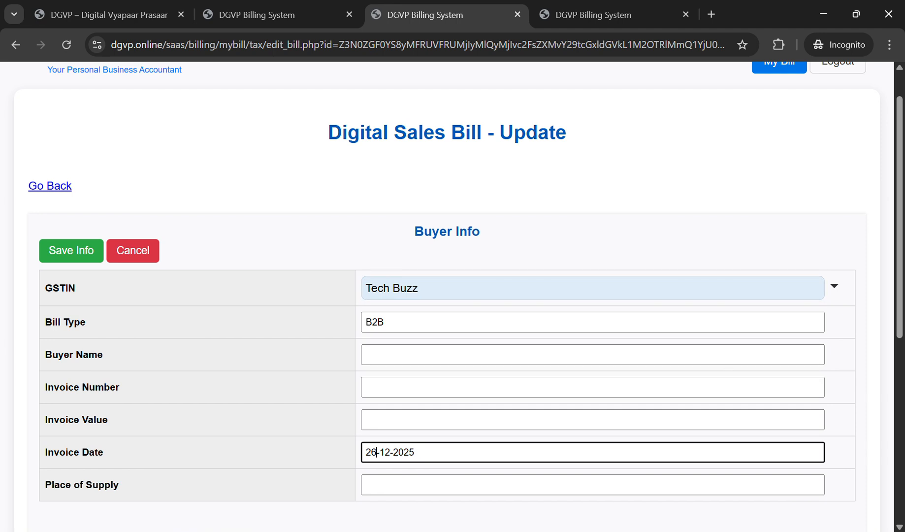
text(25)
scroll(447, 295, down, 2)
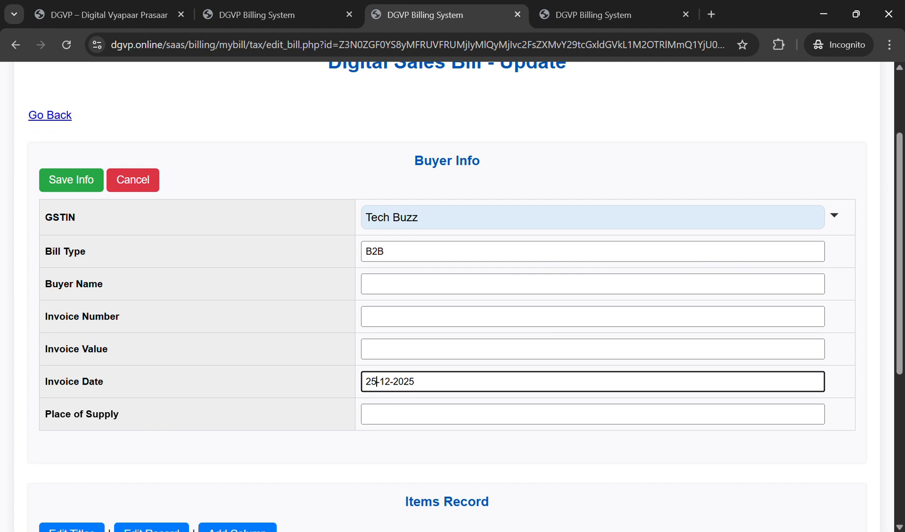
key(Return)
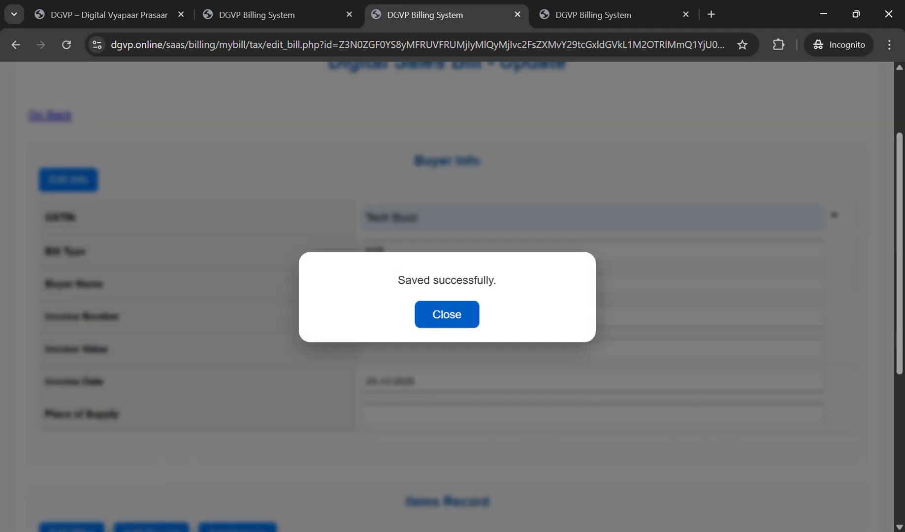
key(Return)
Step: Return to the digital sales bill and check its GSTIN, invoice number, invoice date and invoice value
scroll(447, 296, down, 4)
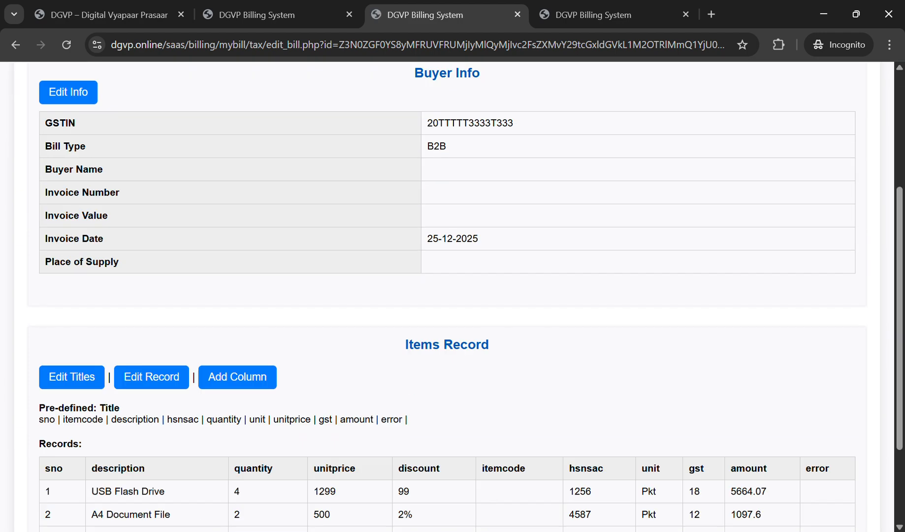
scroll(447, 296, down, 2)
scroll(447, 295, up, 6)
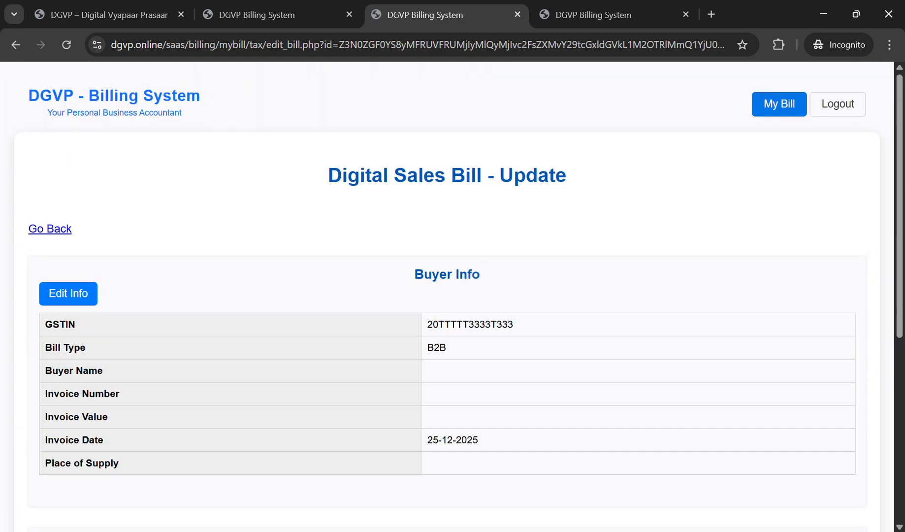
key(alt+Left)
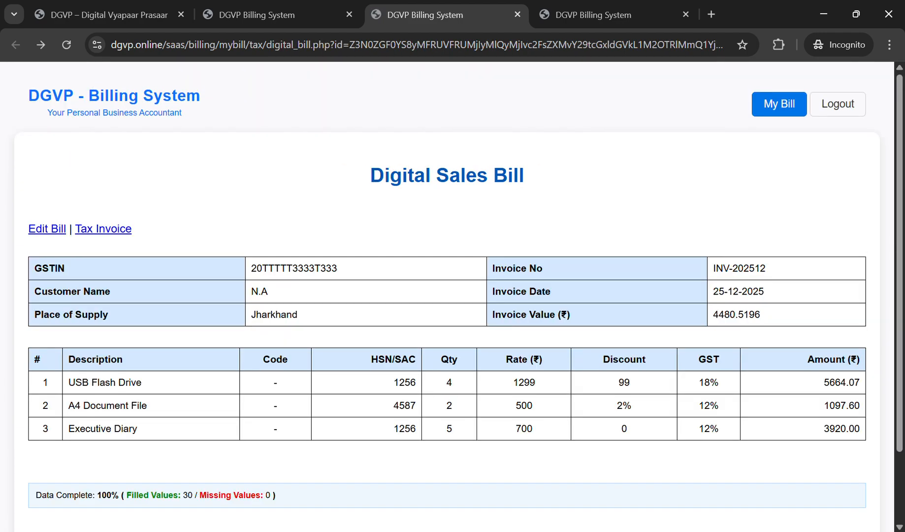
drag(250, 268, 338, 268)
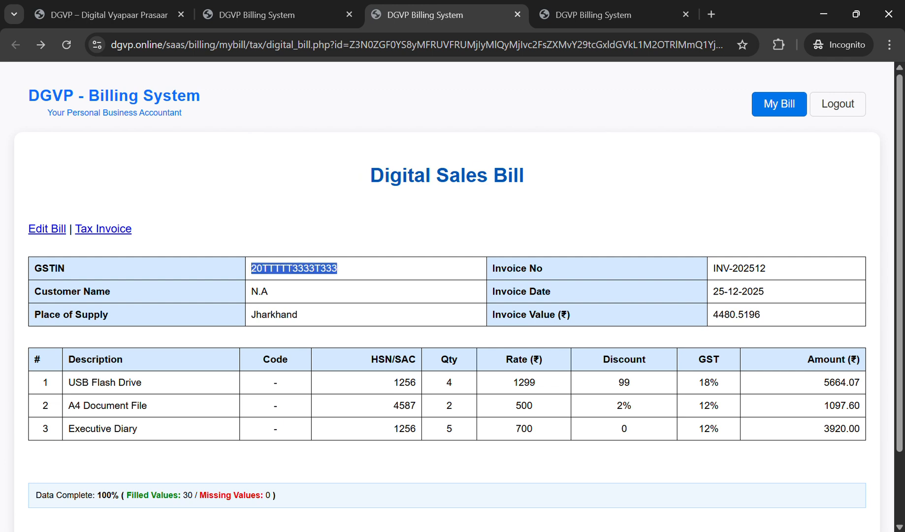
drag(723, 268, 766, 268)
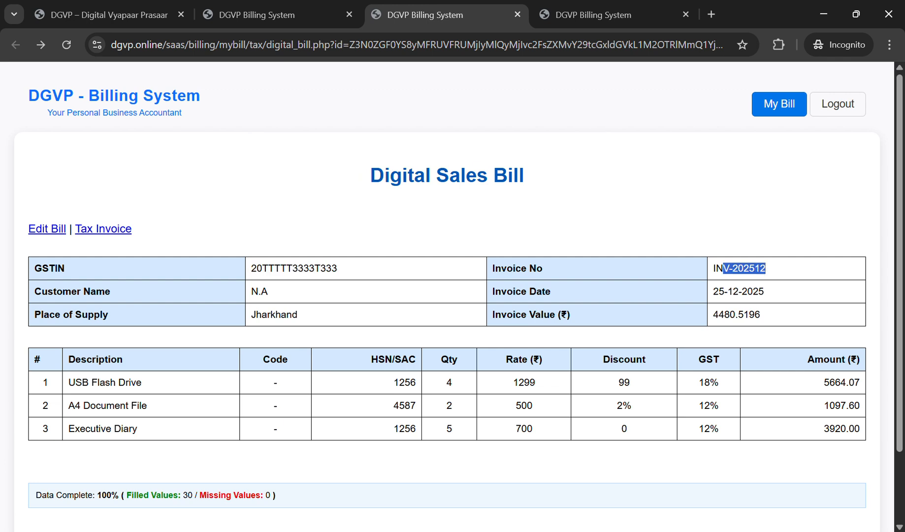
drag(251, 290, 338, 268)
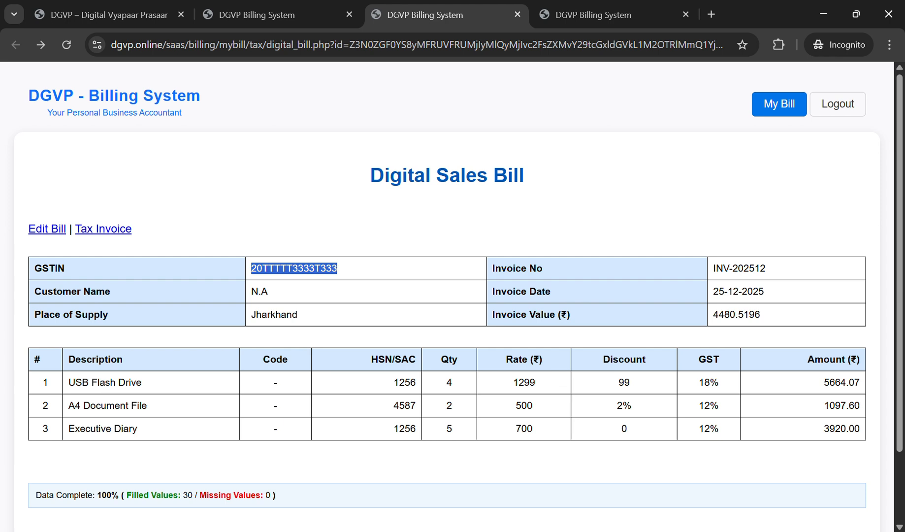
drag(713, 291, 765, 291)
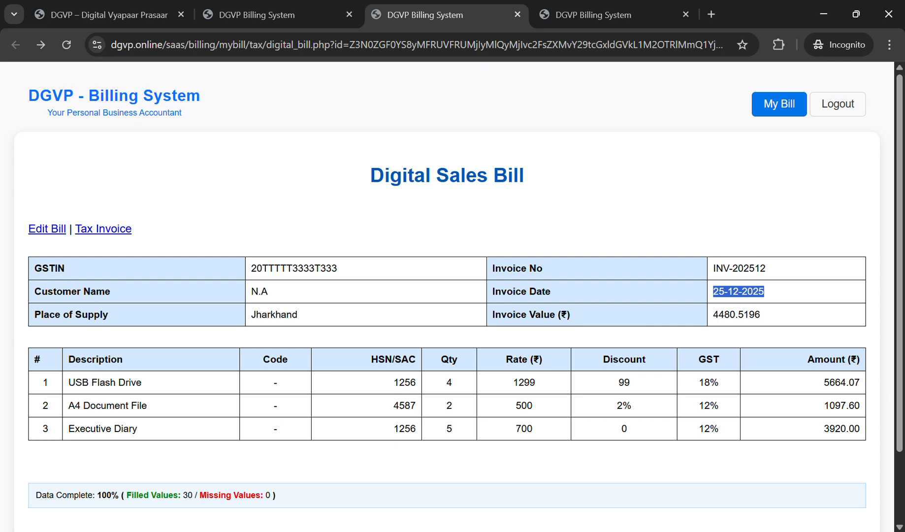
drag(713, 314, 761, 314)
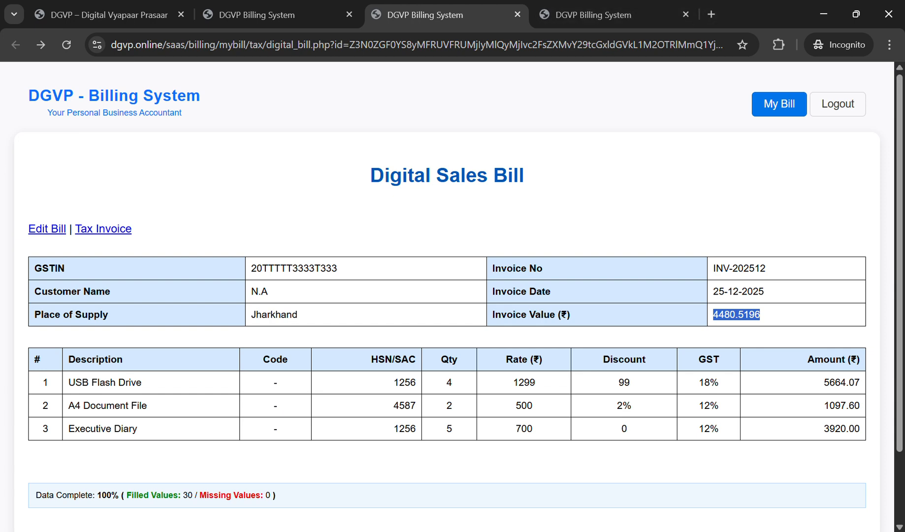
Step: Open the bill's tax invoice and copy its grand total
click(100, 228)
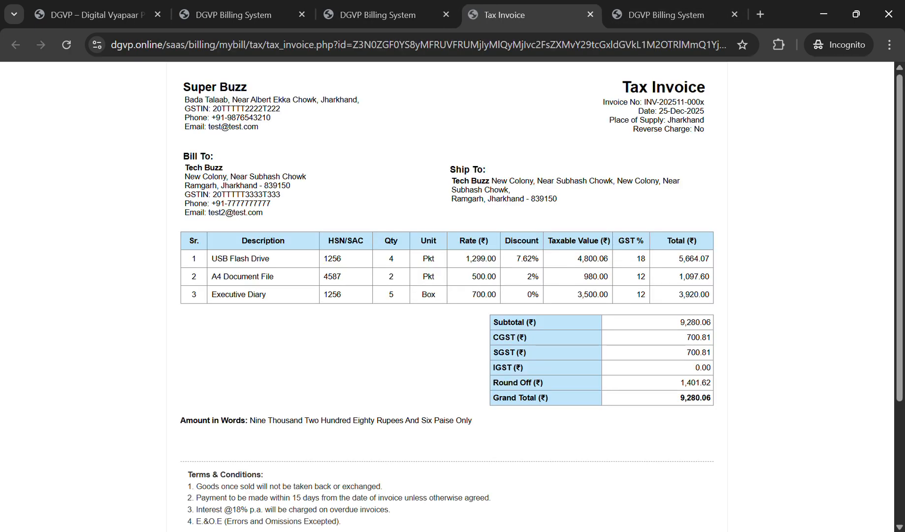
drag(679, 398, 711, 397)
key(ctrl+c)
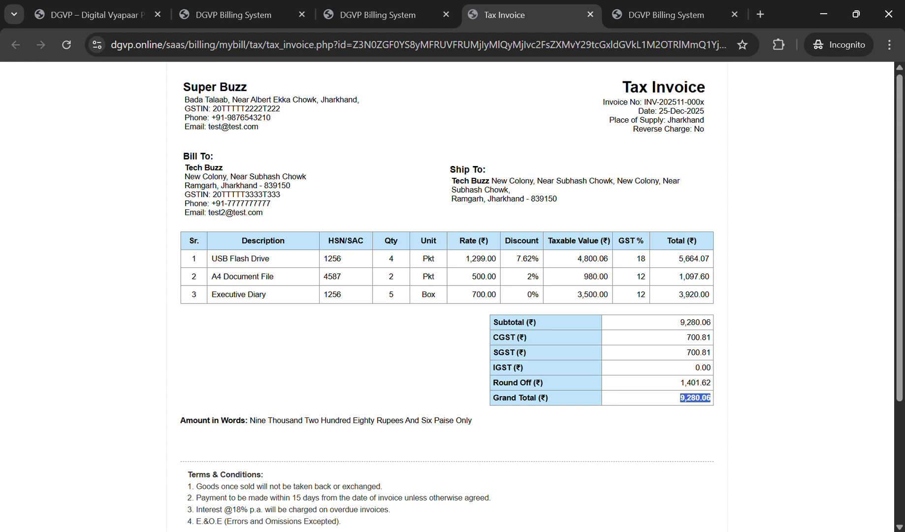
Step: Set the digital sales bill's invoice value to the copied grand total without the comma, 9280.06, and save the buyer info
click(377, 15)
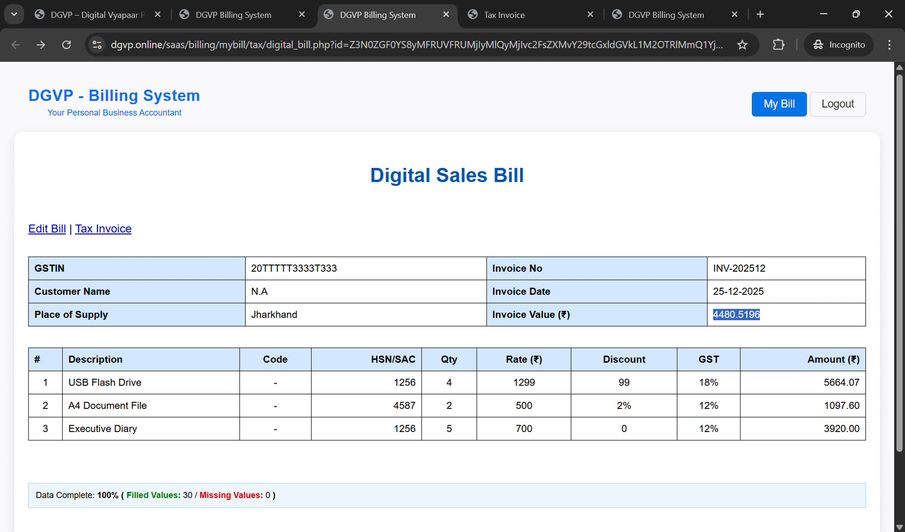
click(46, 228)
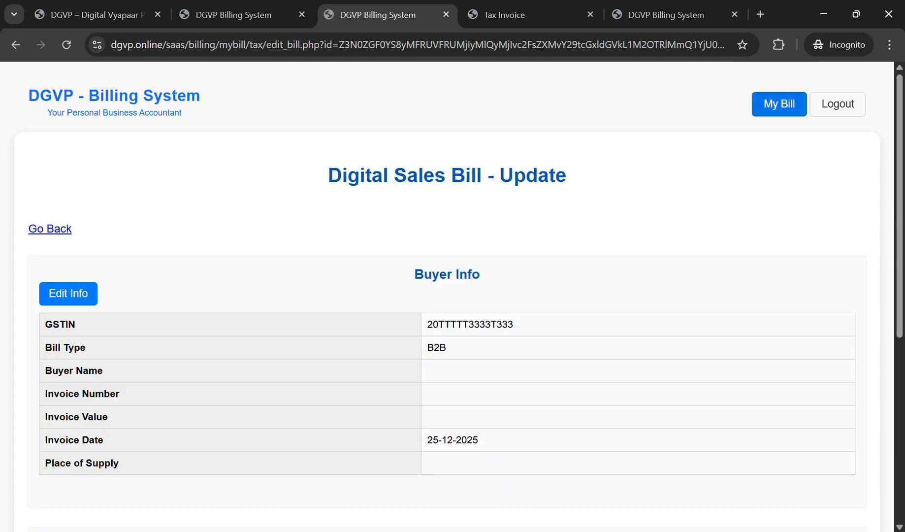
scroll(447, 295, down, 2)
scroll(447, 296, down, 2)
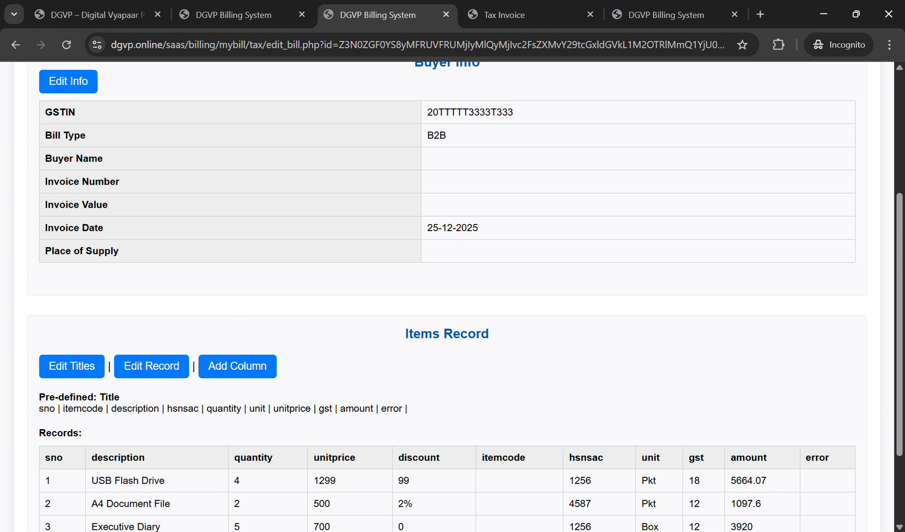
click(68, 82)
click(563, 250)
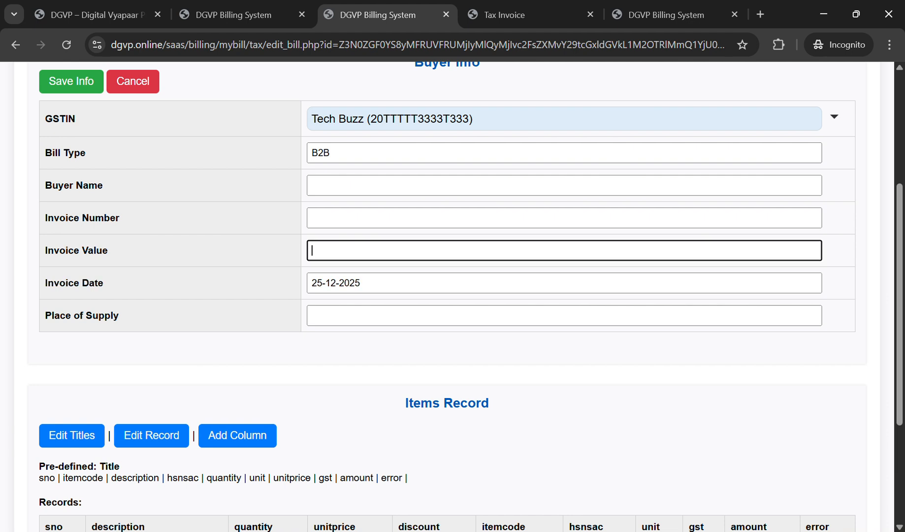
key(ctrl+v)
click(318, 250)
key(BackSpace)
click(71, 82)
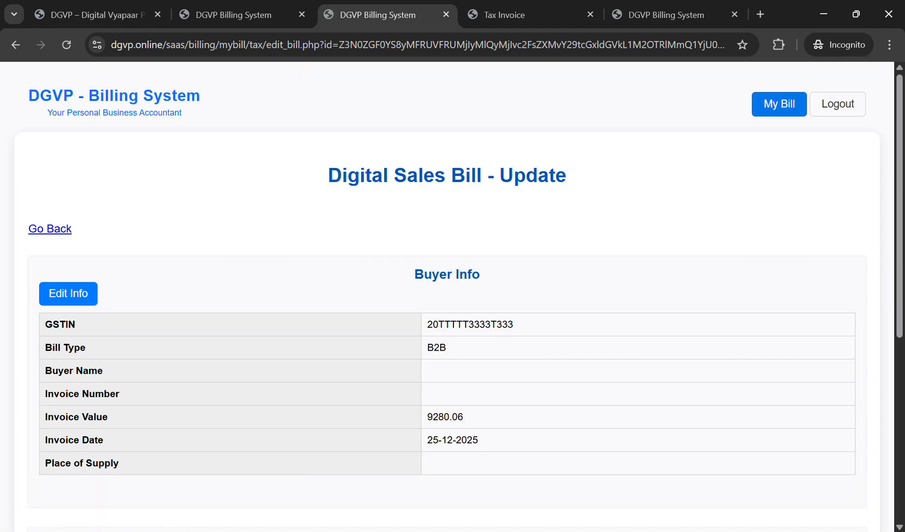
Step: Go back from the bill's update page to the digital sales bill and check the updated invoice value
click(50, 228)
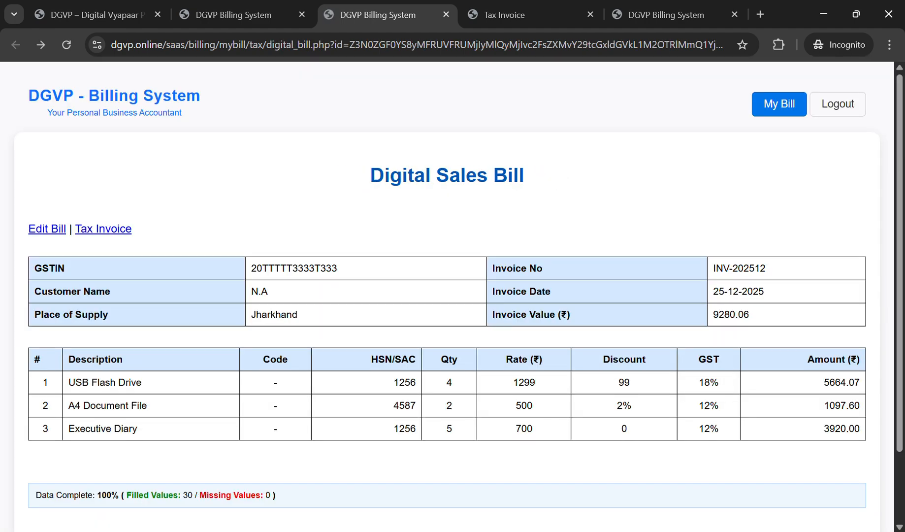
drag(712, 314, 749, 314)
scroll(453, 295, down, 2)
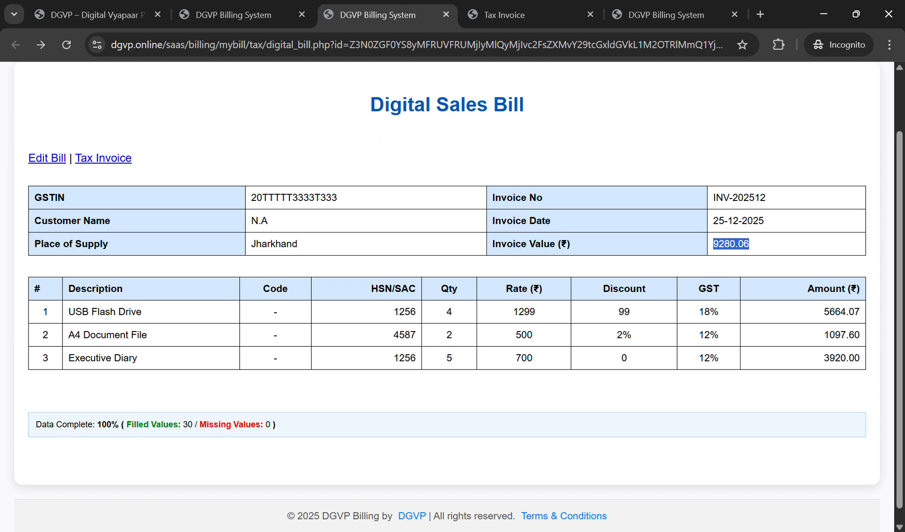
Step: Compare the line items on the digital sales bill with those on its tax invoice
key(ctrl+Tab)
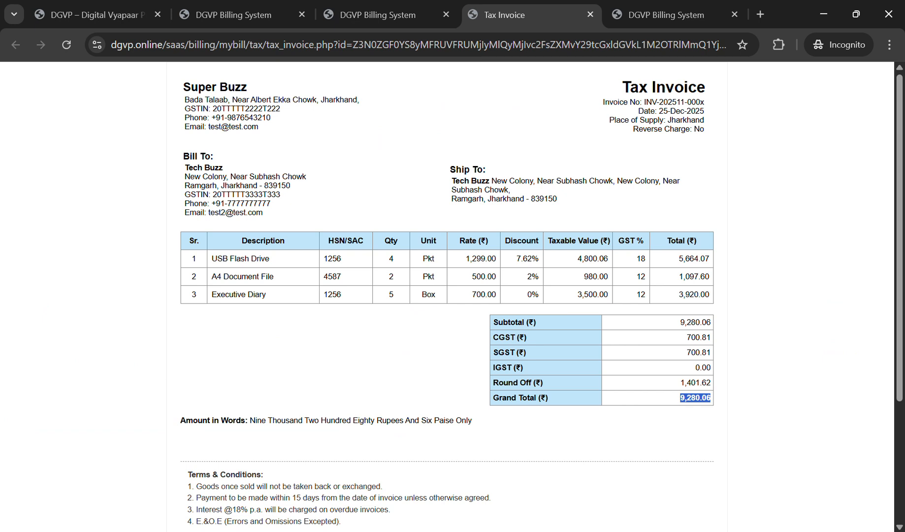
key(ctrl+shift+Tab)
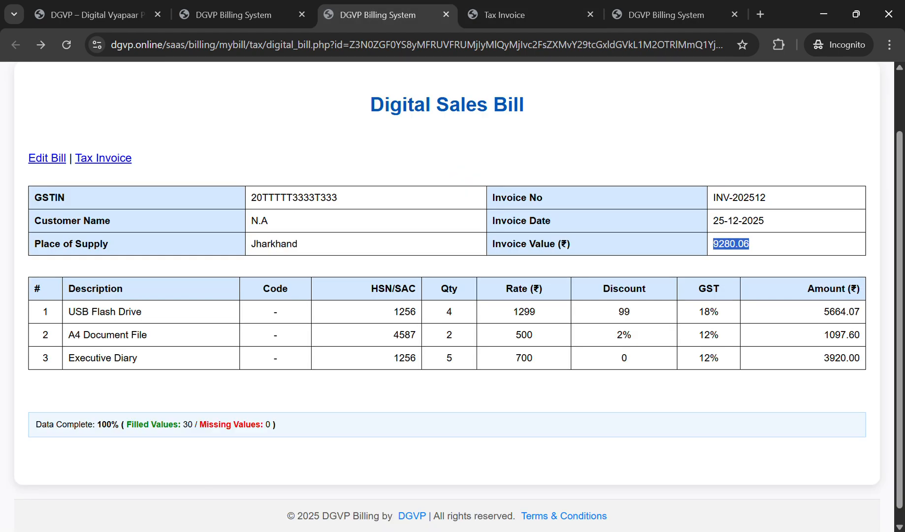
drag(116, 311, 126, 311)
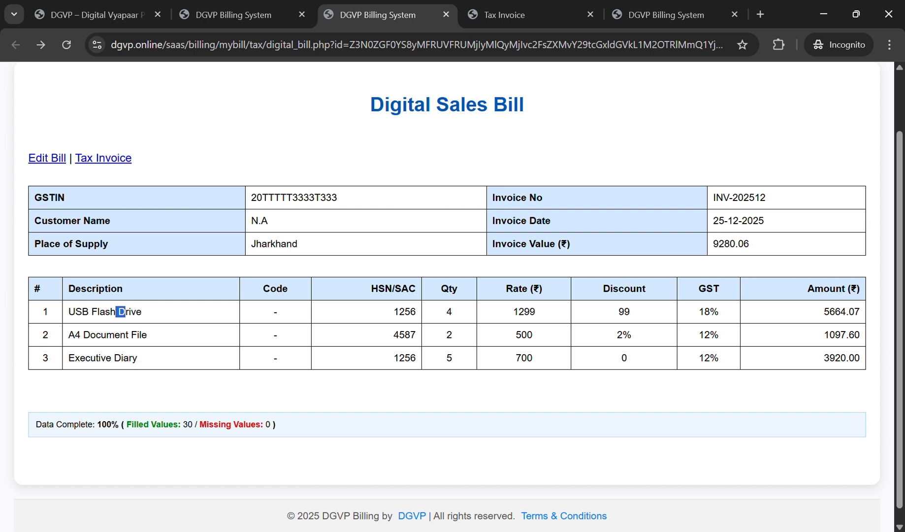
key(ctrl+Tab)
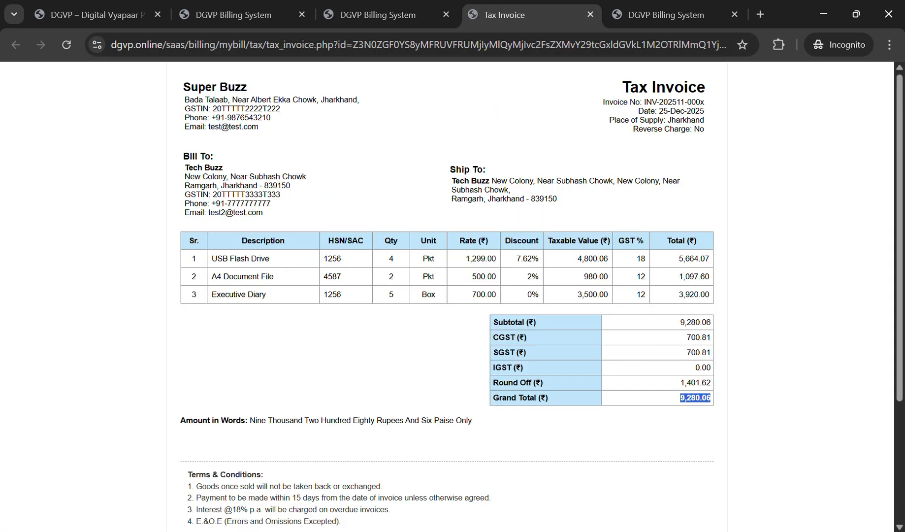
Step: Examine the tax invoice's taxable value for the USB Flash Drive, the billing details, and the terms and declaration
double_click(592, 258)
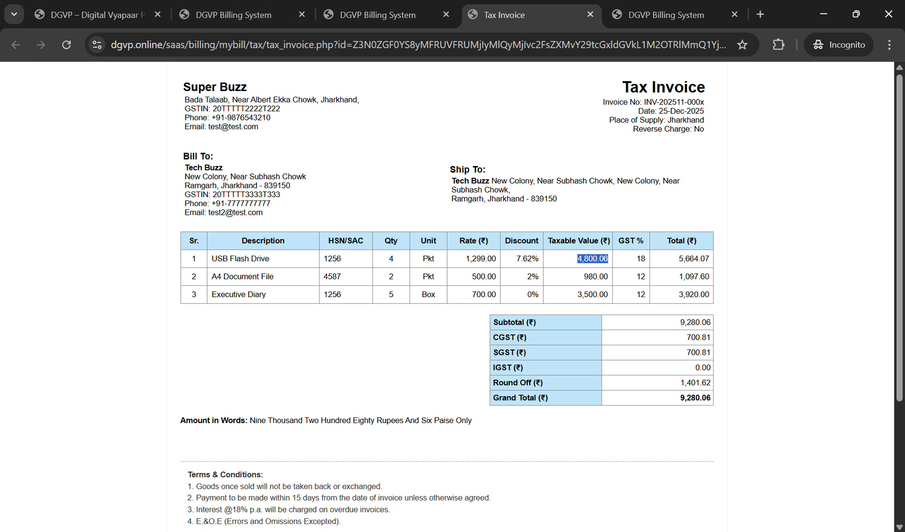
drag(185, 167, 207, 176)
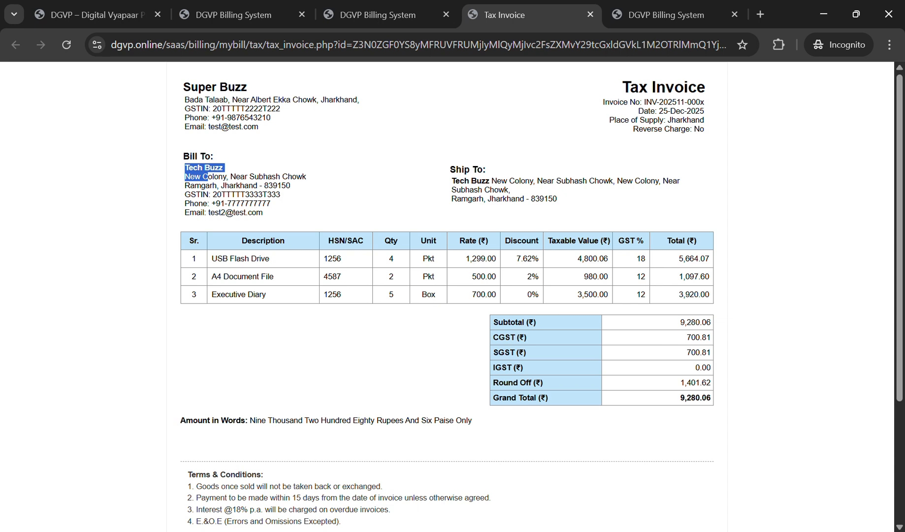
click(207, 176)
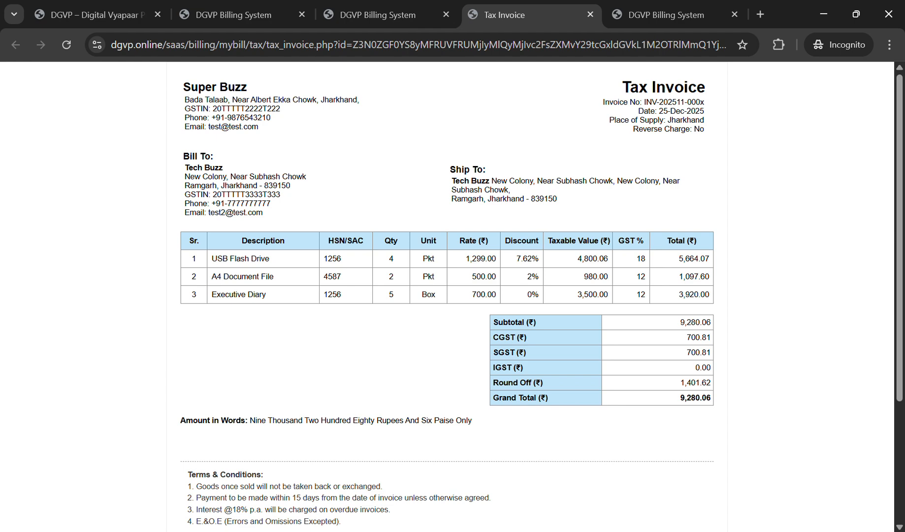
scroll(447, 295, down, 3)
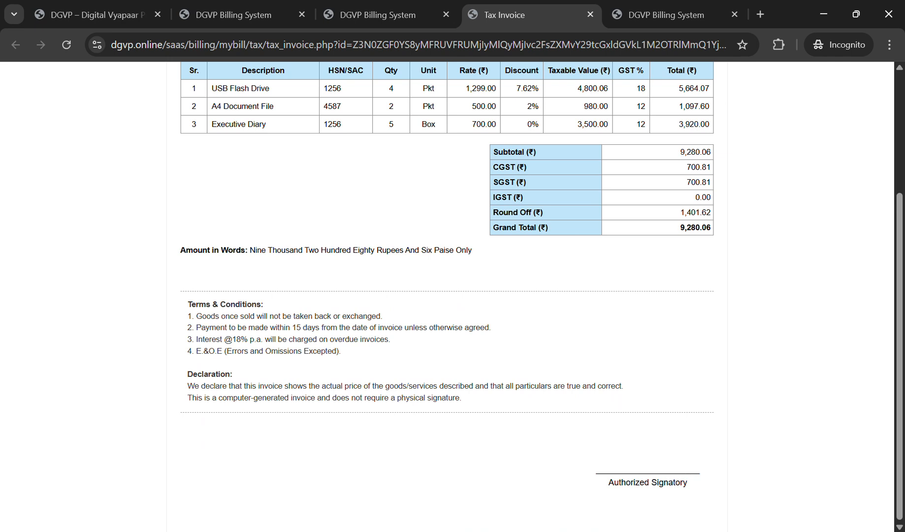
scroll(447, 296, up, 3)
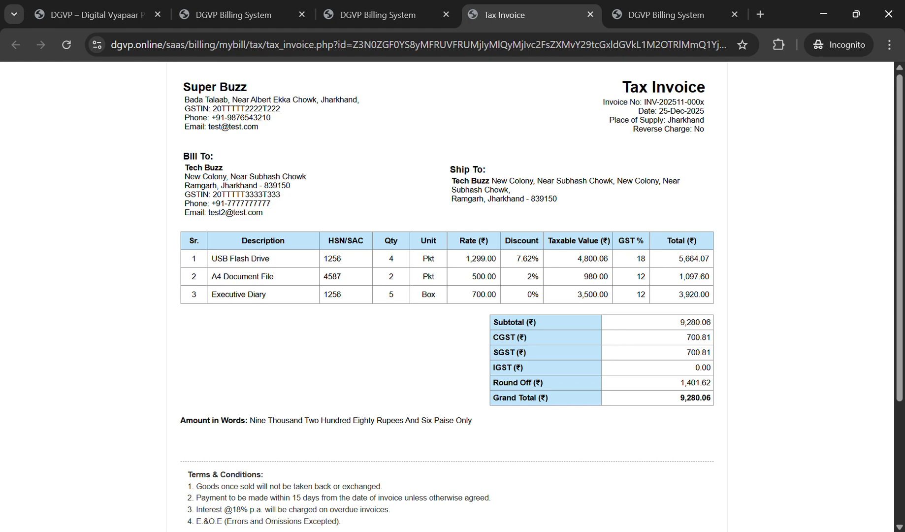
drag(185, 100, 524, 339)
click(525, 339)
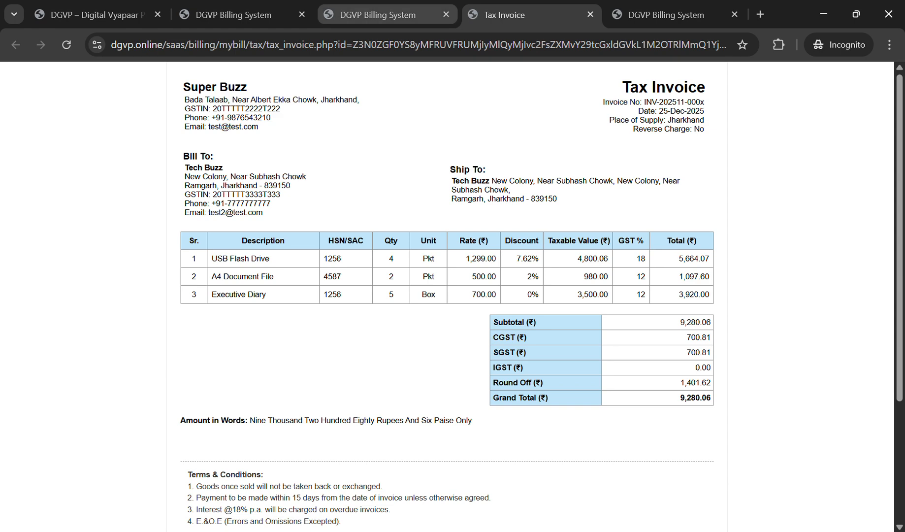
Step: Return to the digital sales bill and check its GSTIN, customer name, invoice date, invoice value and item amounts
click(377, 15)
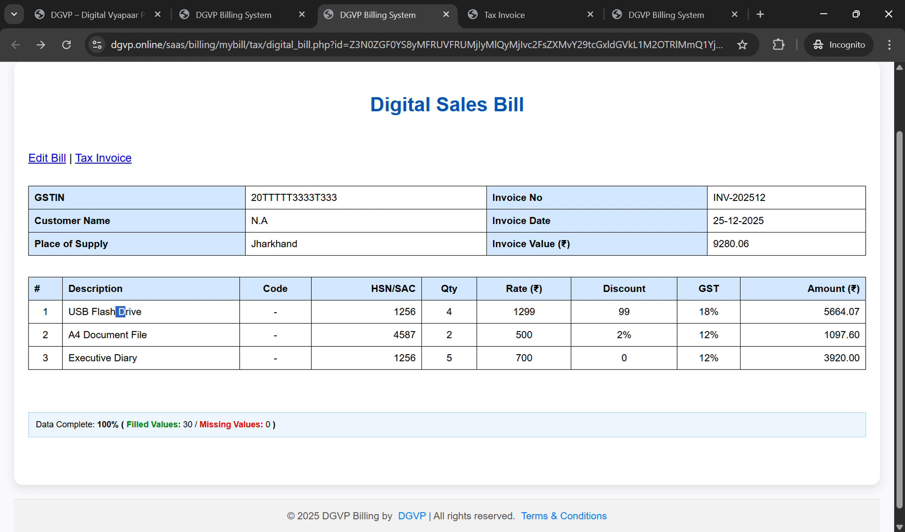
drag(823, 311, 860, 358)
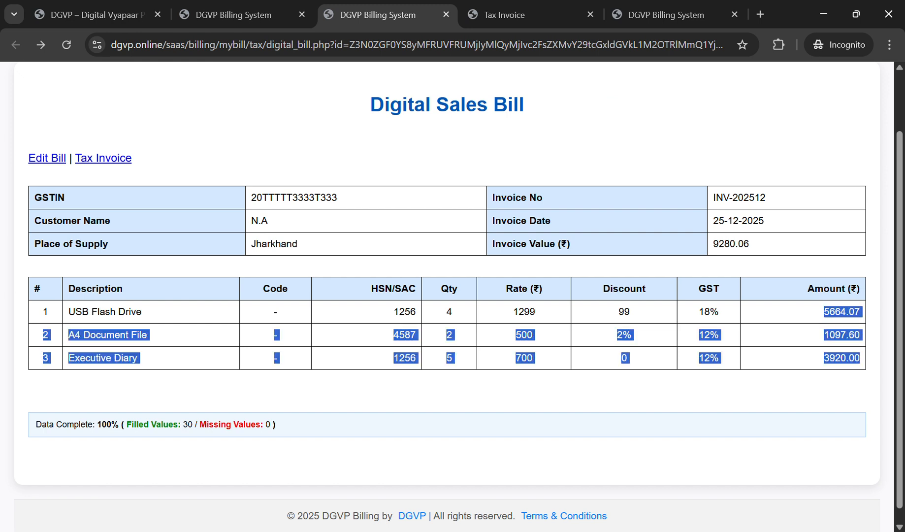
click(861, 358)
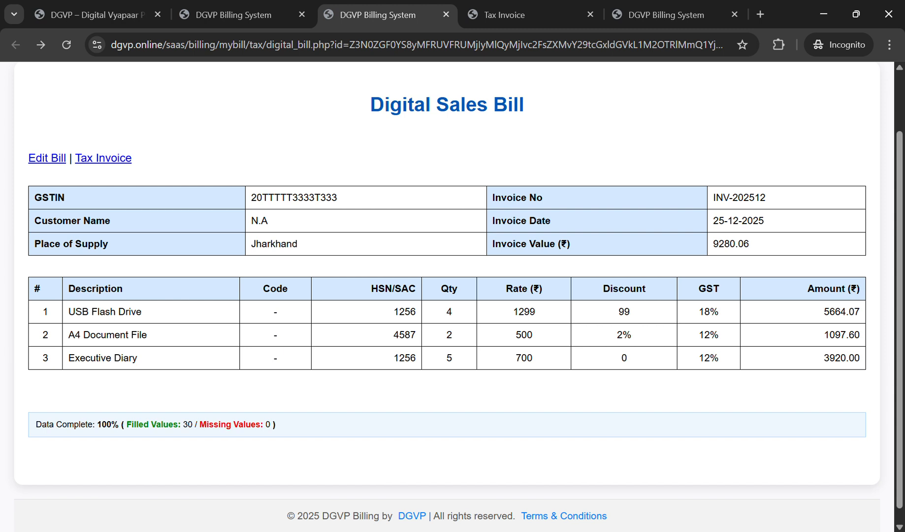
double_click(259, 220)
click(259, 220)
drag(251, 197, 338, 197)
drag(251, 220, 268, 220)
drag(713, 243, 738, 244)
drag(824, 311, 827, 357)
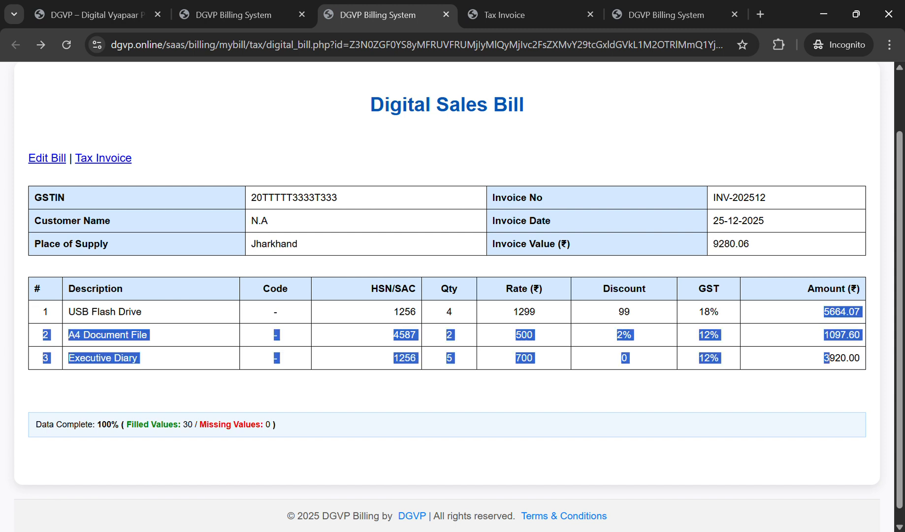
double_click(730, 243)
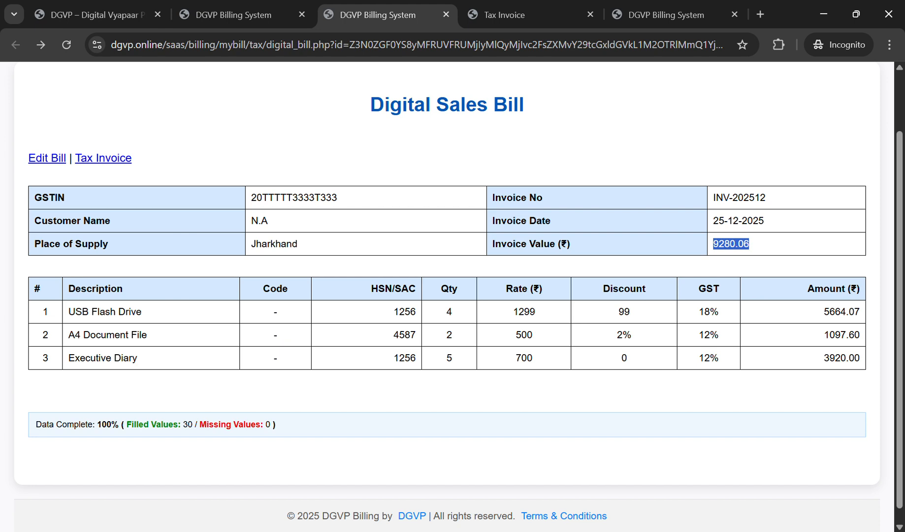
drag(712, 220, 764, 220)
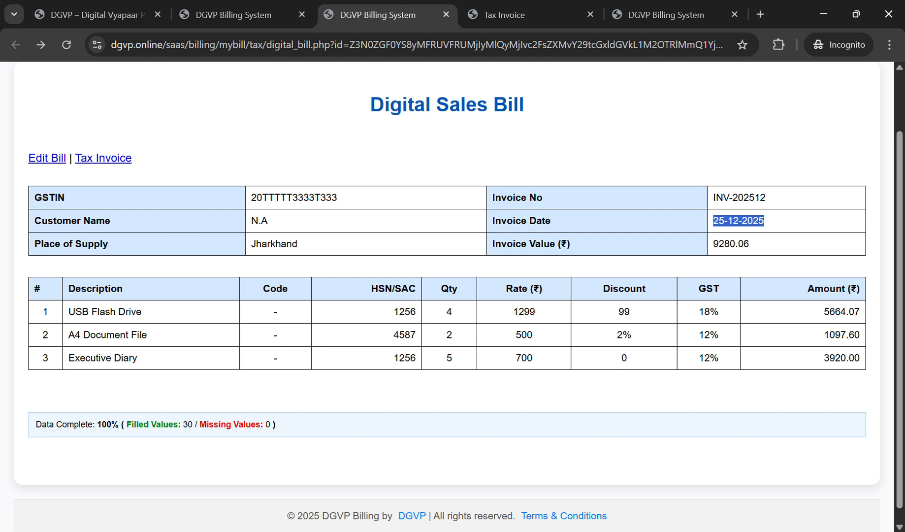
Step: Show the completed sales bills and view the uploaded image of bill_book.jpg
key(ctrl+Tab)
key(ctrl+shift+Tab)
key(ctrl+shift+Tab)
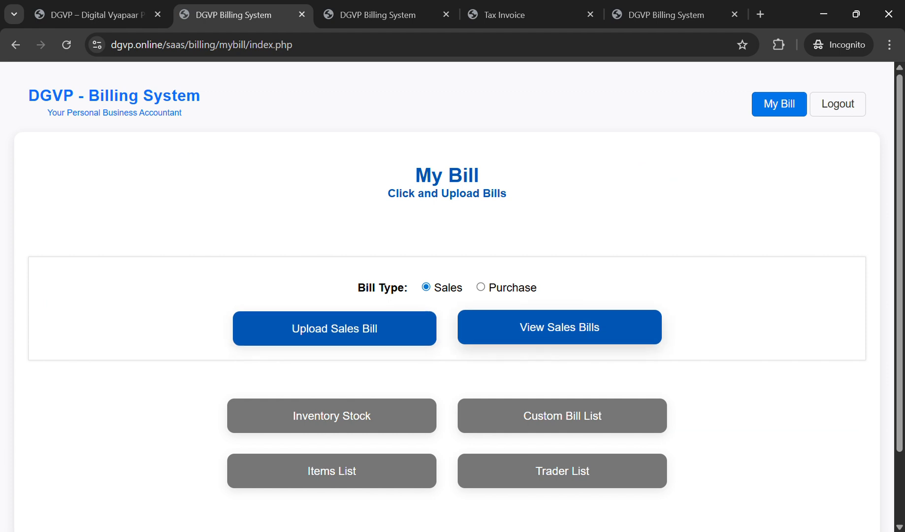
click(559, 328)
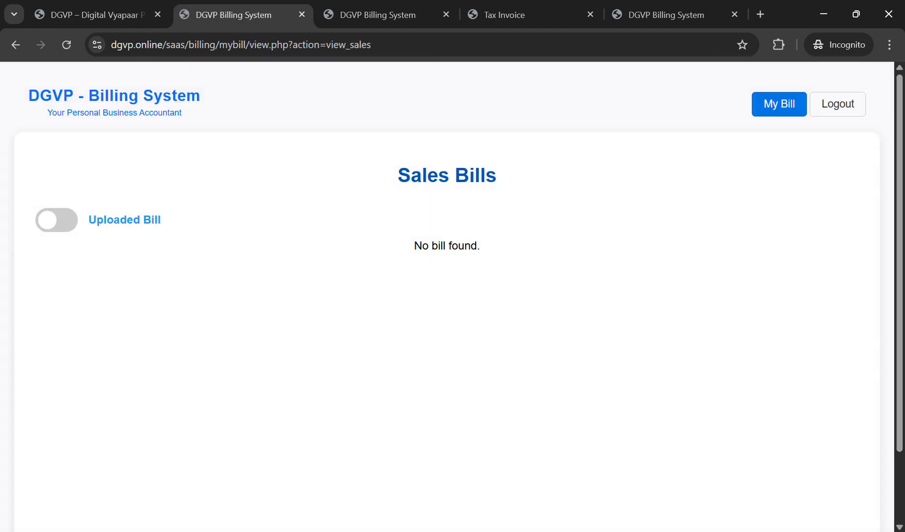
click(57, 220)
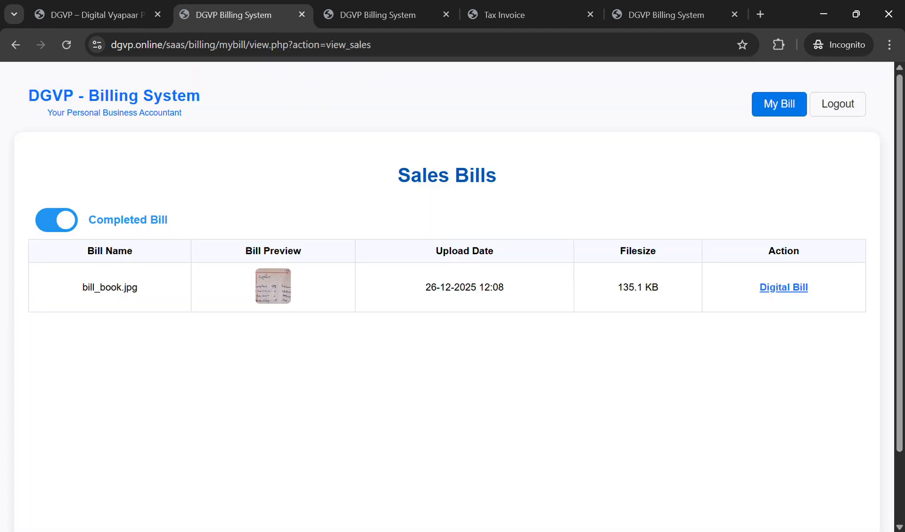
click(273, 286)
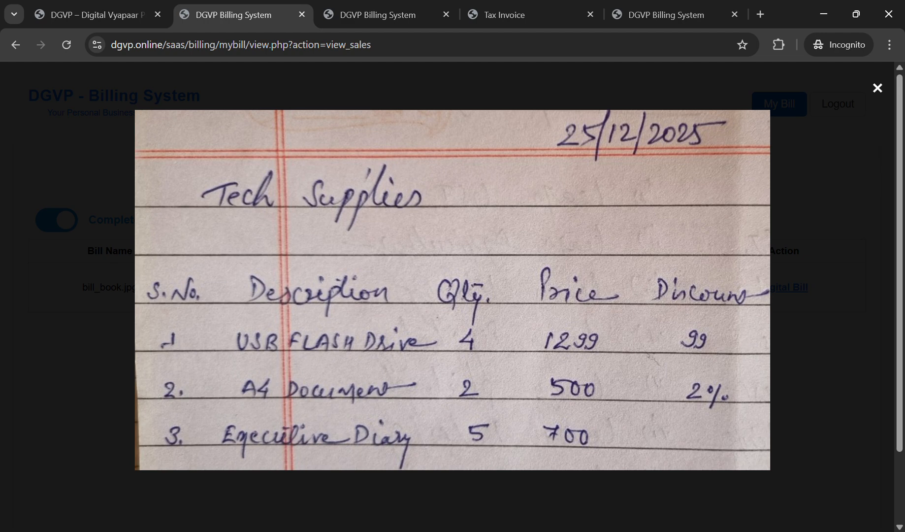
key(Escape)
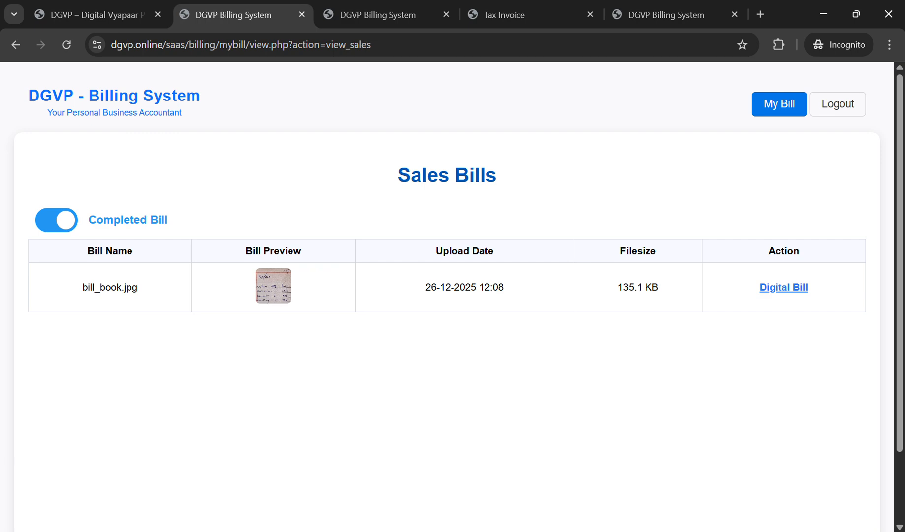
Step: Compare the handwritten bill_book.jpg image with its tax invoice and digital sales bill, and close the preview
click(273, 286)
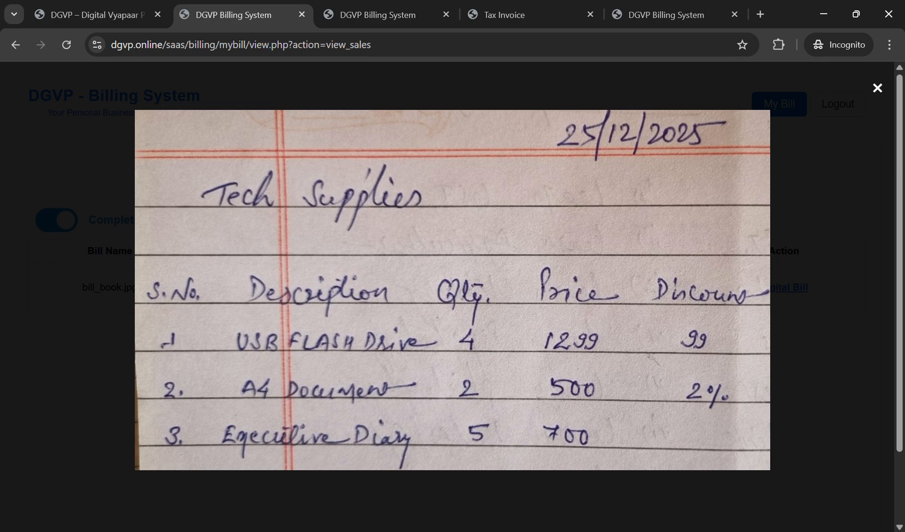
click(504, 15)
key(ctrl+shift+Tab)
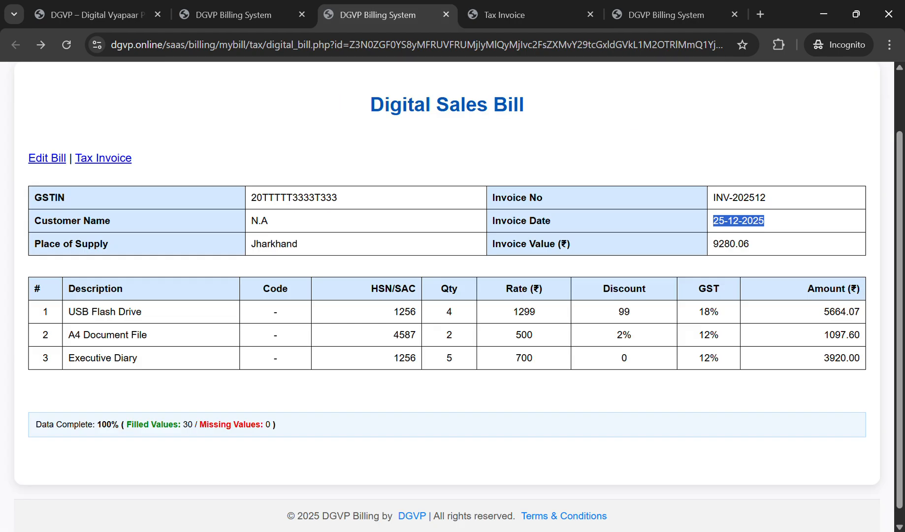
key(ctrl+shift+Tab)
key(Escape)
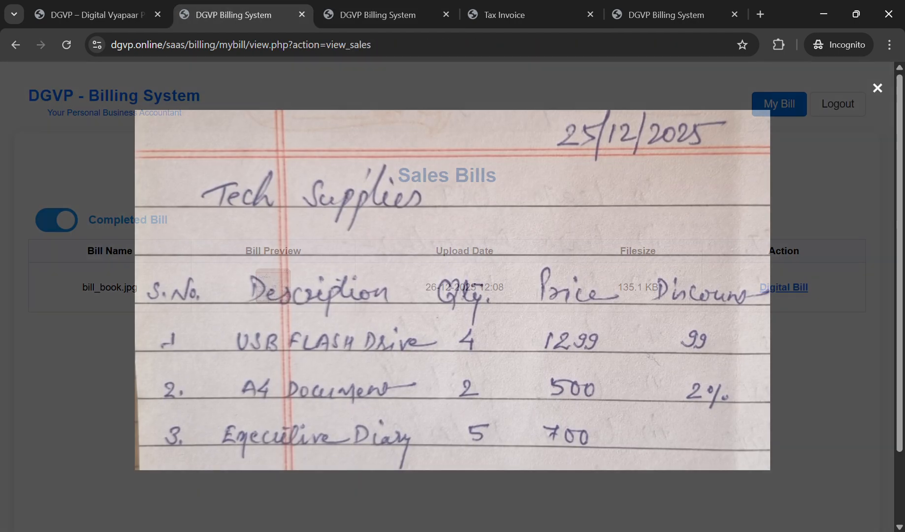
Step: Show the completed purchase bills and view the uploaded images of bill_laptop.jpg and bill_parts.jpg
click(778, 103)
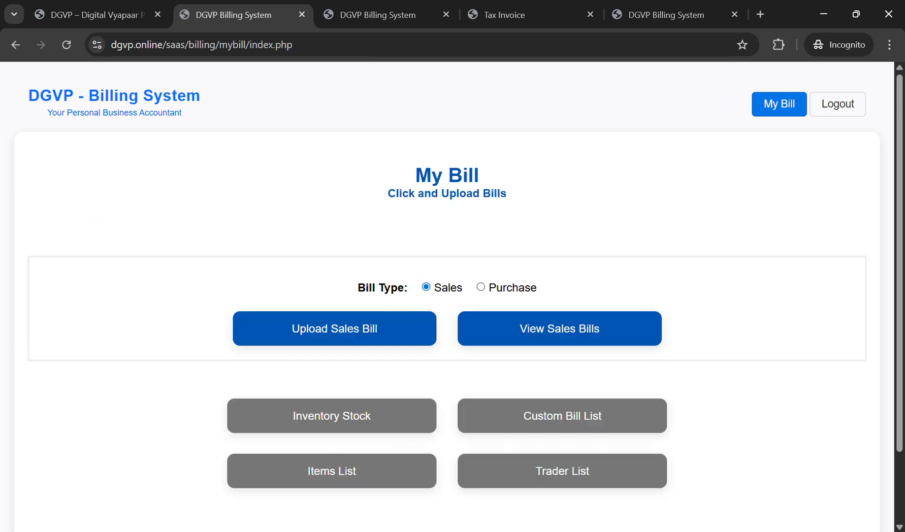
click(481, 287)
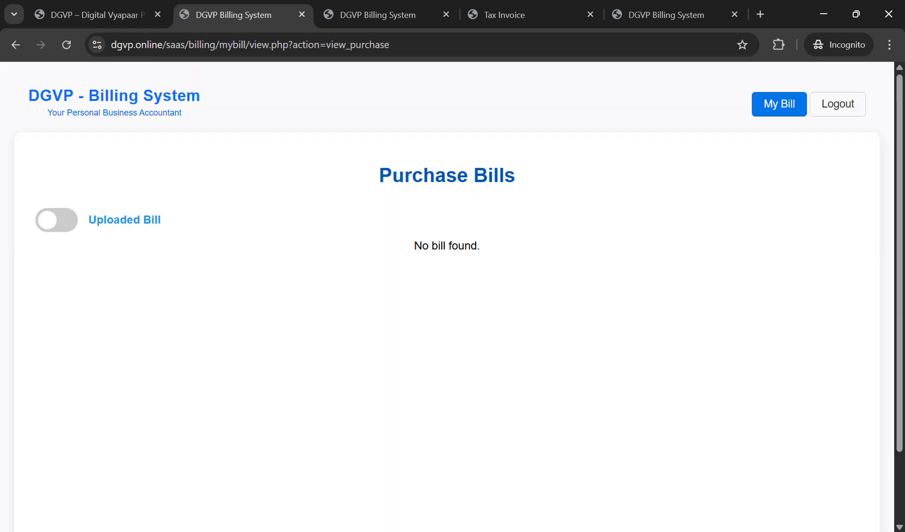
click(56, 219)
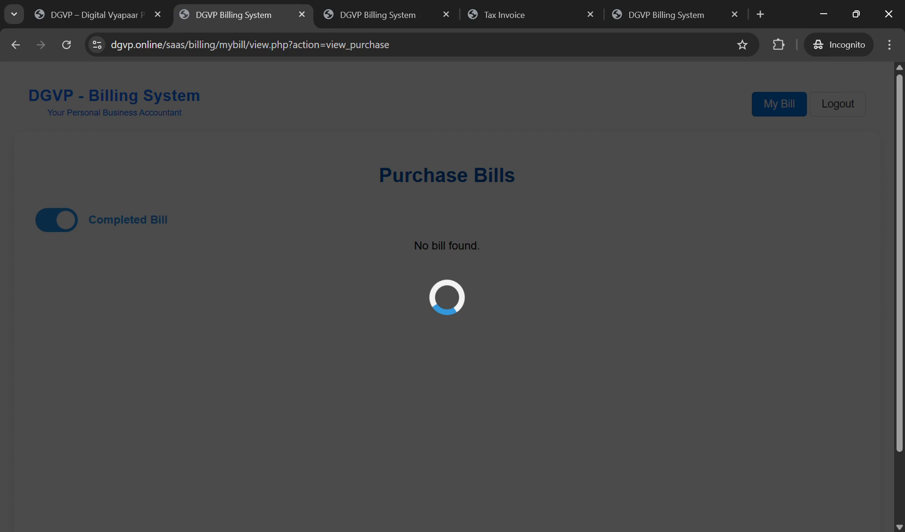
click(242, 286)
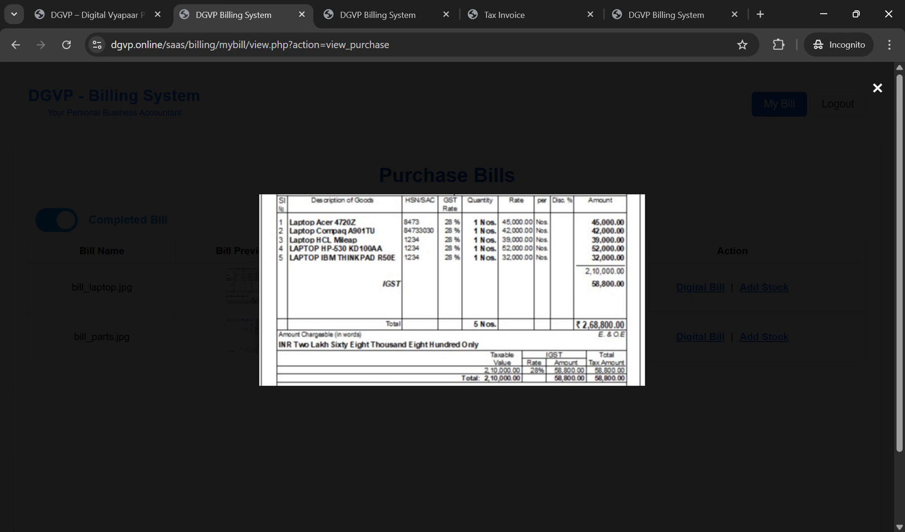
key(Escape)
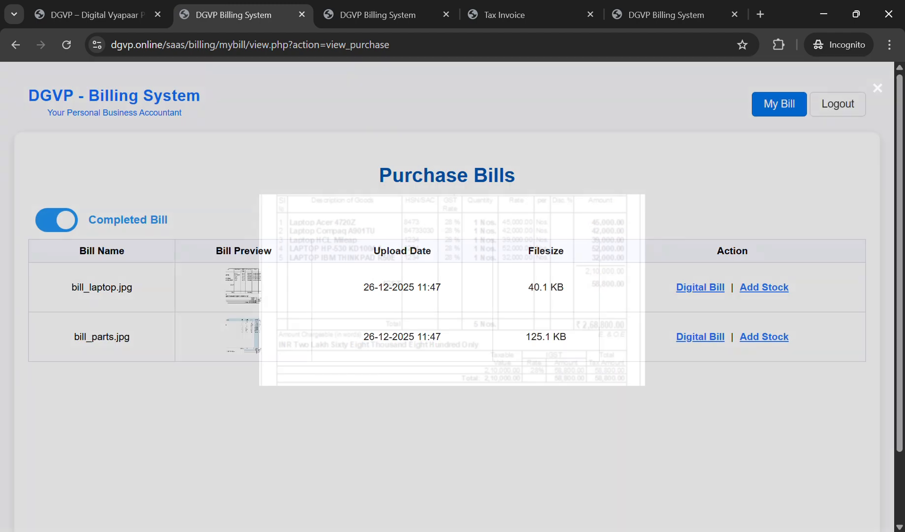
click(242, 336)
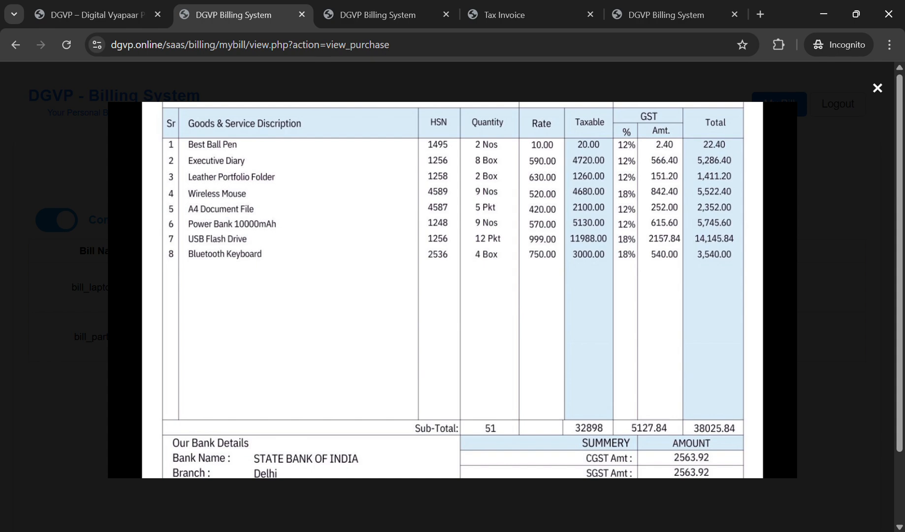
key(Escape)
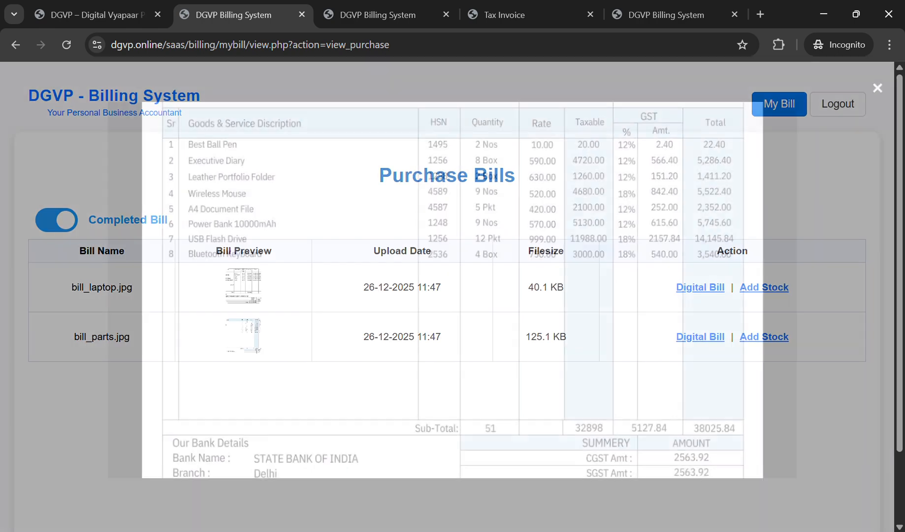
Step: Reopen the bill_laptop.jpg image, compare it with the sales tax invoice and digital bill, and view bill_parts.jpg again
click(242, 286)
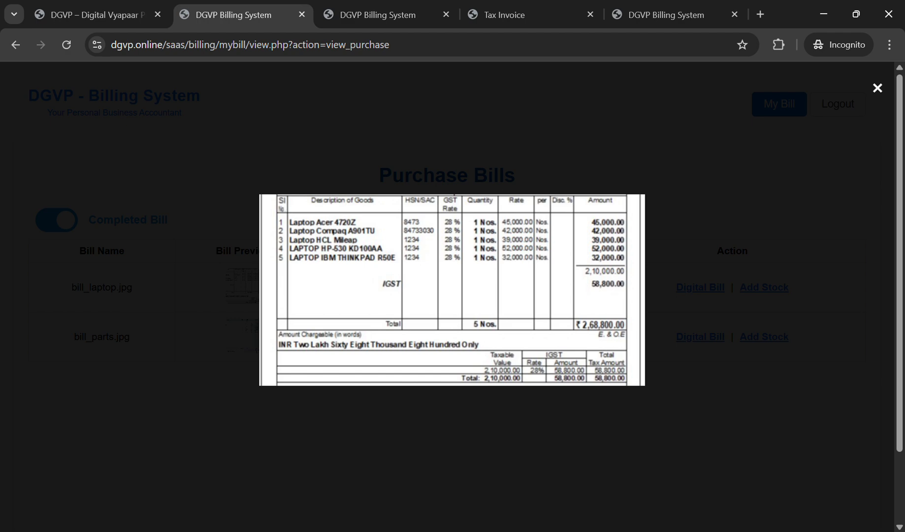
key(ctrl+4)
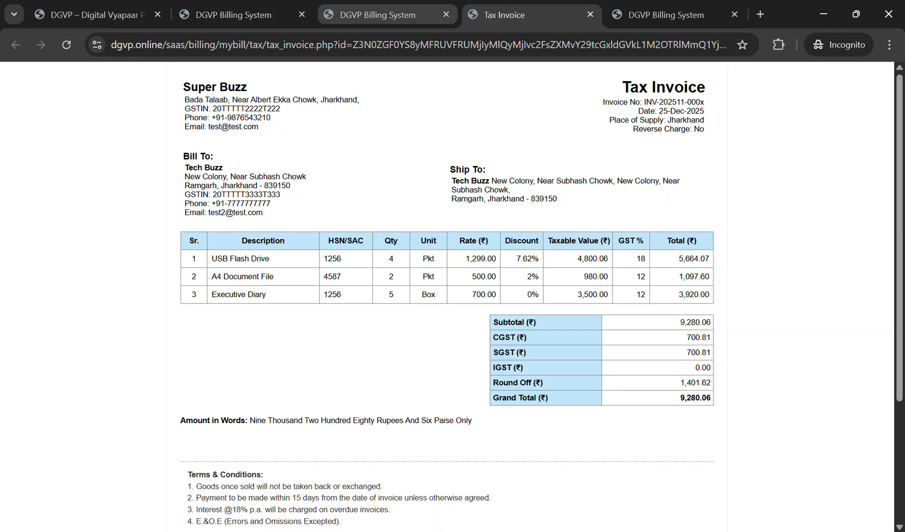
key(ctrl+3)
key(ctrl+2)
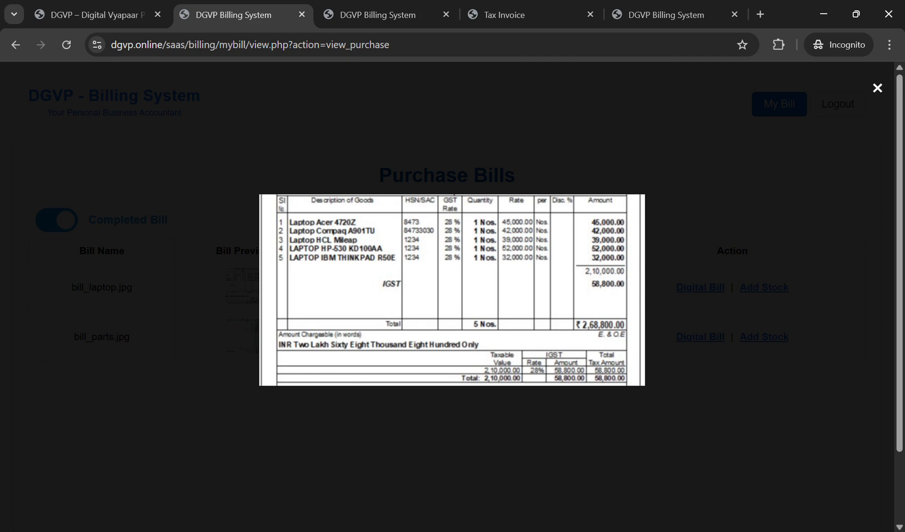
click(877, 88)
click(244, 336)
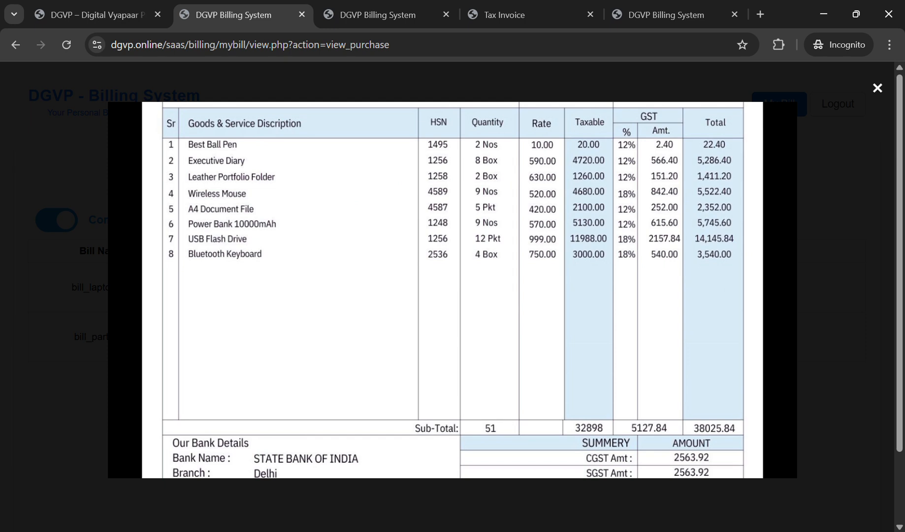
Step: Close the purchase bill preview, show the sales bills, and view the uploaded bill_book.jpg image
key(Escape)
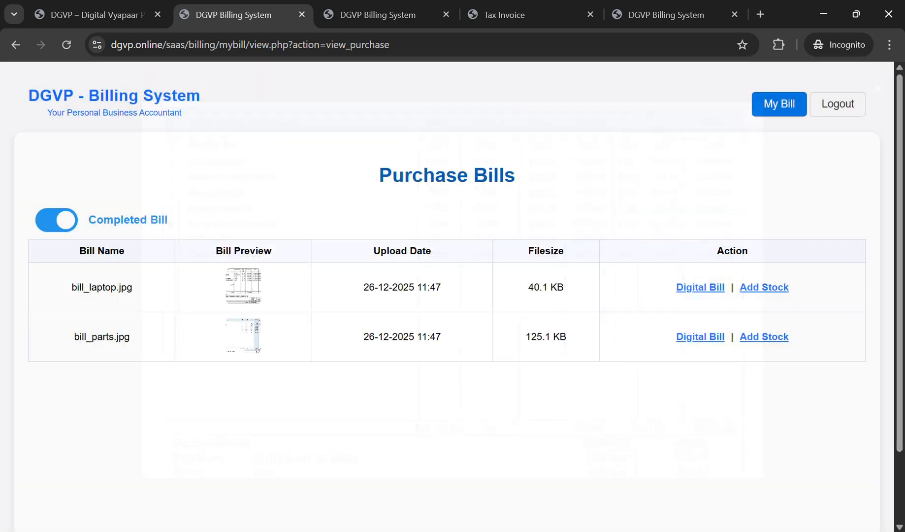
click(779, 104)
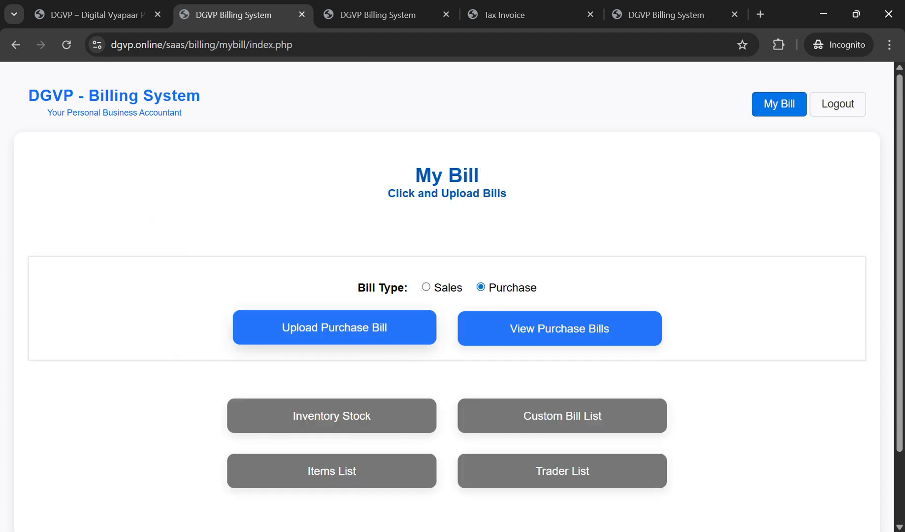
click(426, 287)
click(559, 327)
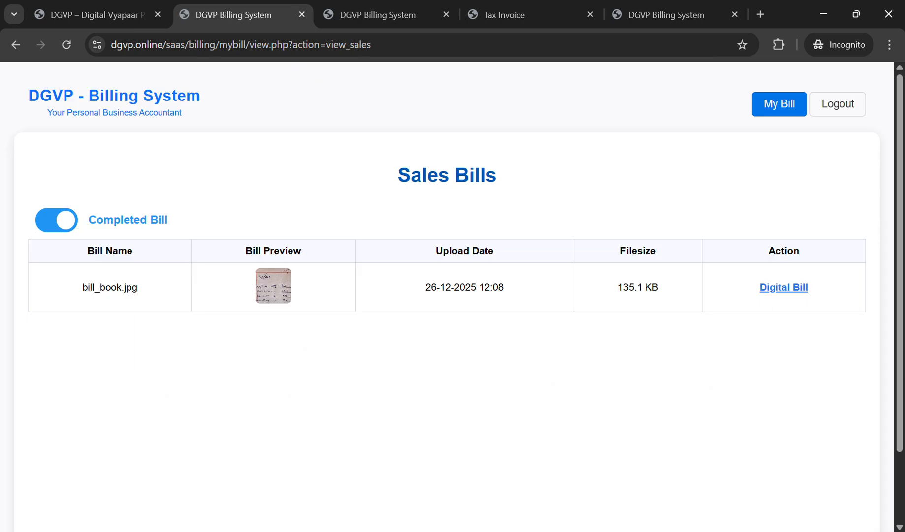
click(270, 293)
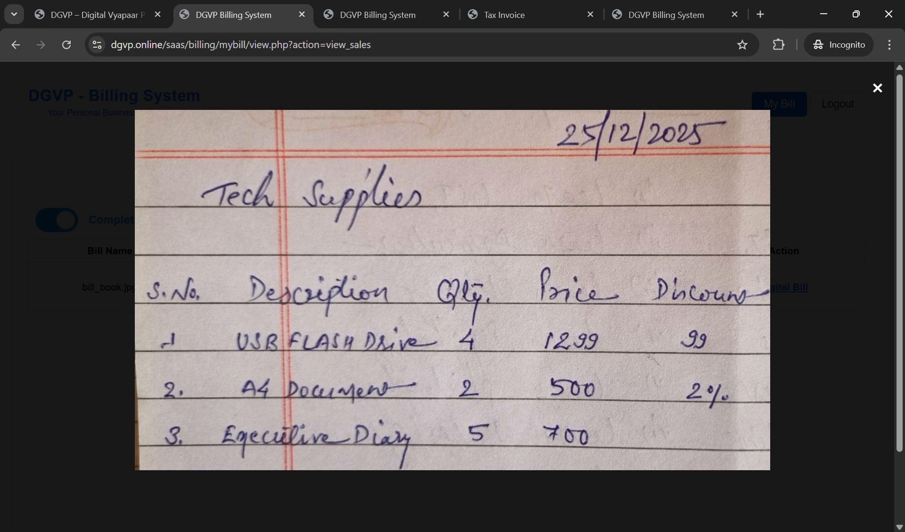
key(Escape)
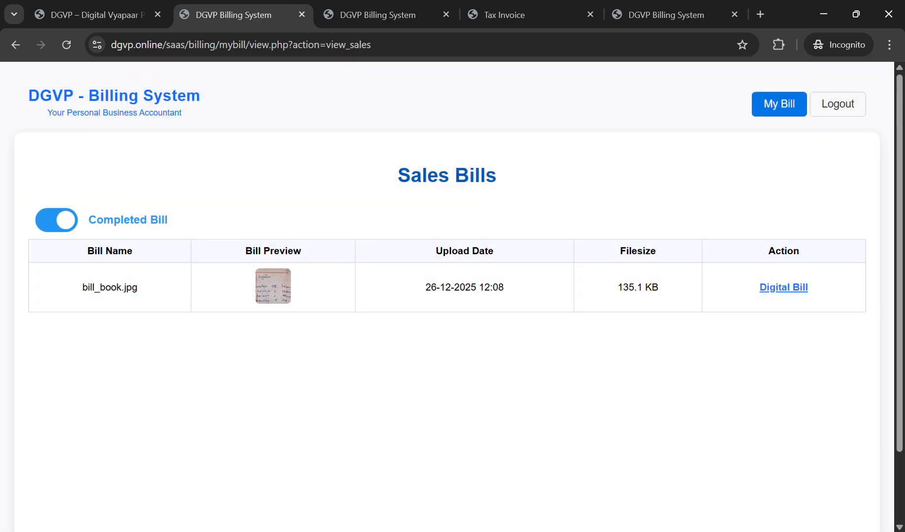
Step: Open the digital bill of bill_book.jpg and compare it with the handwritten image
click(788, 287)
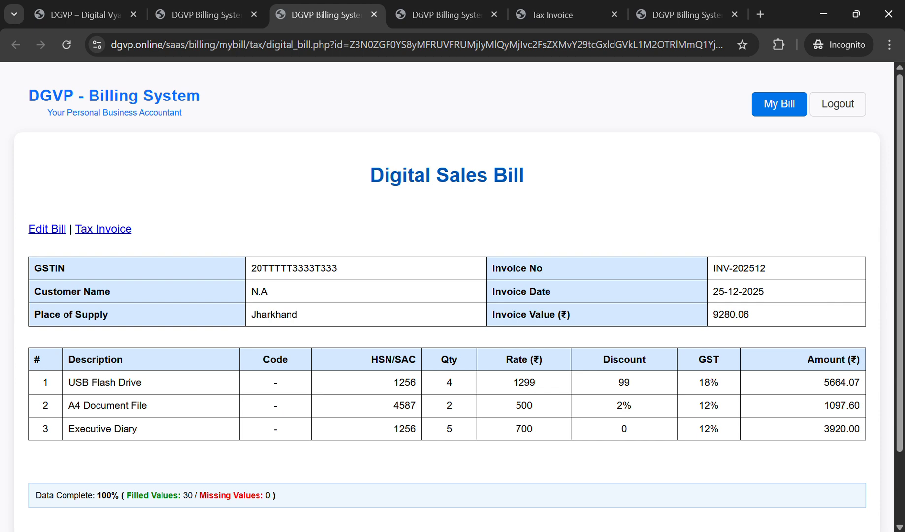
click(206, 15)
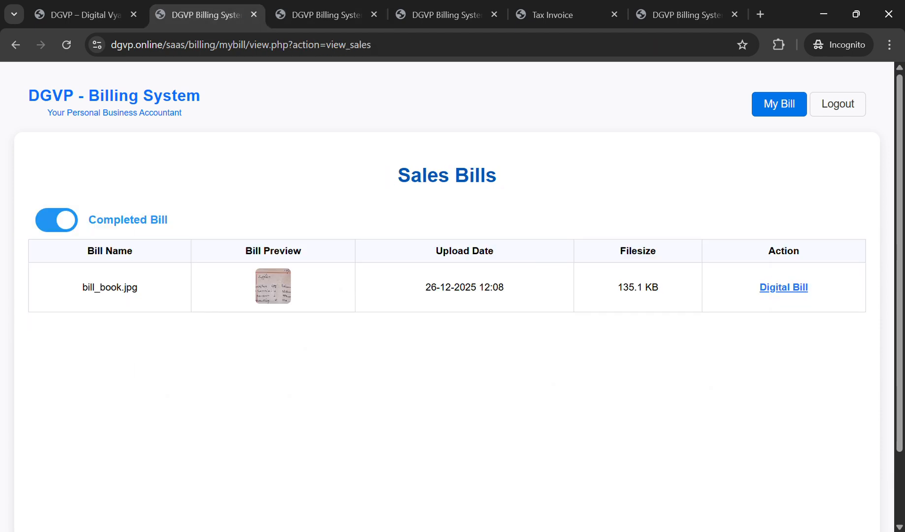
click(272, 286)
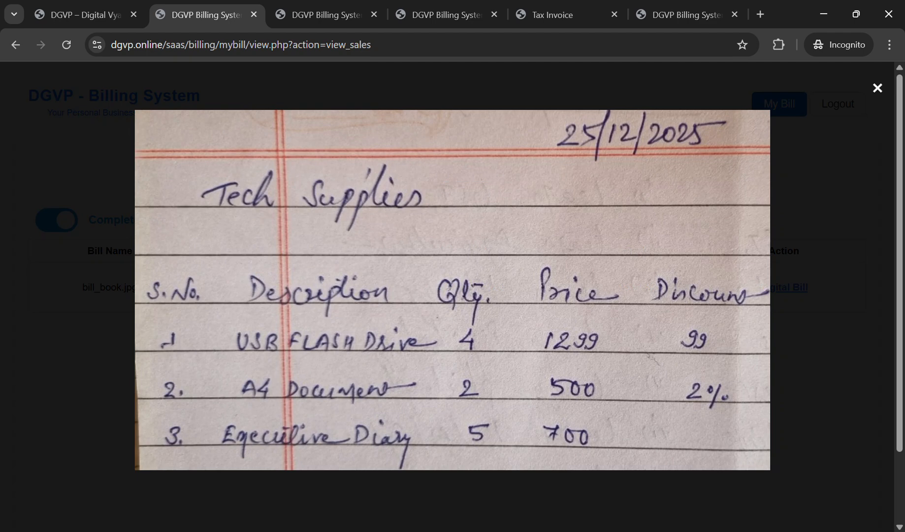
key(Escape)
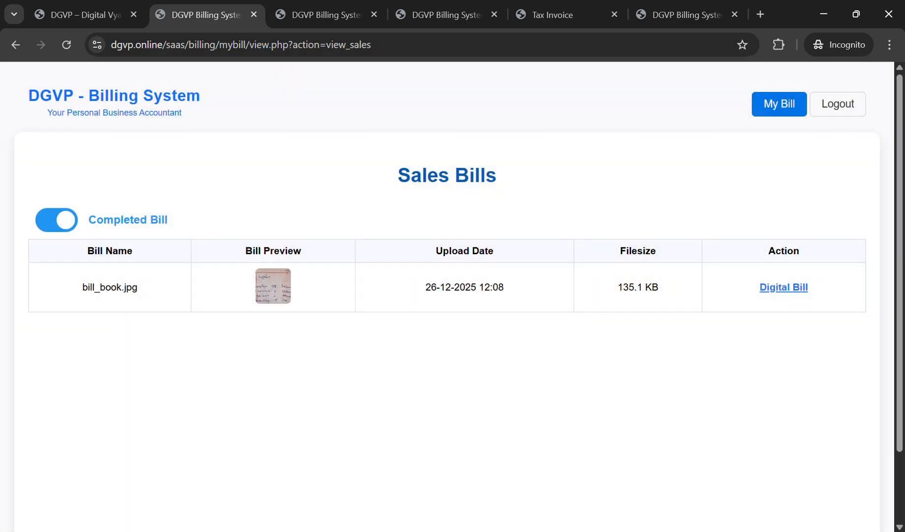
click(344, 15)
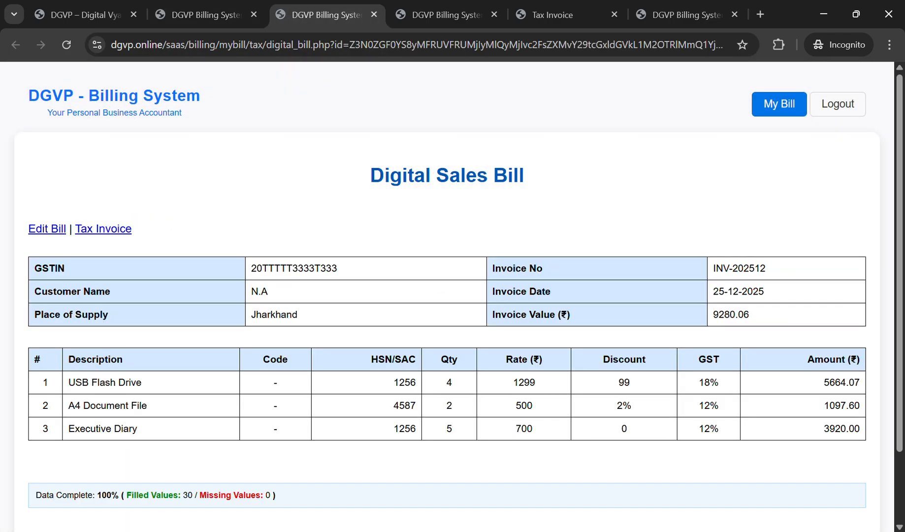
Step: Close the digital bill and tax invoice tabs, keeping the Sales Bills page open
click(374, 14)
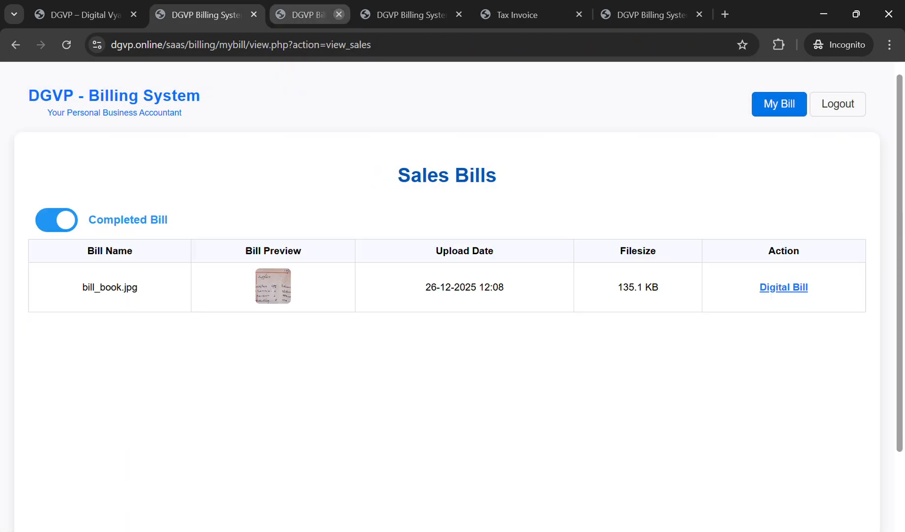
click(374, 15)
click(374, 14)
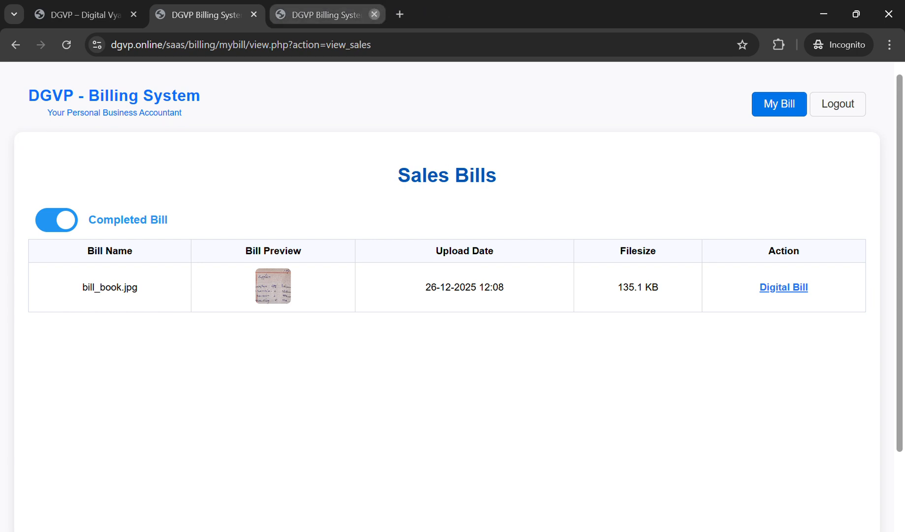
click(375, 14)
Step: Create a new custom bill for buyer Tech Buzz with the bill date 25-12-2025
click(779, 103)
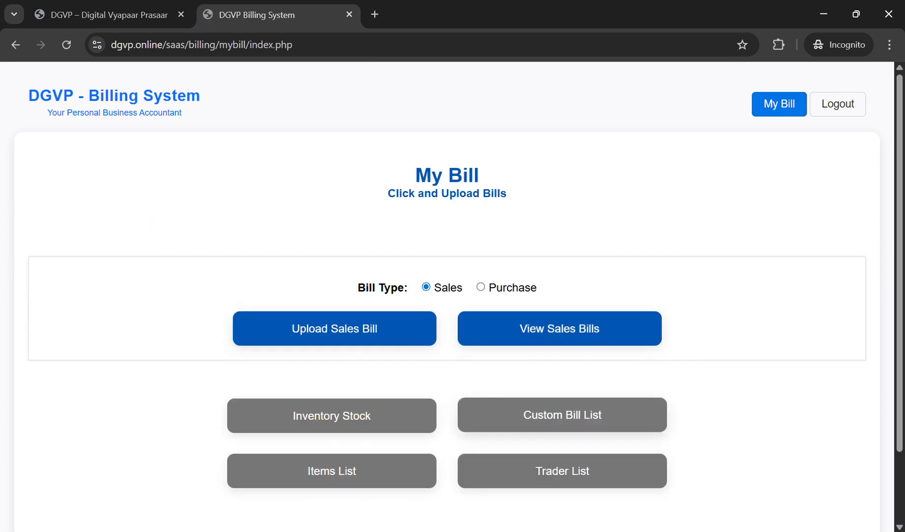
click(562, 415)
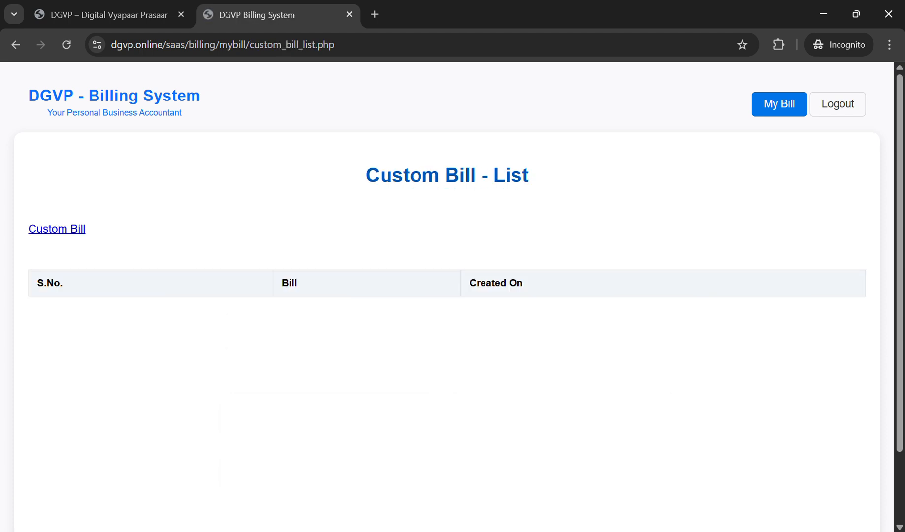
click(56, 229)
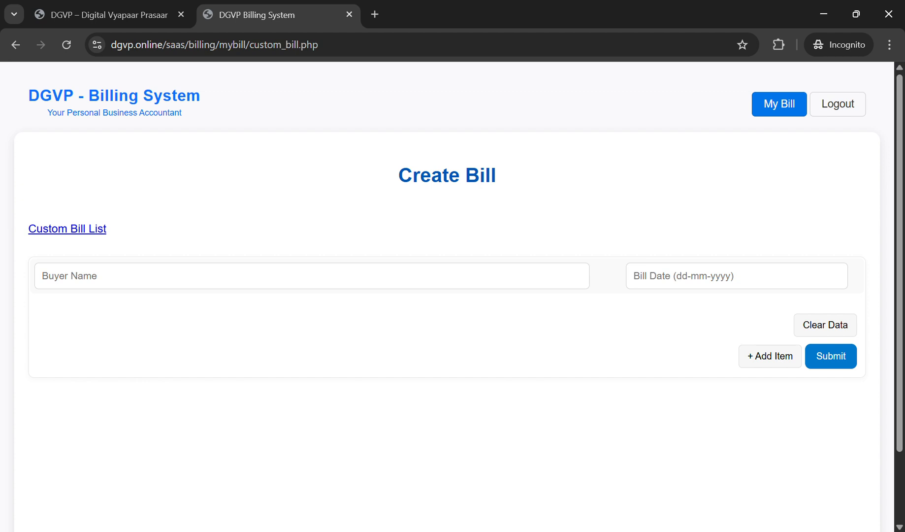
click(89, 276)
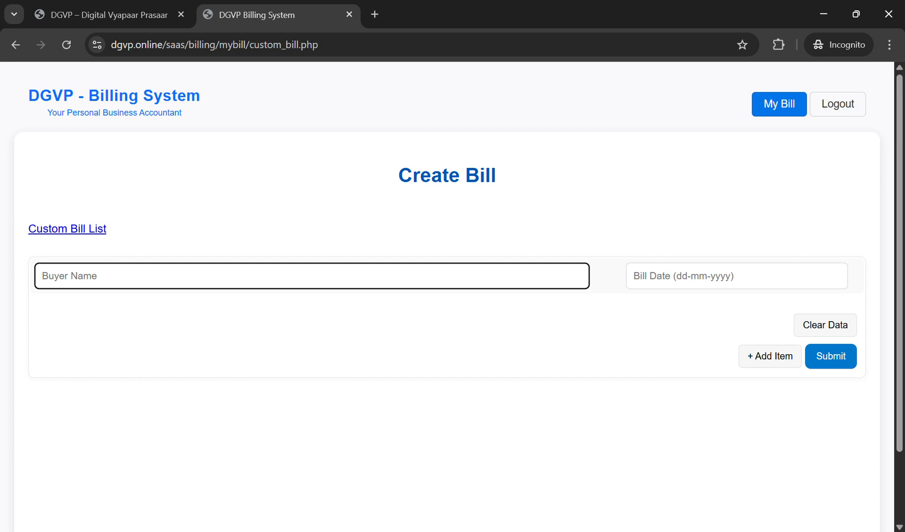
text(t)
click(109, 302)
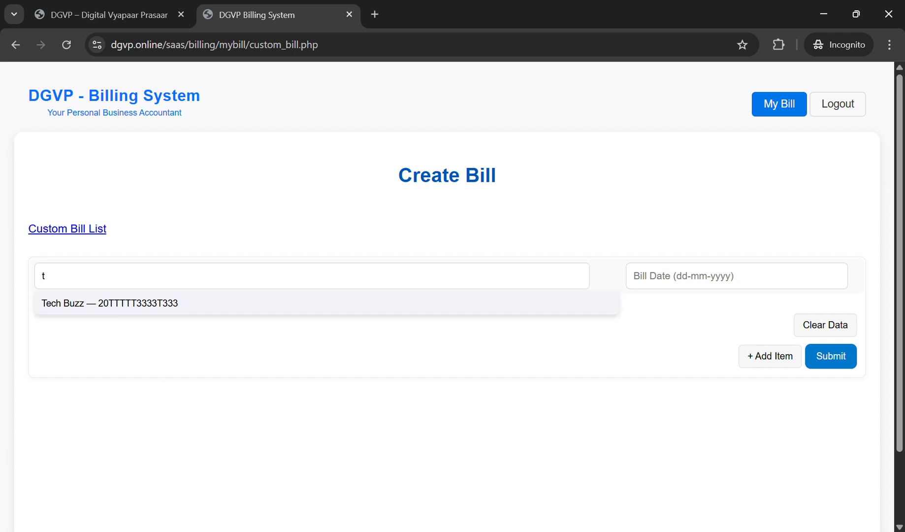
click(689, 276)
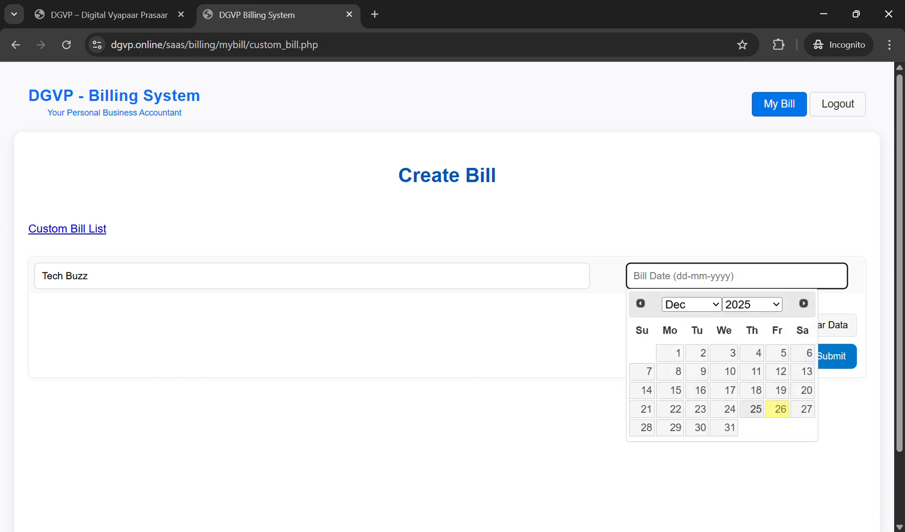
click(751, 409)
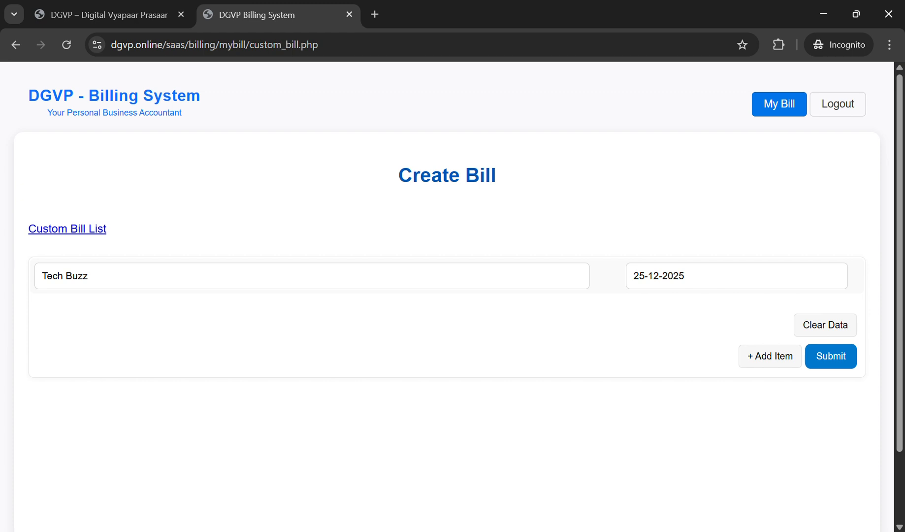
click(770, 355)
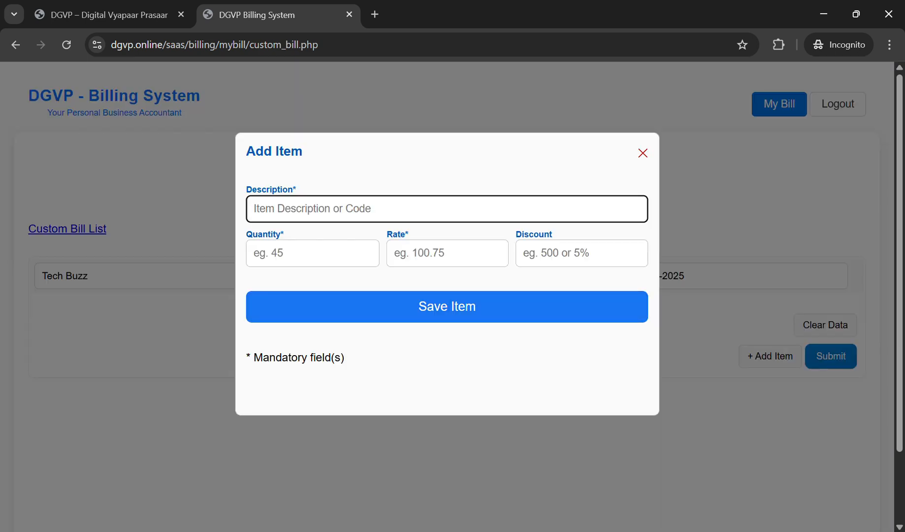
click(109, 15)
click(266, 15)
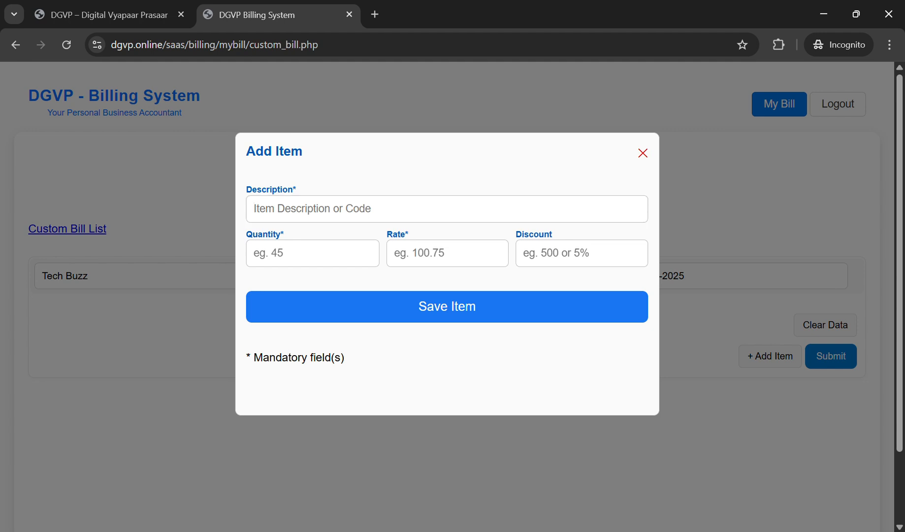
click(643, 153)
Step: Open the inventory stock list in a separate tab and view its items alongside the Create Bill page
middle_click(779, 104)
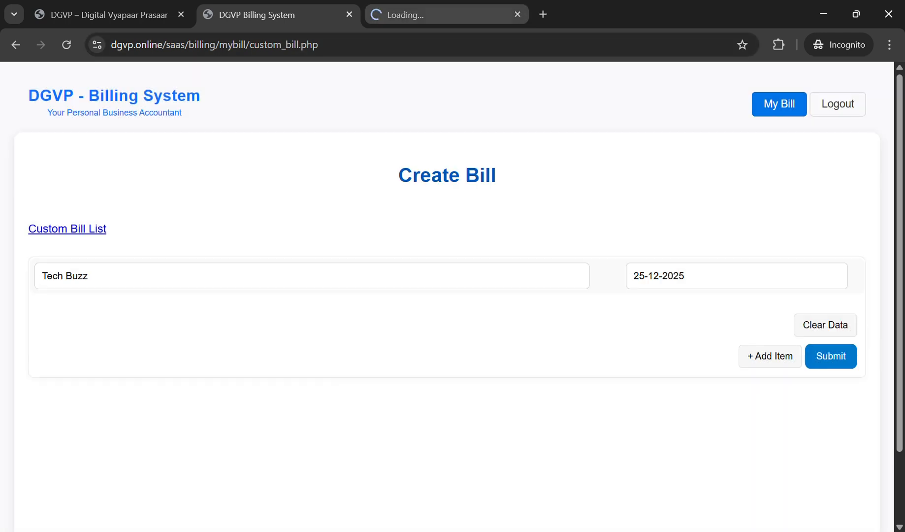
key(ctrl+Tab)
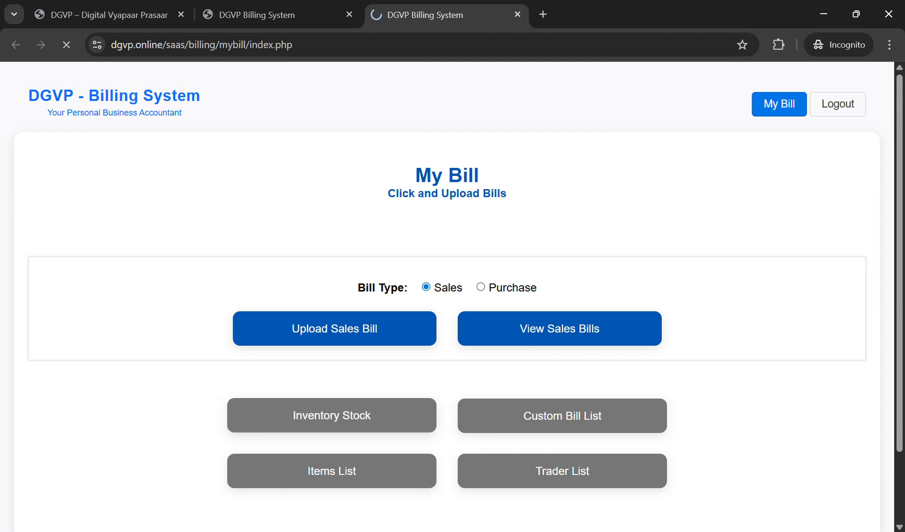
click(332, 415)
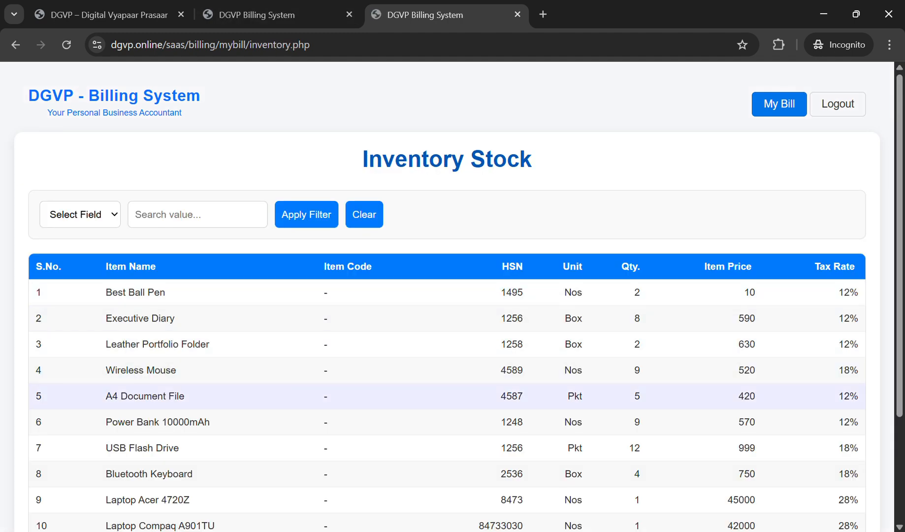
click(256, 15)
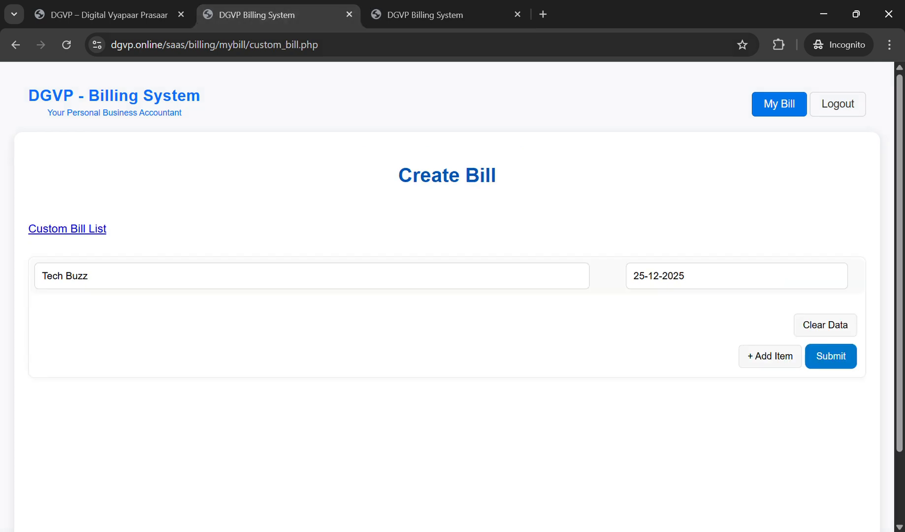
key(ctrl+Tab)
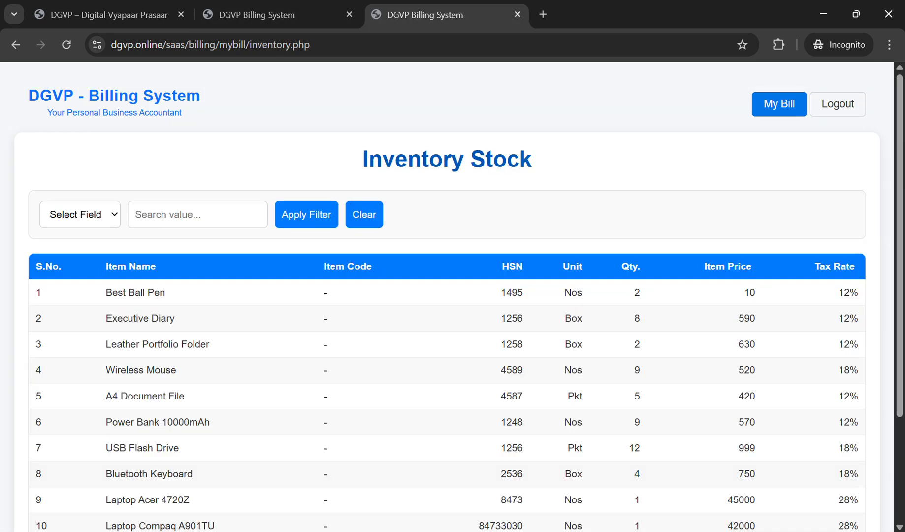
Step: Display the handwritten bill_book.jpg sales bill in the second tab for reference and return to the Create Bill page
click(779, 103)
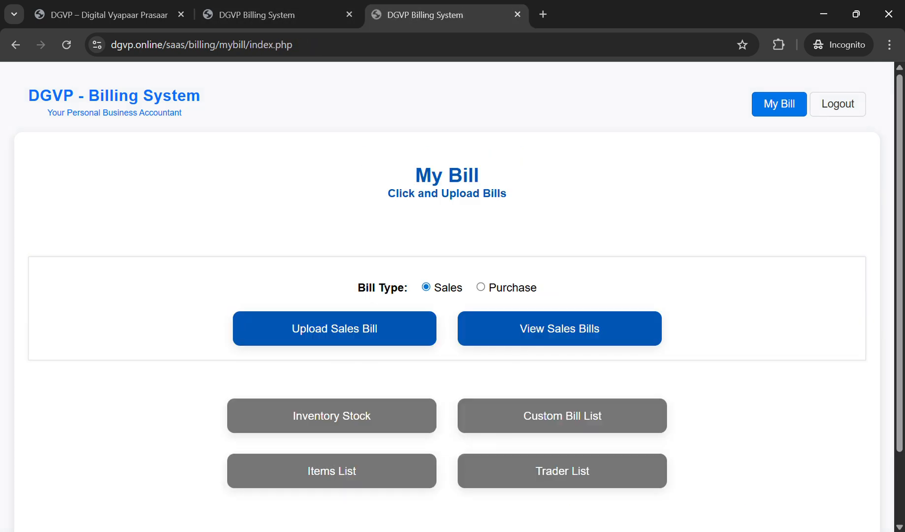
click(559, 328)
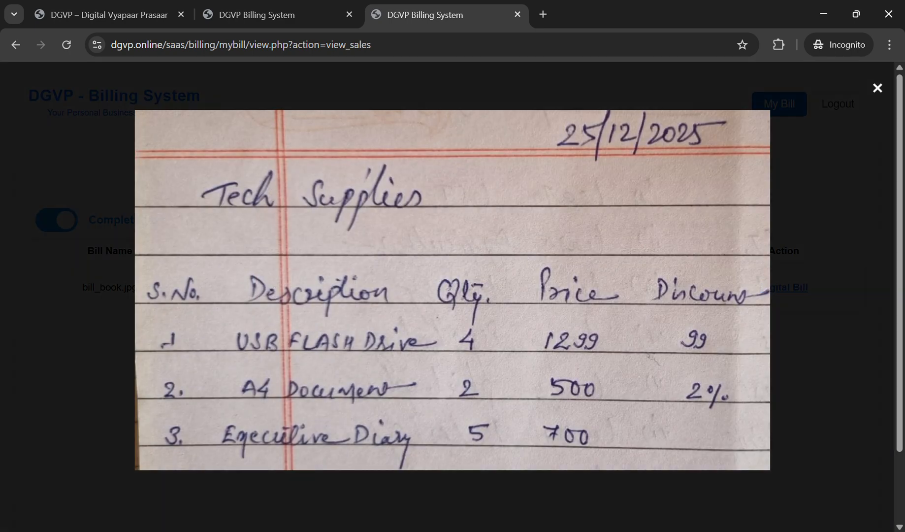
click(261, 14)
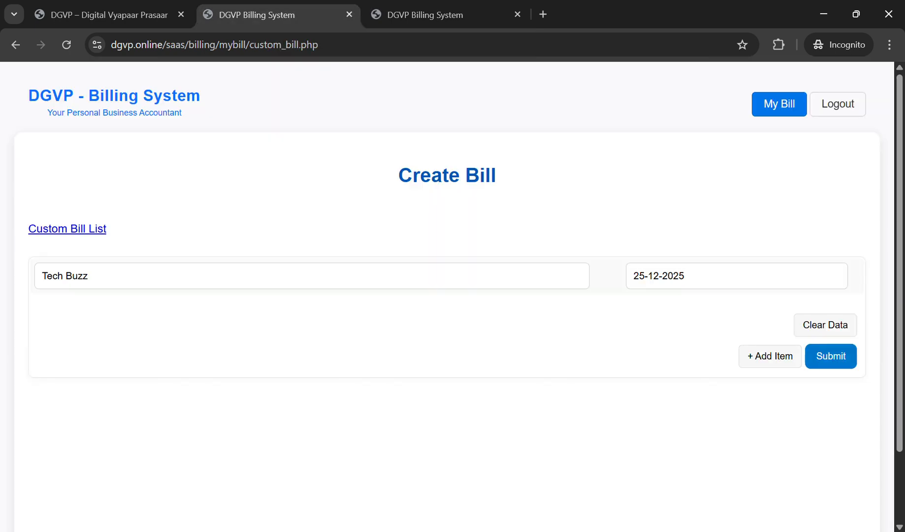
Step: Start a new bill item for USB Flash Drive with quantity 4 and rate 1299
click(770, 356)
click(446, 208)
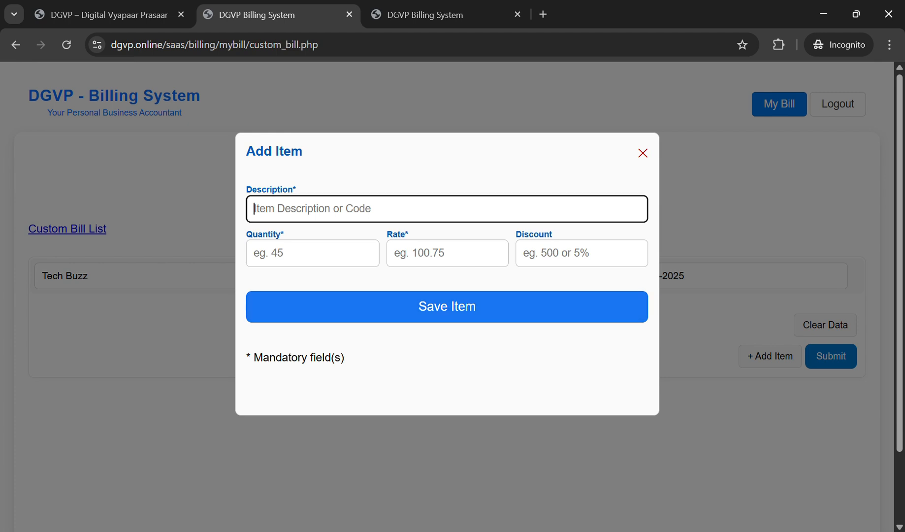
text(us)
key(Down)
key(Down)
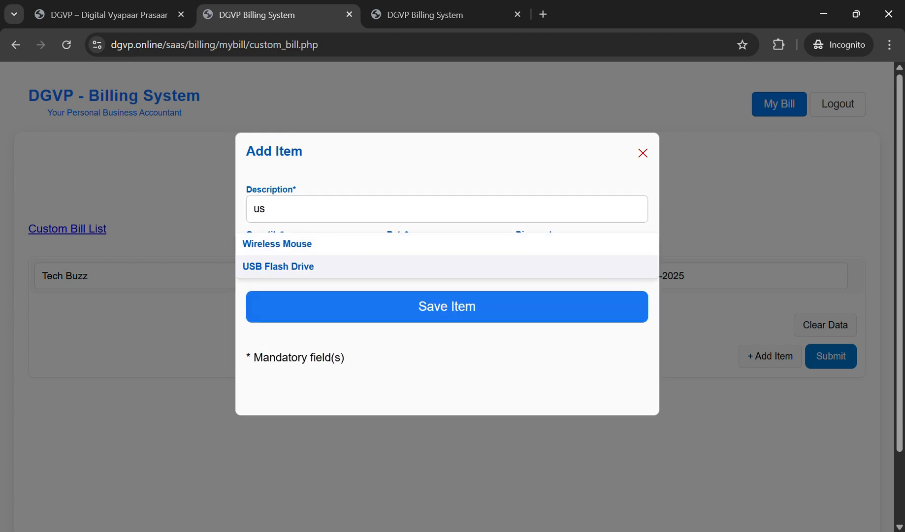
key(Return)
text(4)
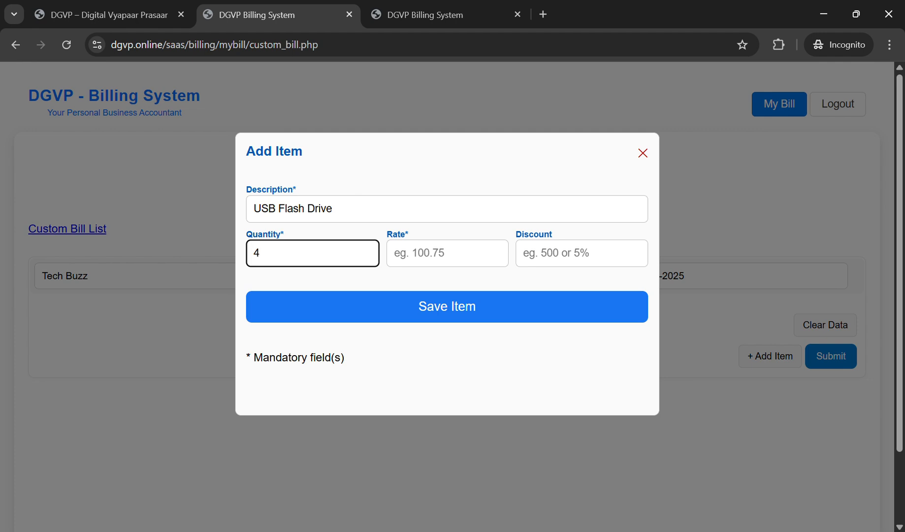
click(447, 253)
text(129)
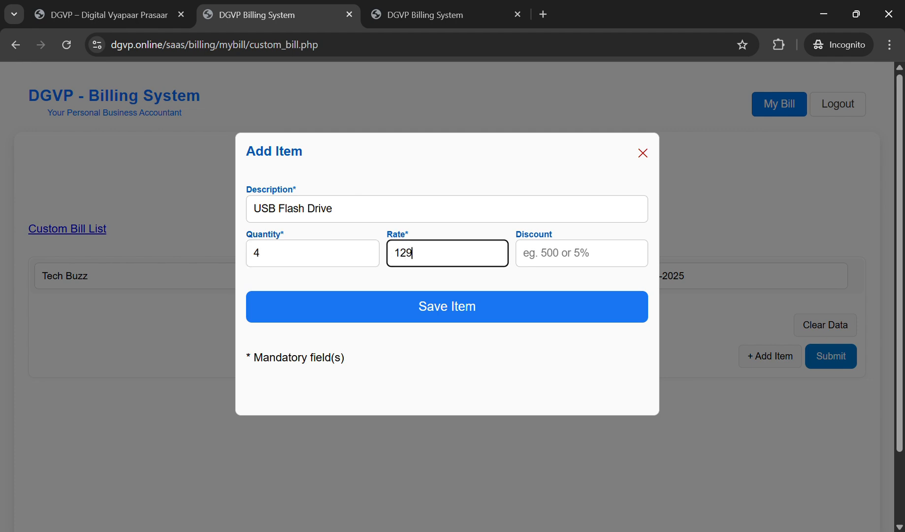
text(9)
Step: Check the handwritten bill, set the USB Flash Drive discount to 99, and save the item
click(425, 15)
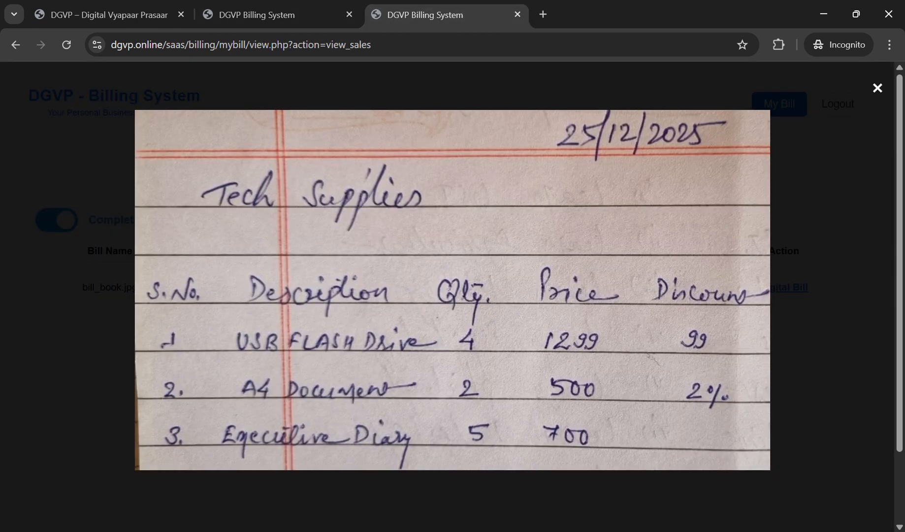
click(266, 14)
click(581, 253)
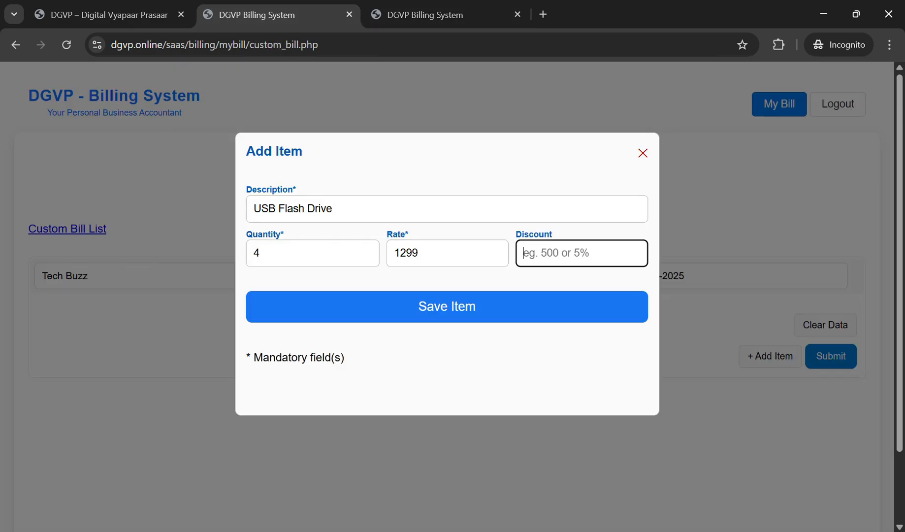
text(99)
click(447, 306)
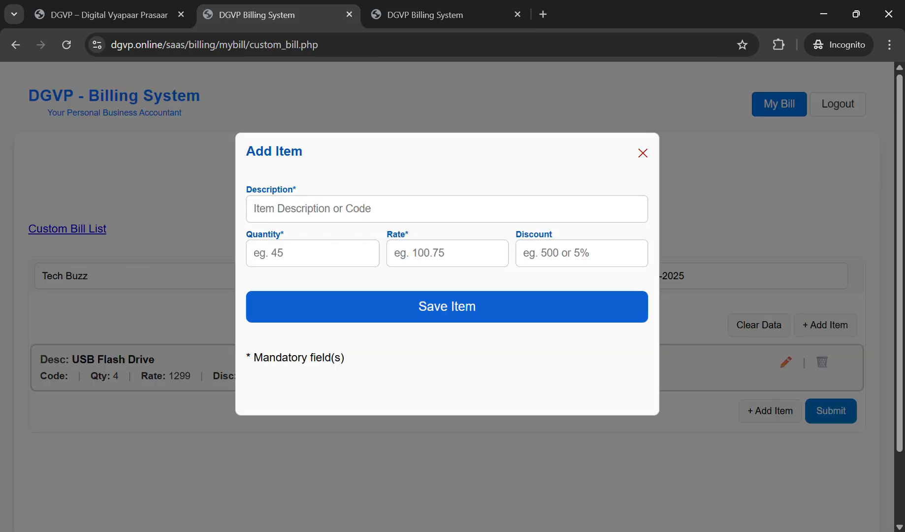
Step: Consult the handwritten bill and fill in the next item as A4 Document File with quantity 2 and rate 500
click(425, 14)
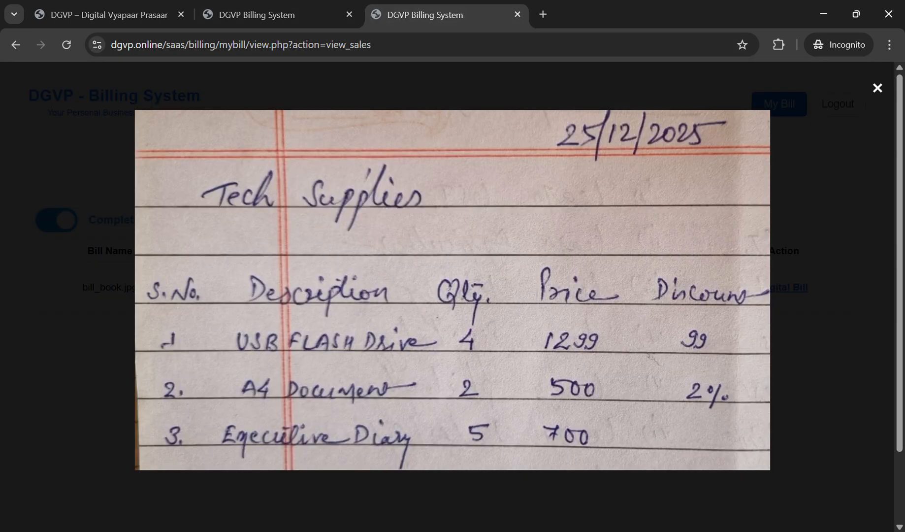
click(266, 15)
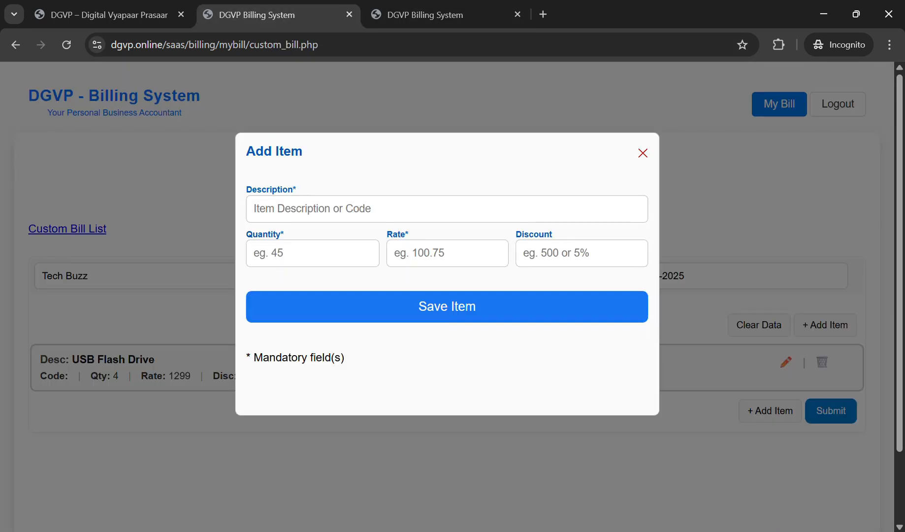
click(447, 208)
text(a4)
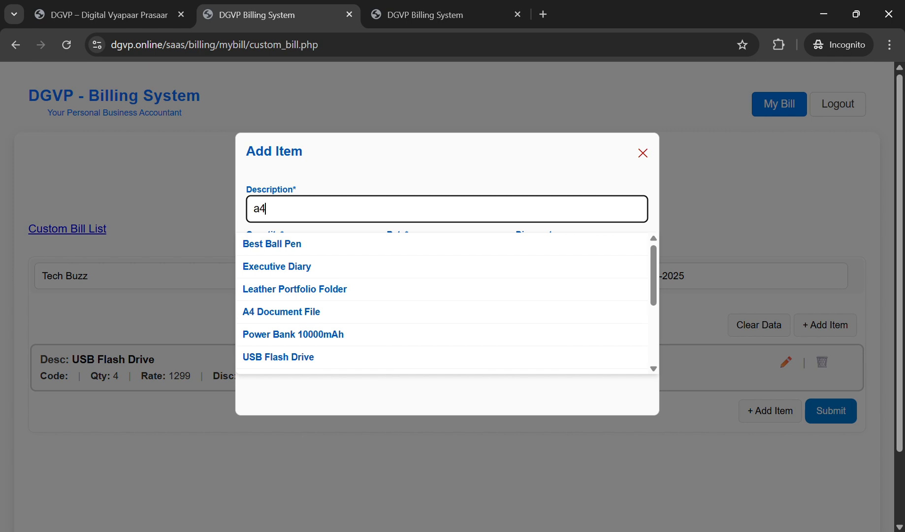
key(Down)
key(Return)
text(2)
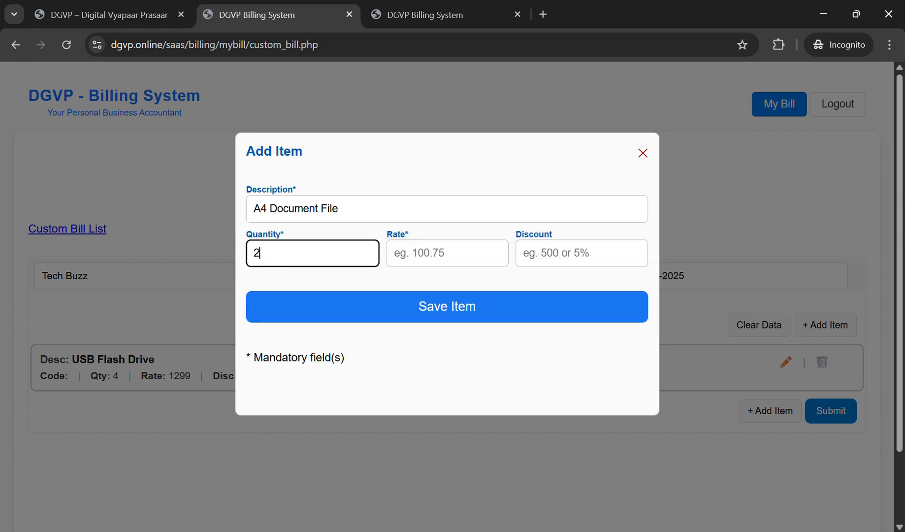
key(Tab)
text(500)
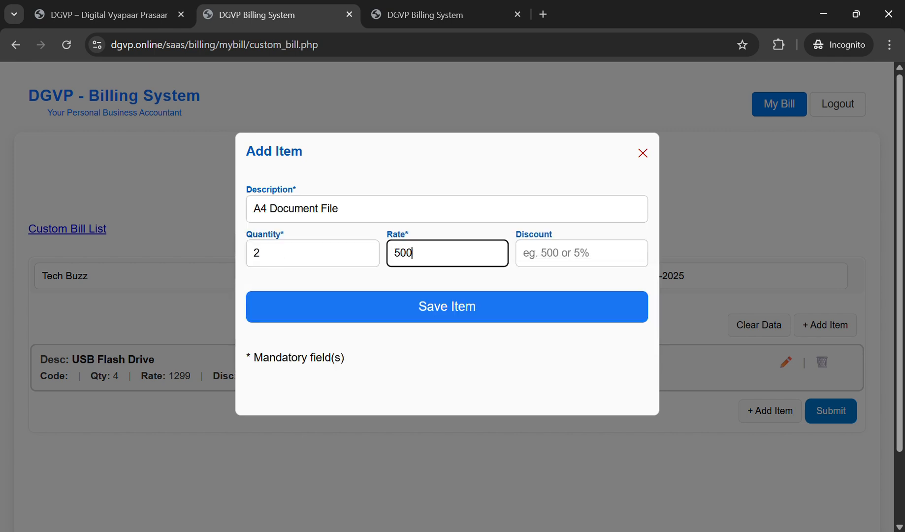
Step: Check the handwritten bill, set the A4 Document File discount to 2%, and save the item
key(ctrl+Tab)
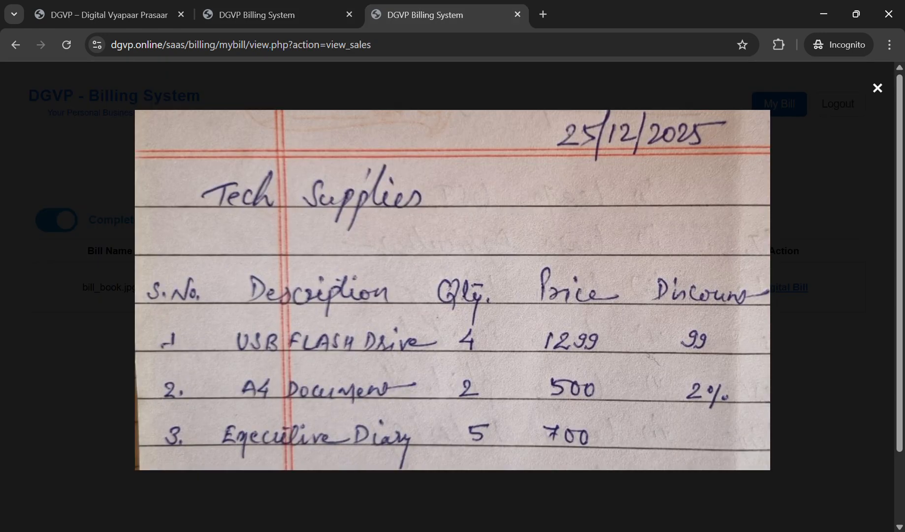
key(ctrl+shift+Tab)
key(Tab)
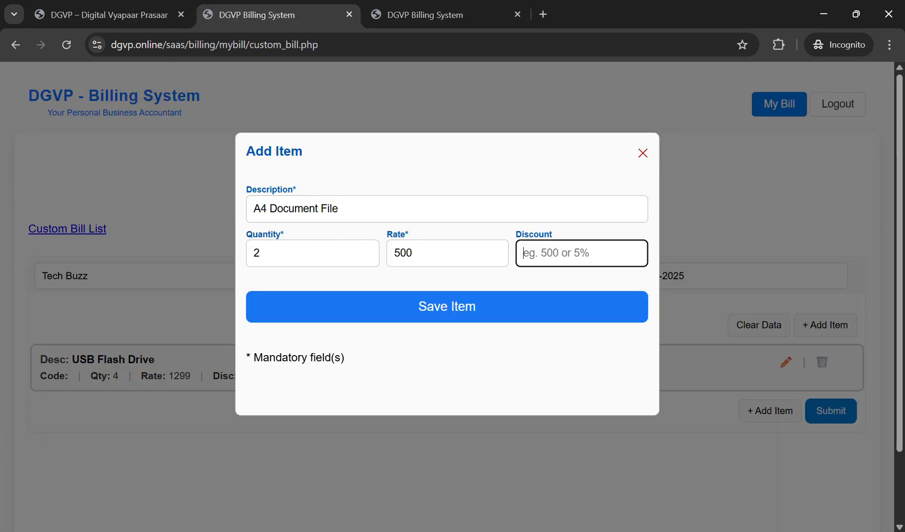
text(2%)
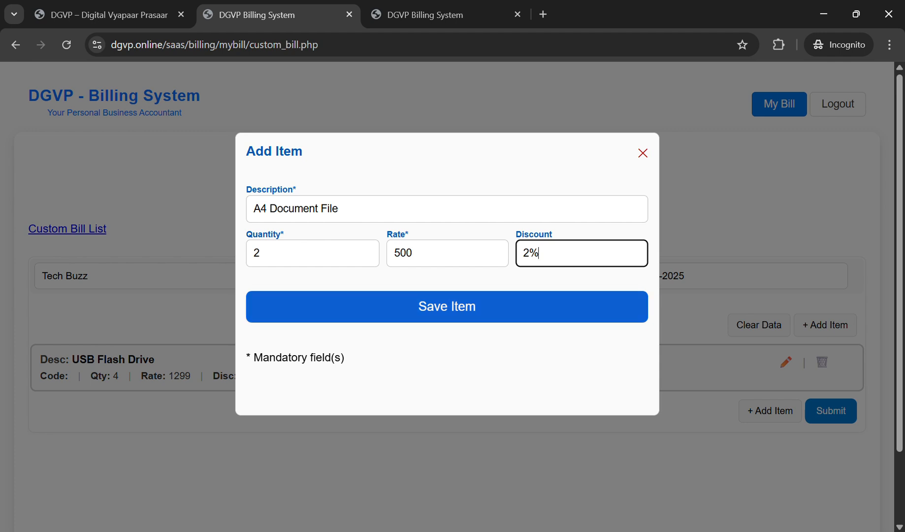
click(447, 307)
Step: Consult the handwritten bill and choose Executive Diary as the description of the third bill item
key(ctrl+Tab)
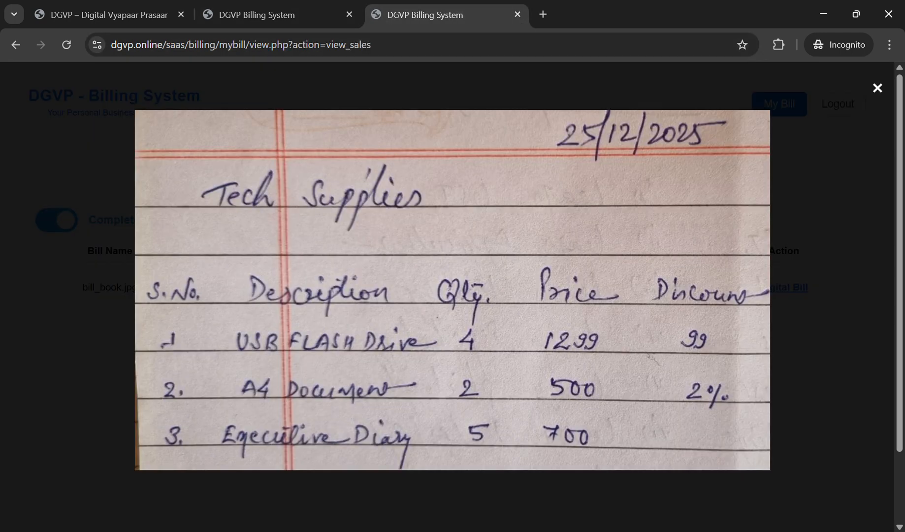
key(ctrl+shift+Tab)
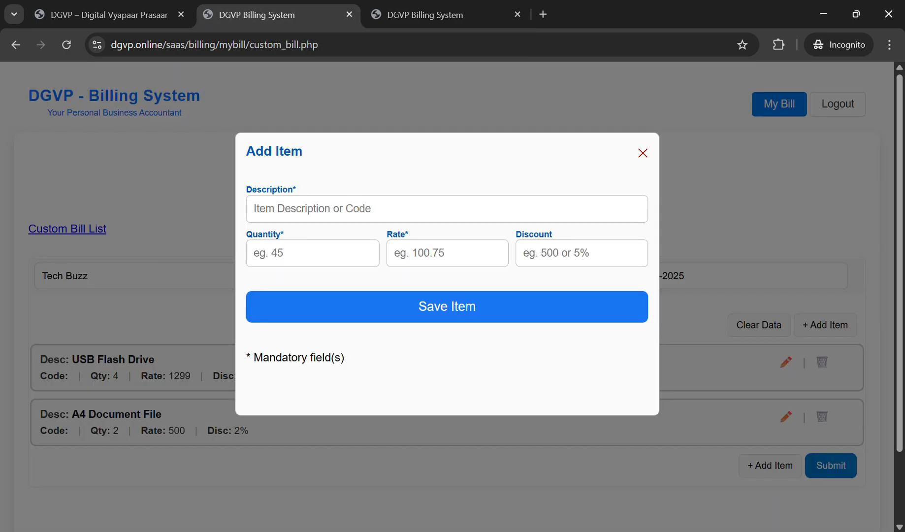
click(446, 209)
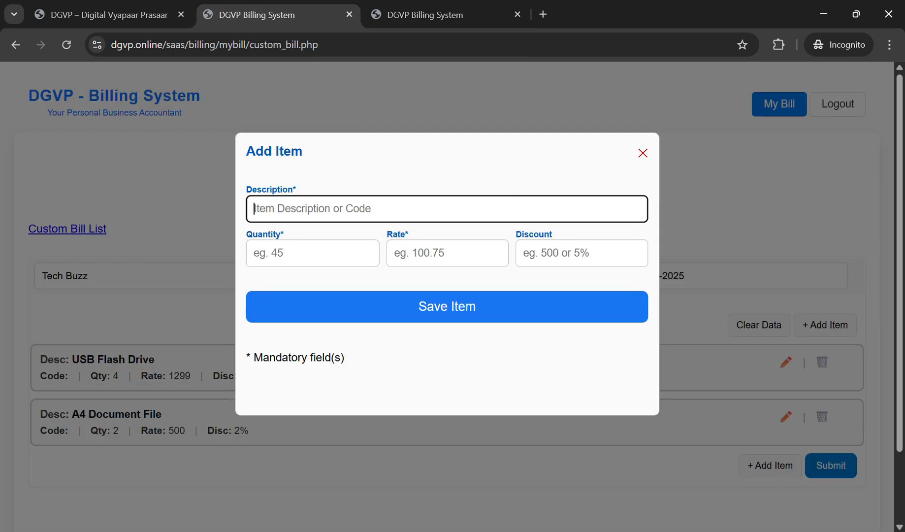
text(dia)
key(Down)
key(Return)
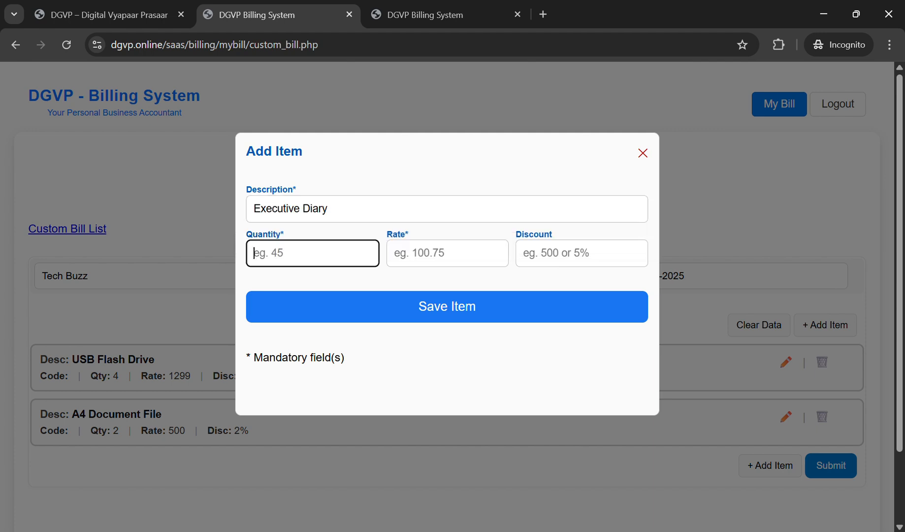
Step: Save the Executive Diary item with quantity 5 and rate 700 from the handwritten bill, and close the item form
key(ctrl+Tab)
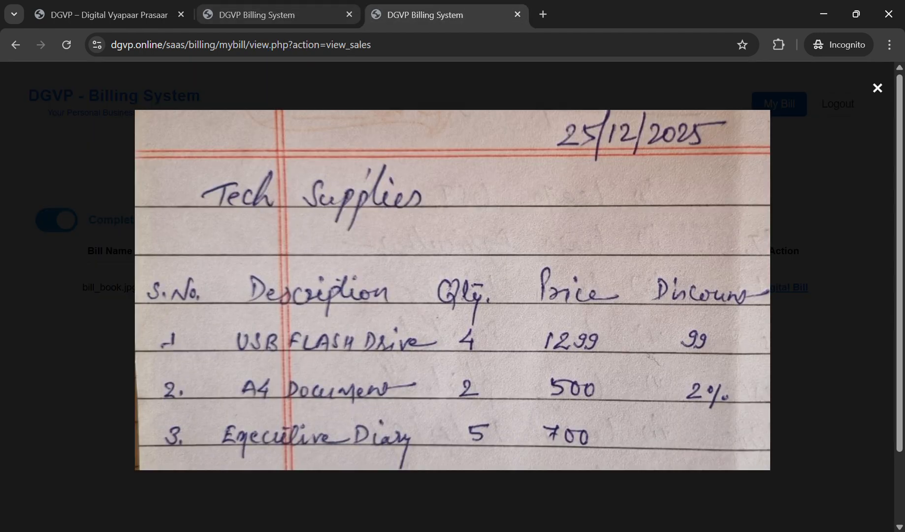
key(ctrl+shift+Tab)
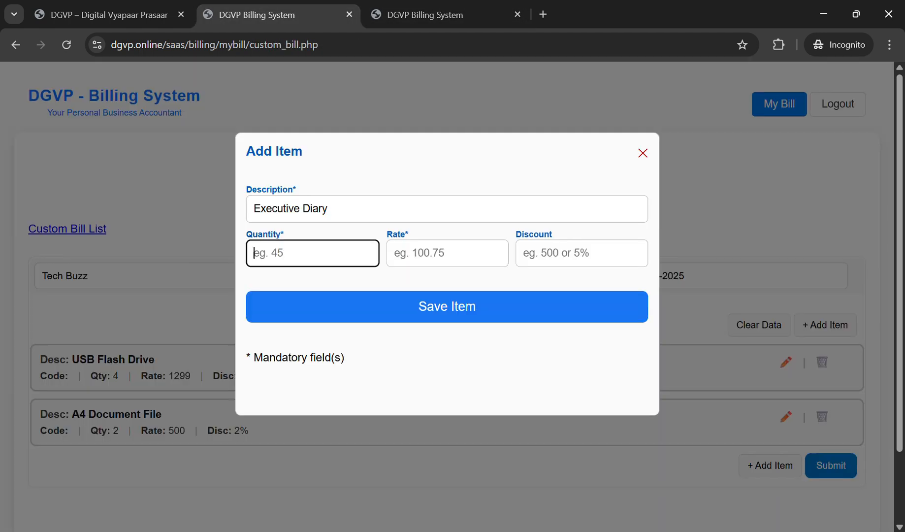
text(5)
key(Tab)
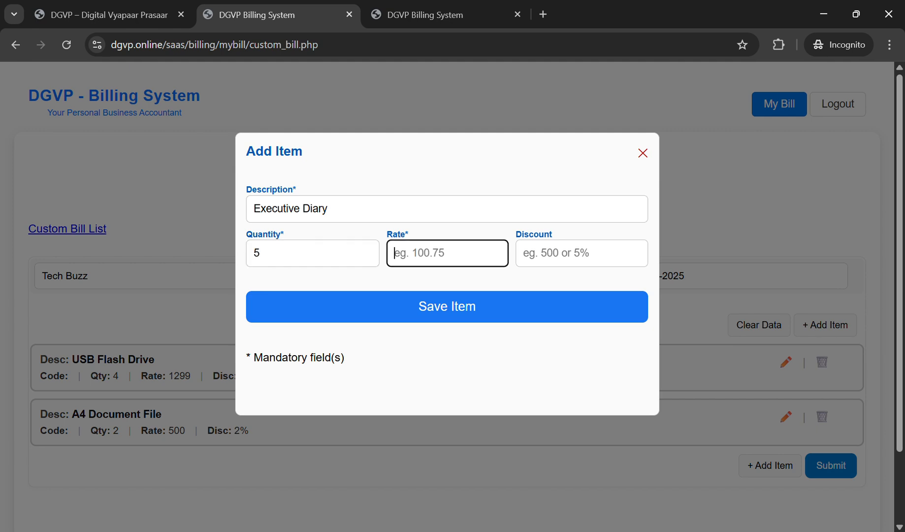
text(700)
key(Return)
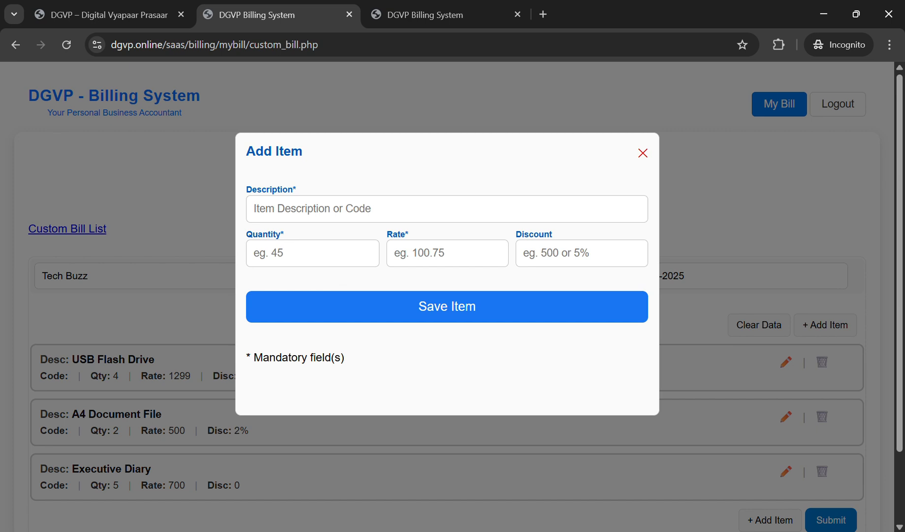
key(Escape)
Step: Compare the three items entered on the Create Bill page with the handwritten bill image
scroll(447, 295, down, 2)
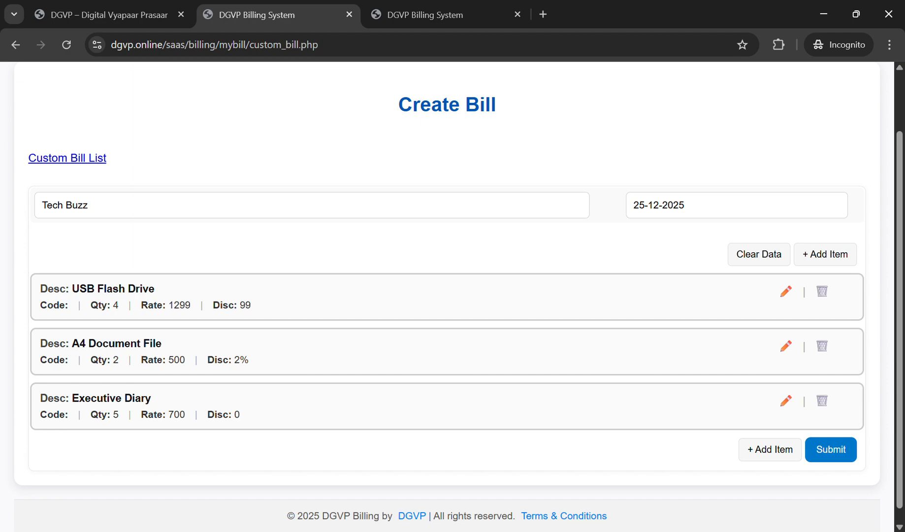
key(ctrl+Tab)
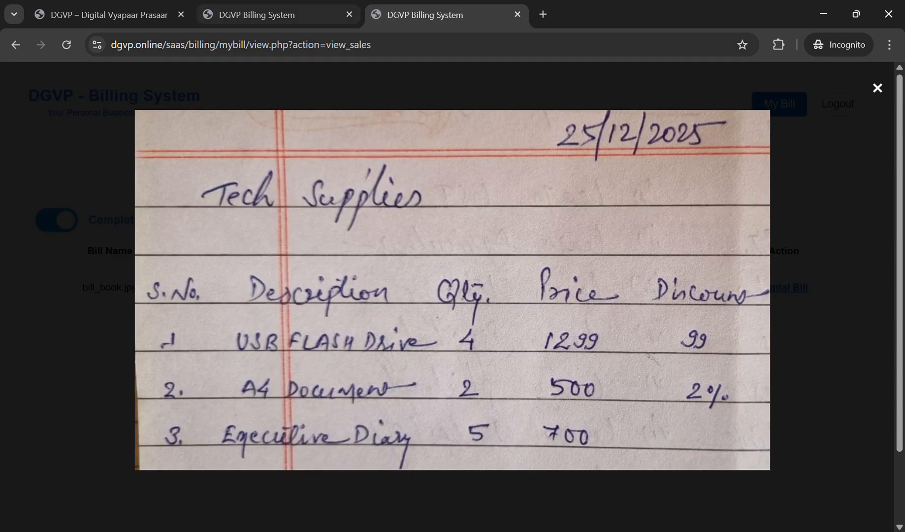
key(ctrl+shift+Tab)
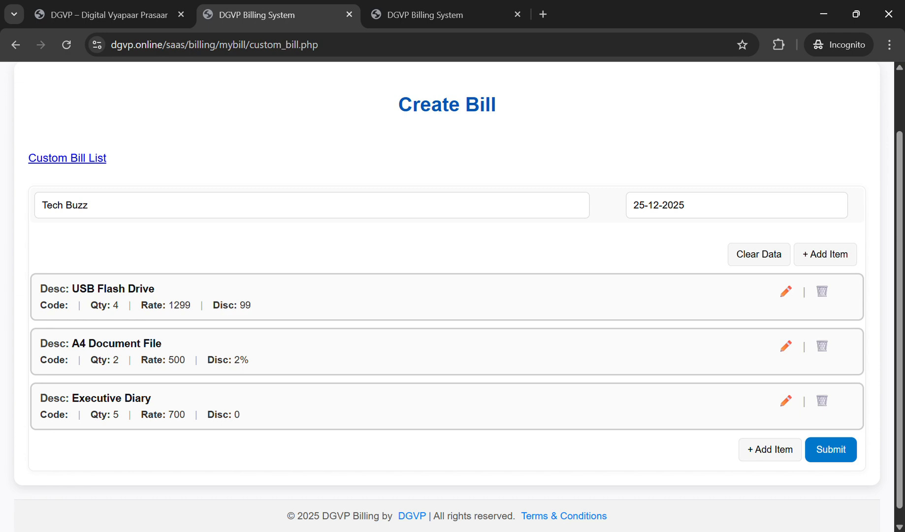
key(ctrl+Tab)
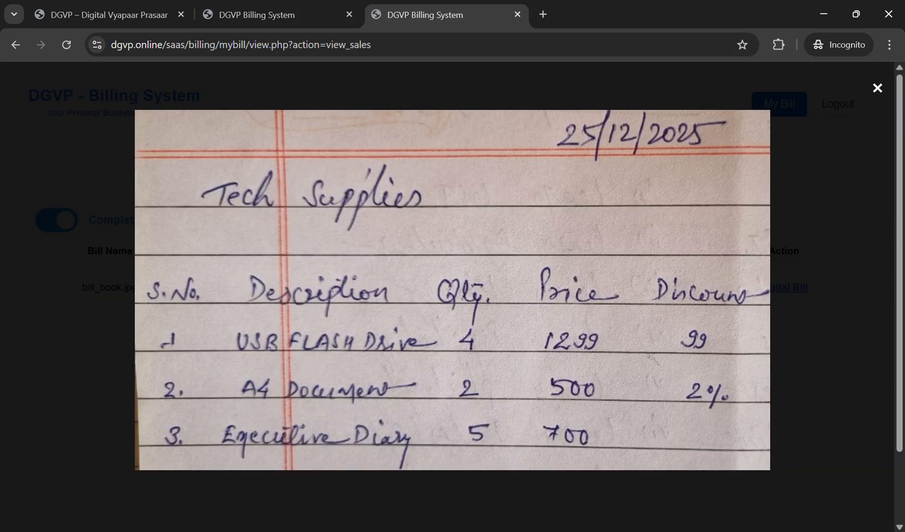
key(ctrl+shift+Tab)
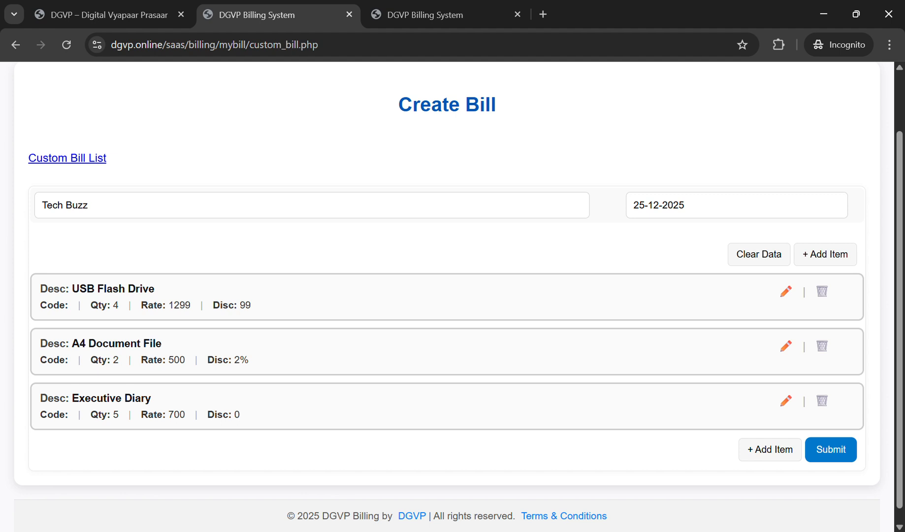
key(ctrl+Tab)
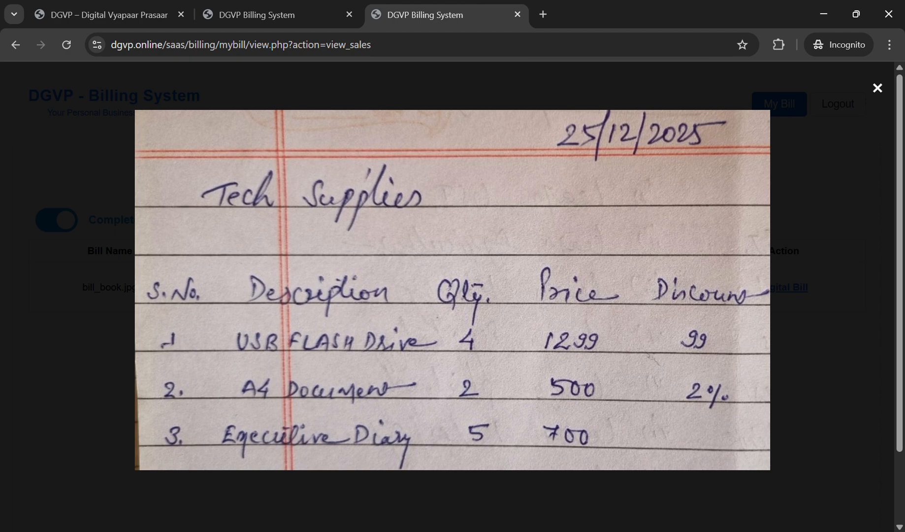
key(ctrl+shift+Tab)
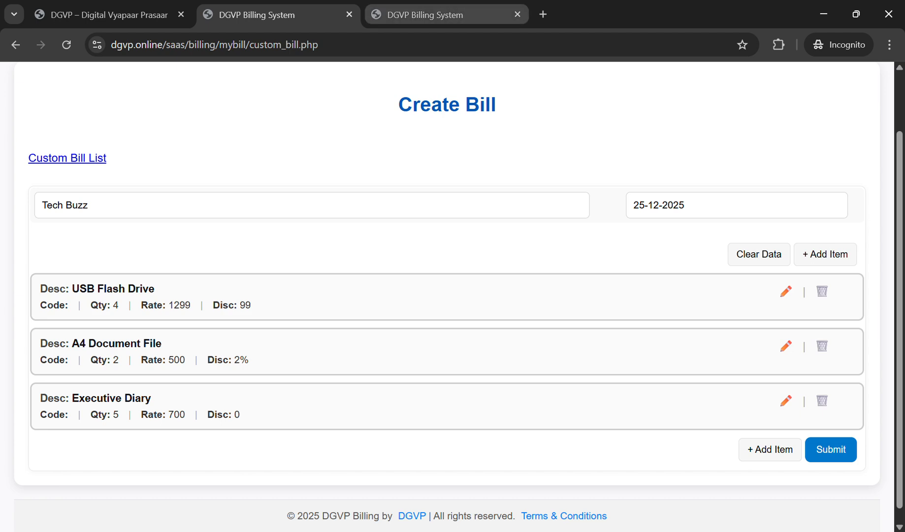
Step: Replace the handwritten bill view with the Inventory Stock list and compare its items with those on the Tech Buzz bill
click(425, 15)
key(Escape)
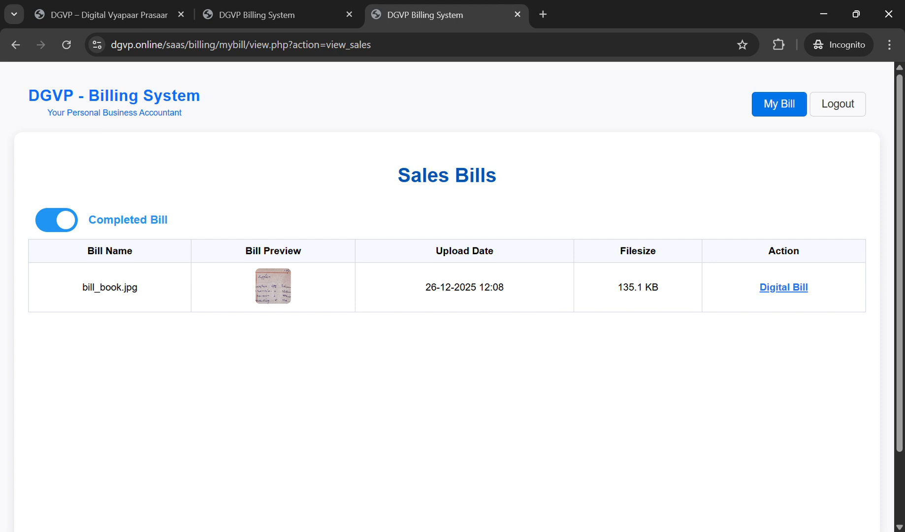
click(779, 104)
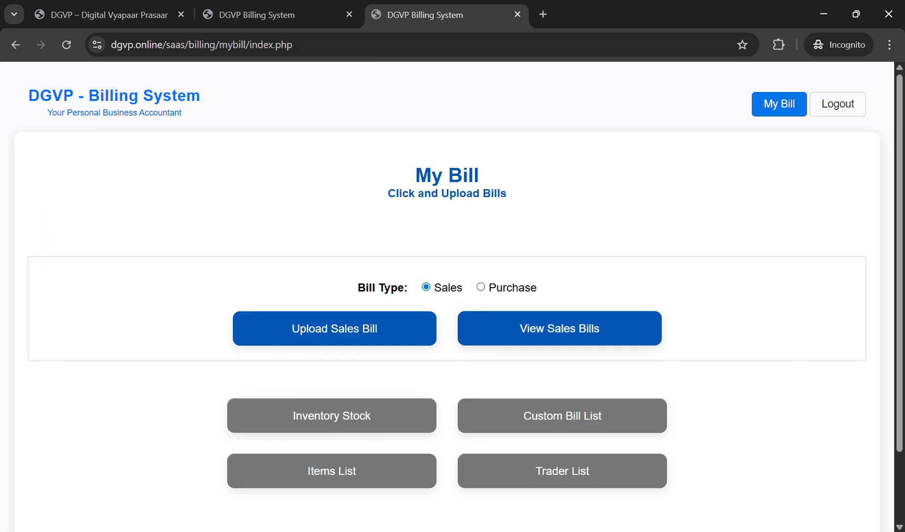
click(332, 404)
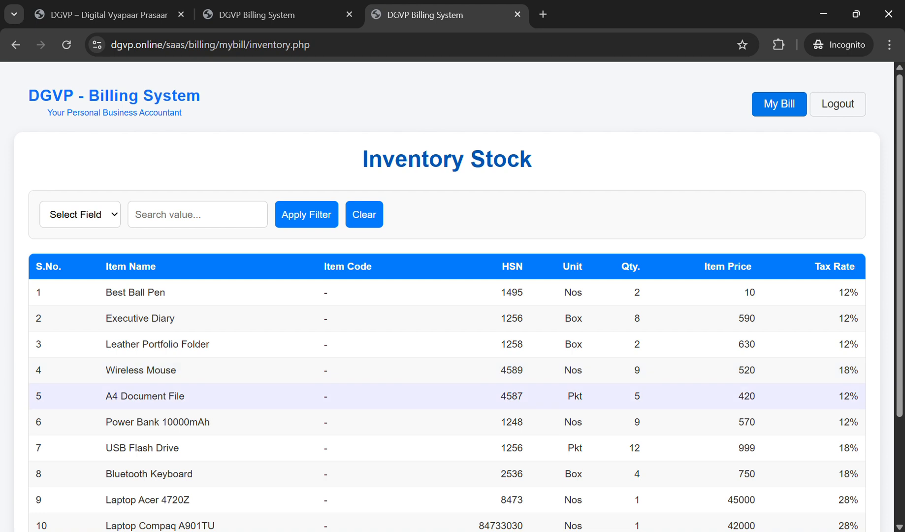
click(276, 14)
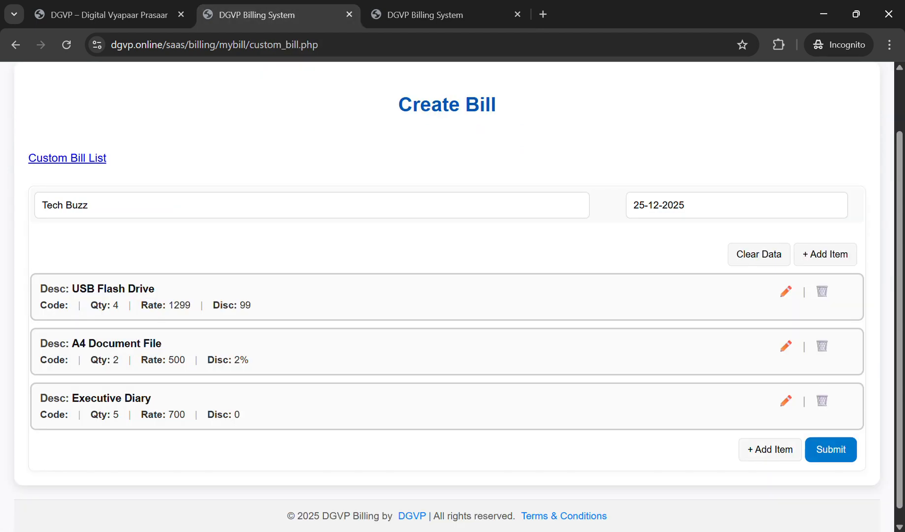
click(424, 15)
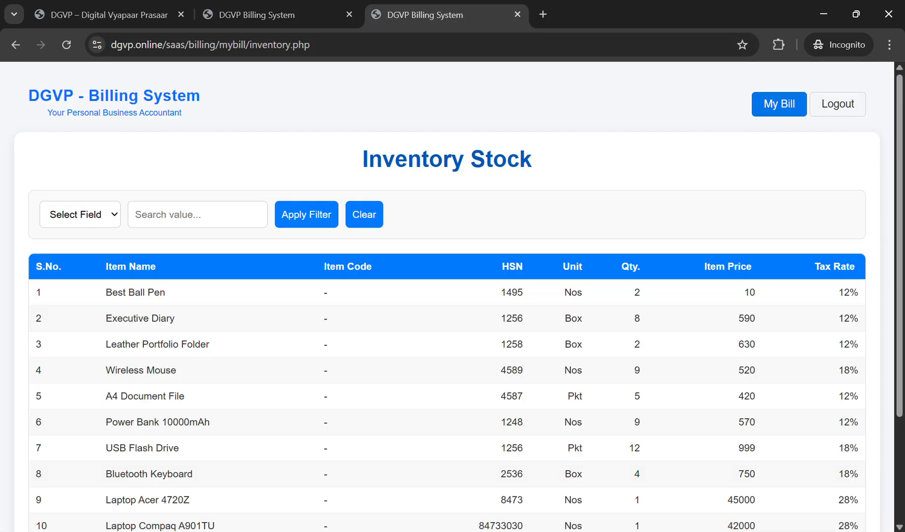
scroll(447, 320, down, 3)
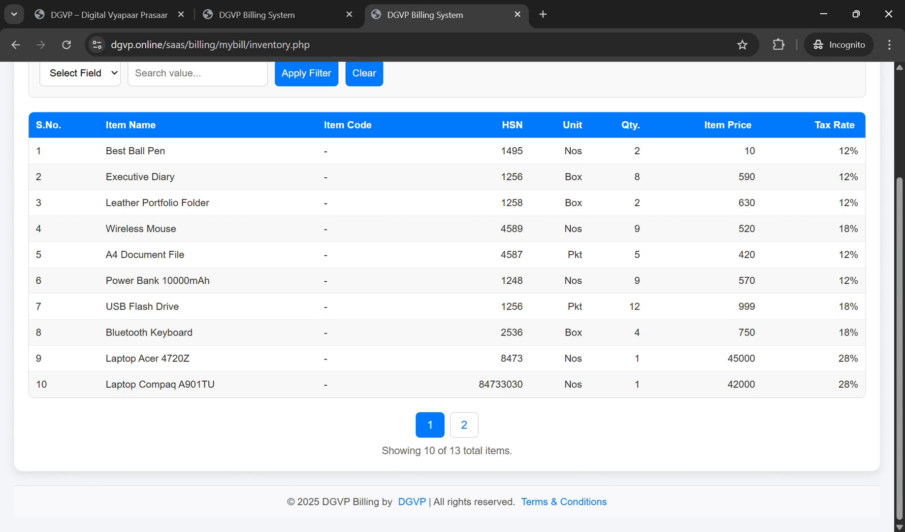
click(276, 15)
click(424, 15)
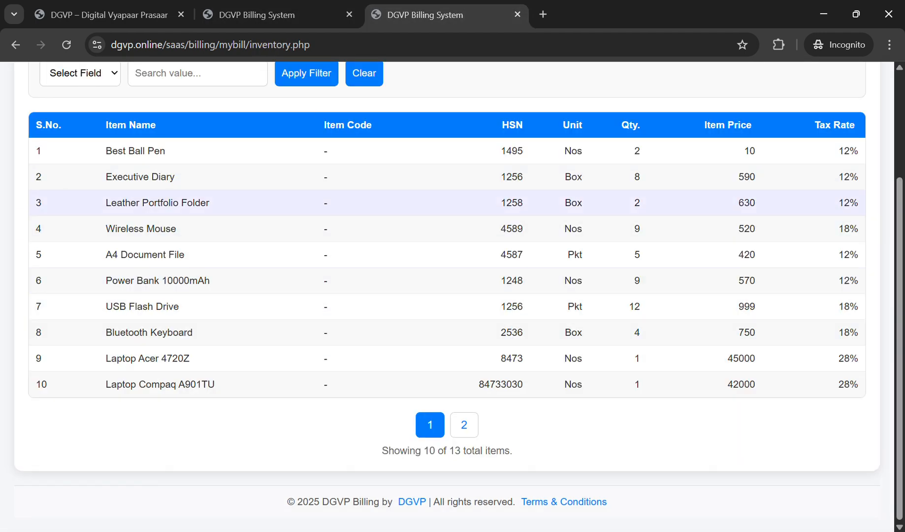
click(275, 15)
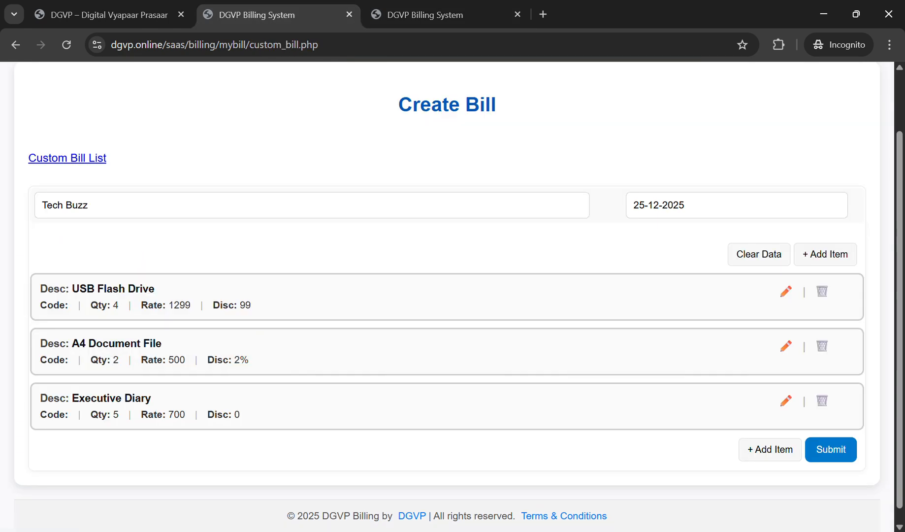
Step: Change the Executive Diary item's quantity to 10 and save the item
click(786, 400)
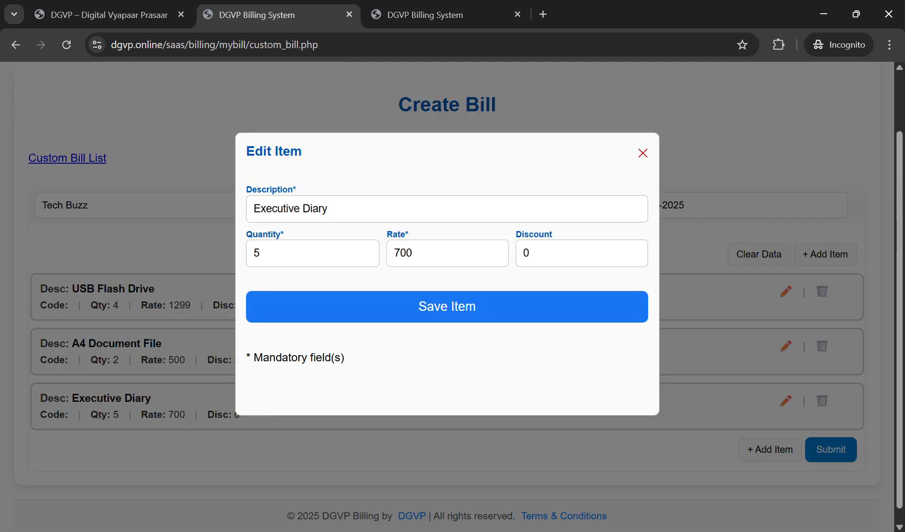
double_click(277, 253)
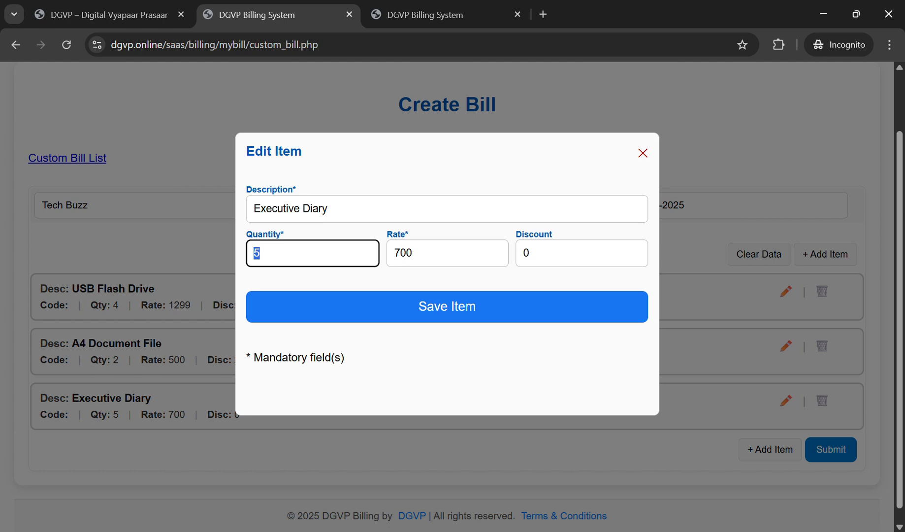
text(10)
click(423, 306)
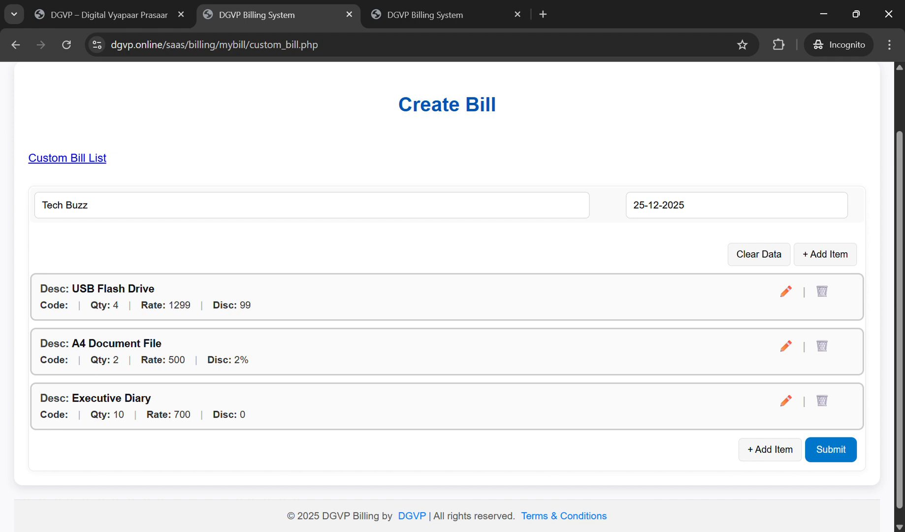
Step: Try to submit the Tech Buzz bill, read the Executive Diary stock message and dismiss it
click(831, 449)
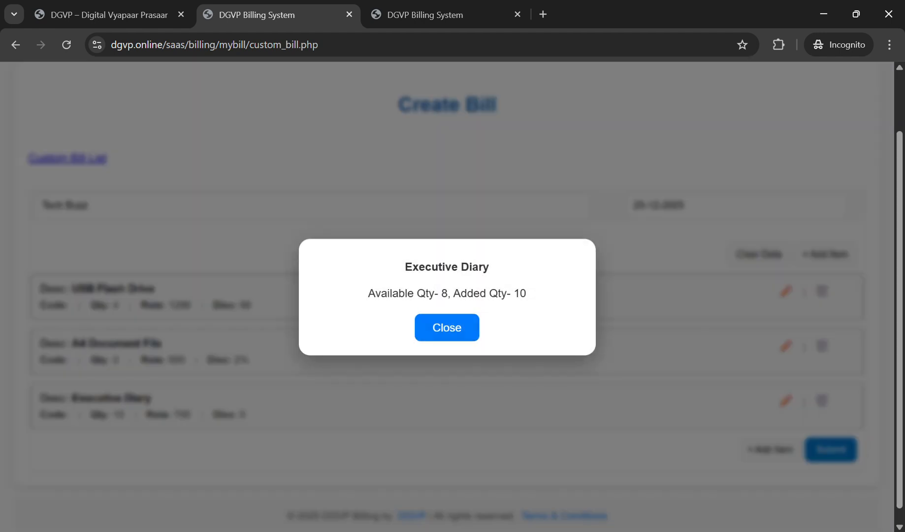
drag(368, 293, 461, 293)
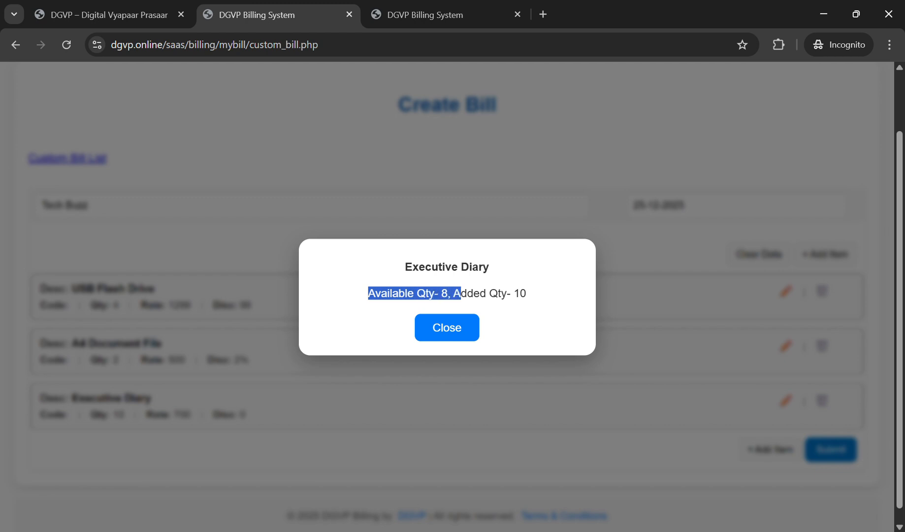
click(461, 294)
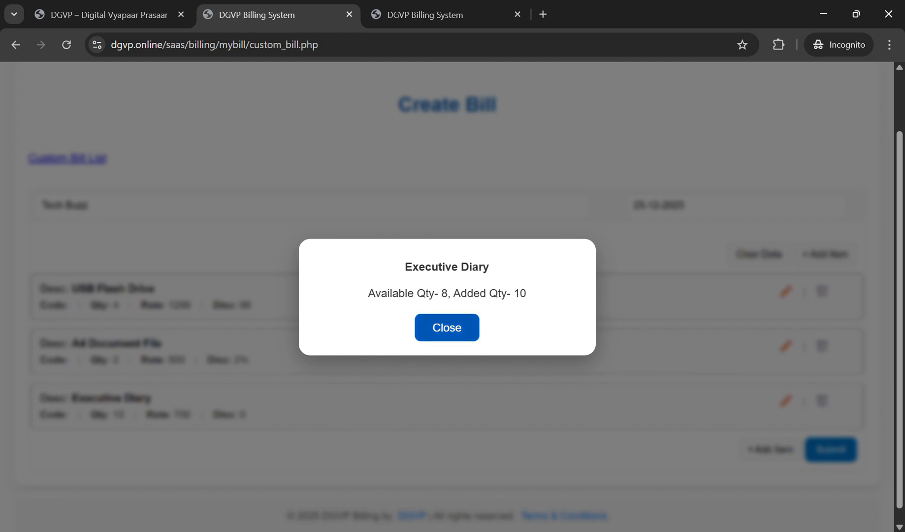
key(Return)
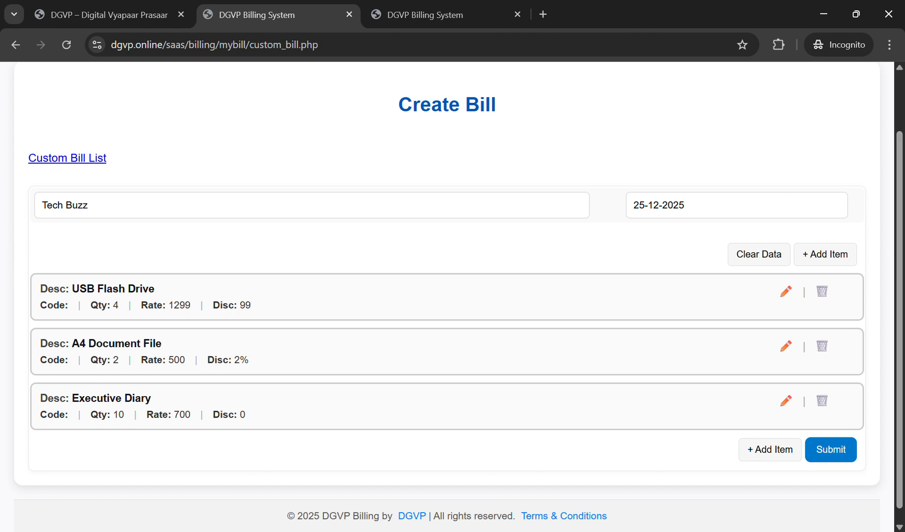
Step: Set the Executive Diary item's quantity back to 5 and save the item
click(786, 401)
double_click(259, 253)
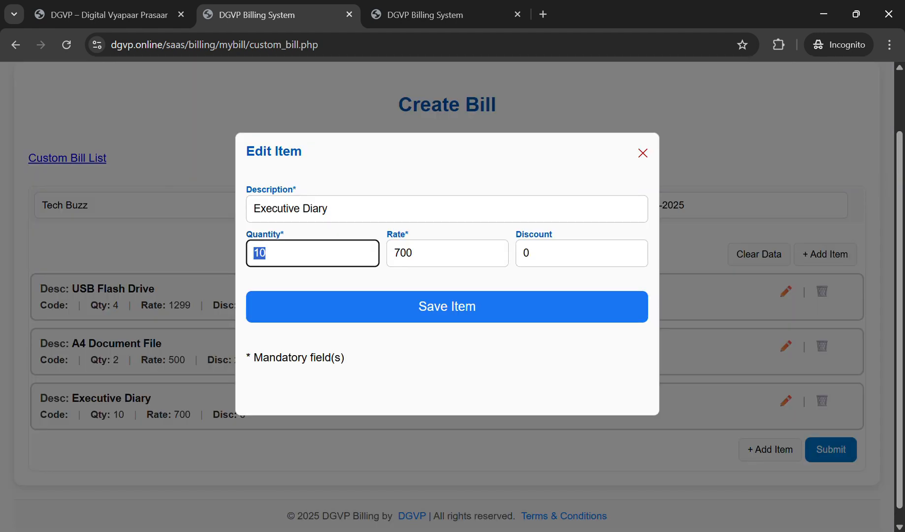
text(5)
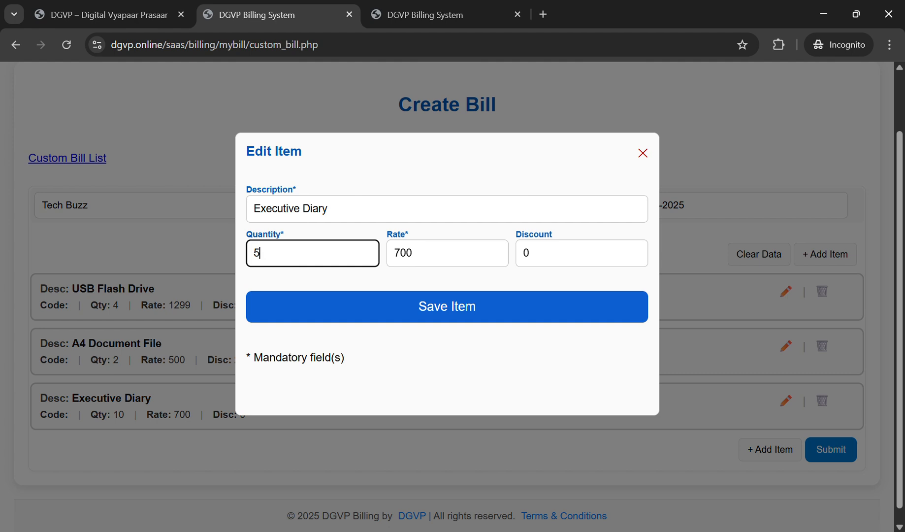
key(Return)
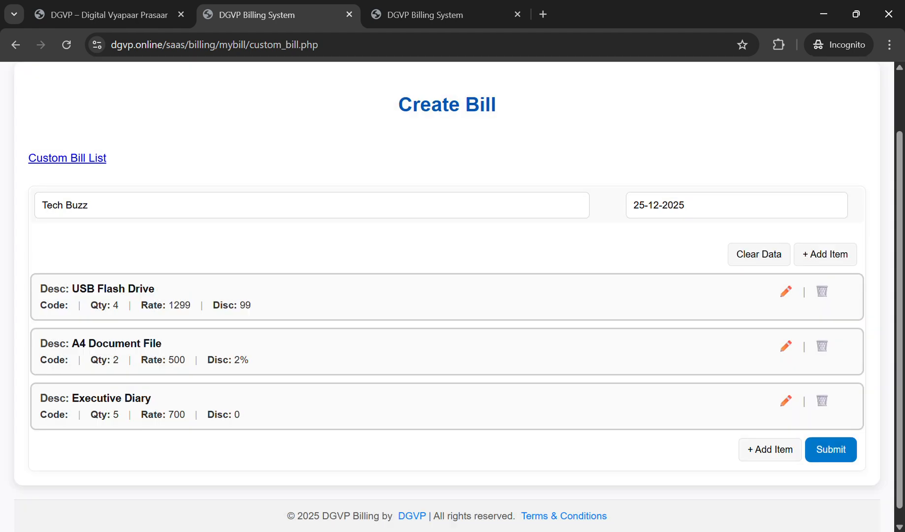
Step: Check the Inventory Stock list, and set the A4 Document File item's quantity to 5 on the bill
key(ctrl+Tab)
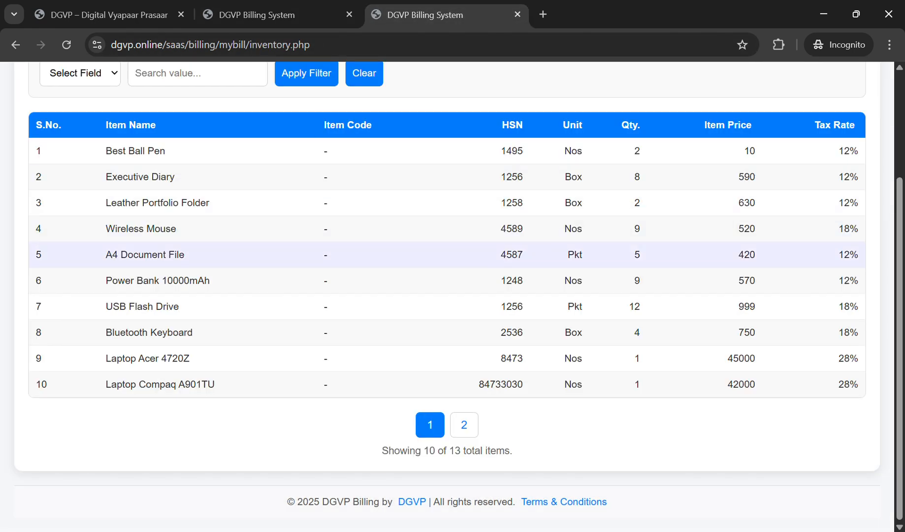
key(ctrl+shift+Tab)
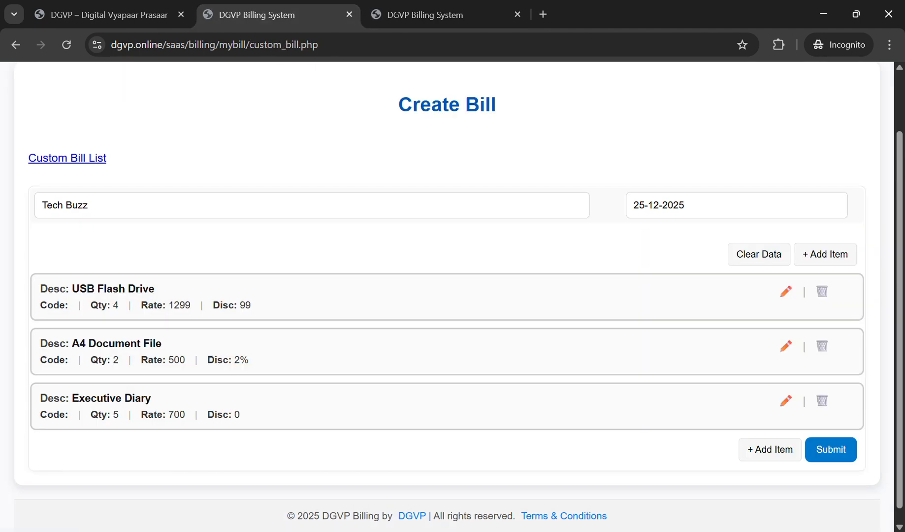
click(786, 345)
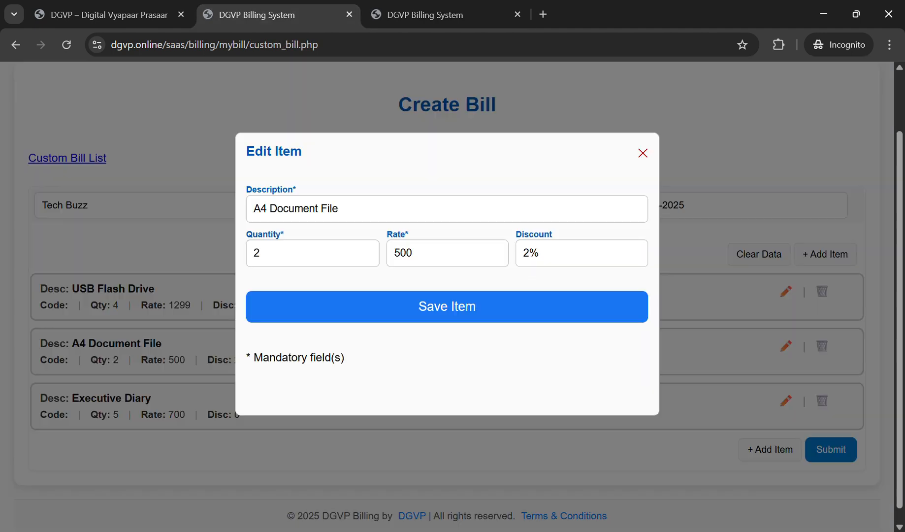
click(315, 253)
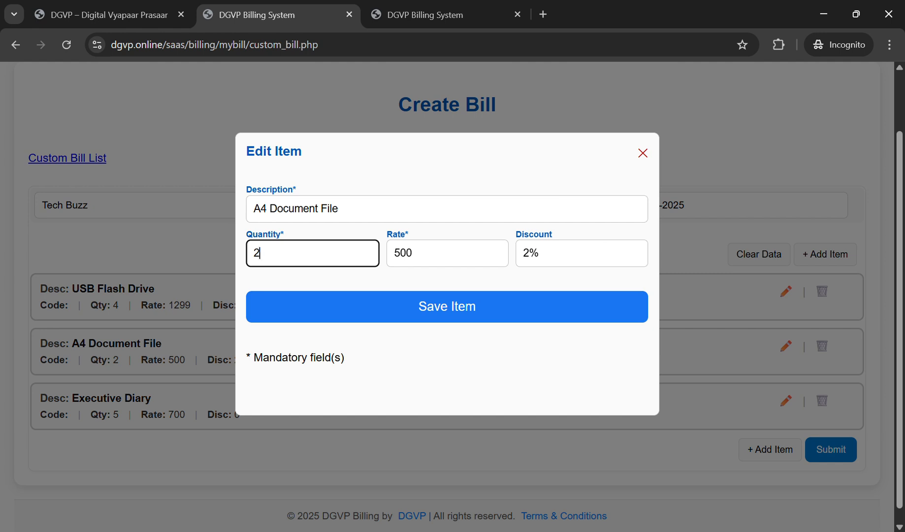
key(BackSpace)
text(5)
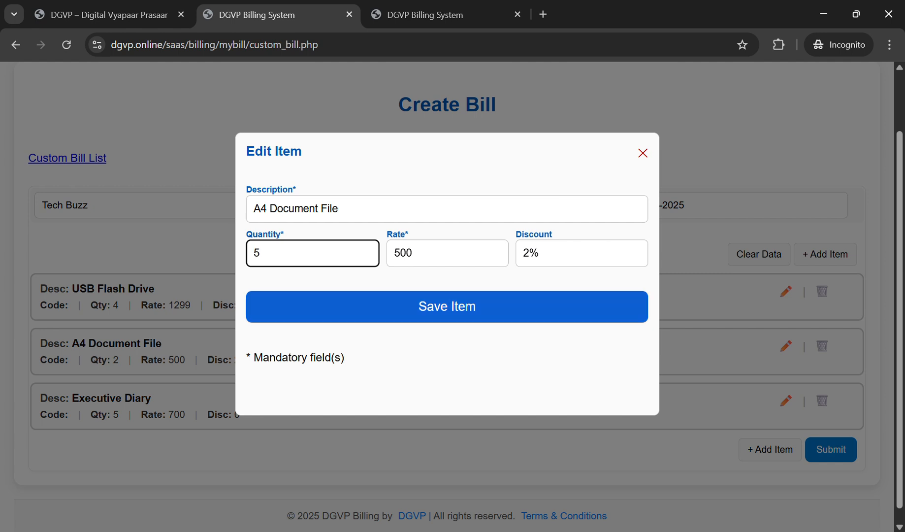
click(446, 306)
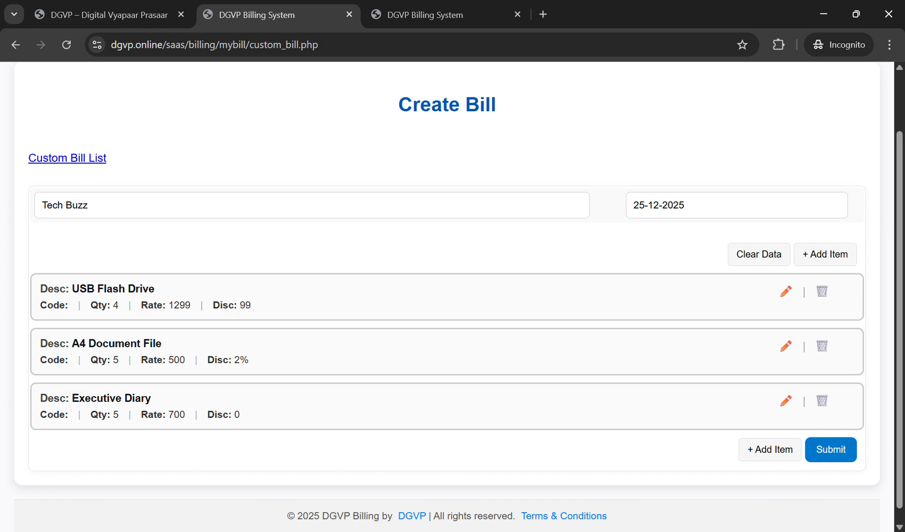
Step: Set the Executive Diary item's quantity to 3 and submit the Tech Buzz bill
click(786, 400)
double_click(257, 253)
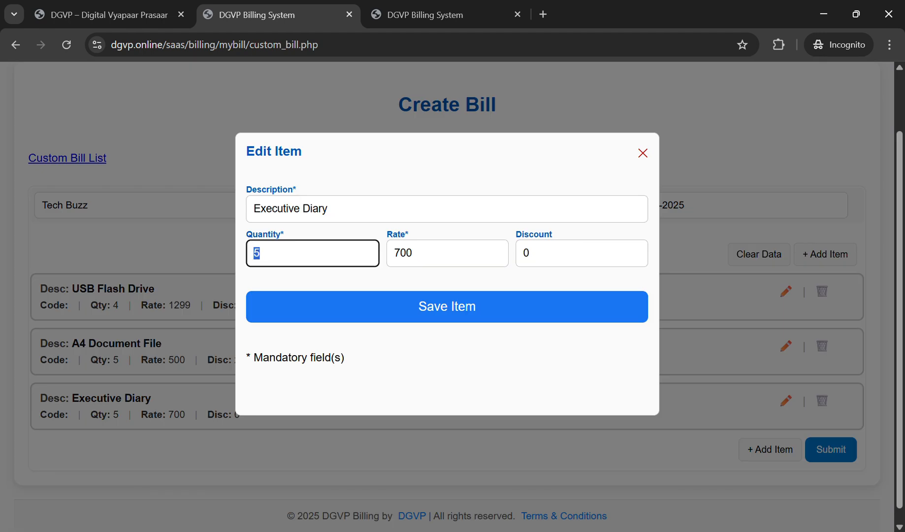
text(3)
click(447, 306)
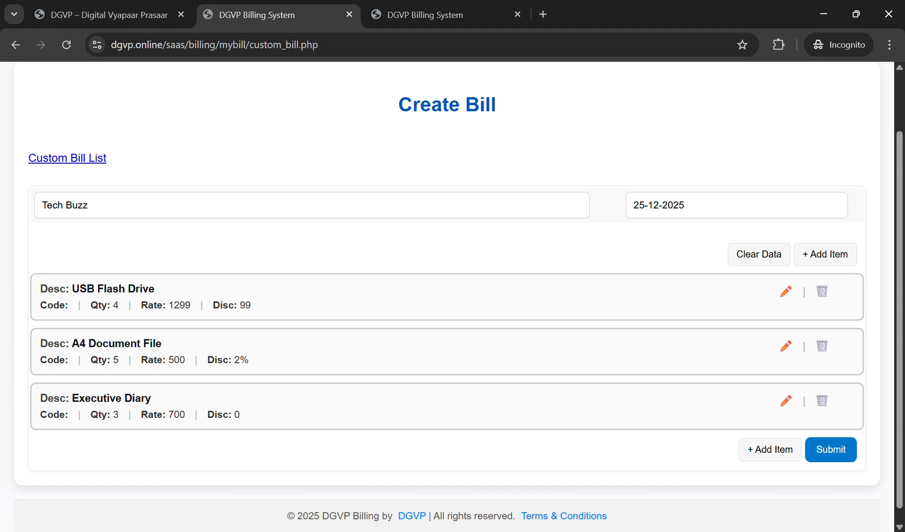
key(Return)
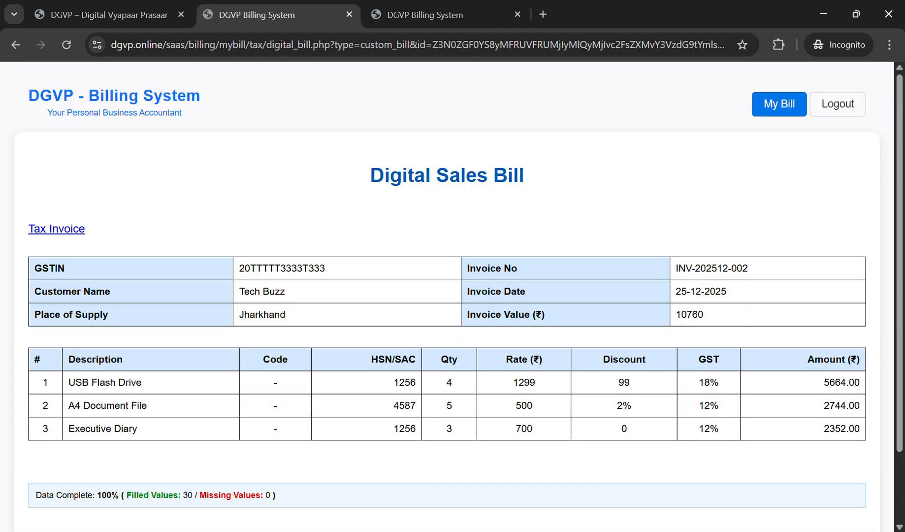
Step: Review the Digital Sales Bill's customer, invoice number, date and value, and its items' HSN codes and quantities
drag(244, 291, 285, 314)
drag(706, 268, 747, 268)
drag(674, 291, 727, 291)
drag(675, 314, 704, 314)
double_click(404, 382)
drag(393, 405, 400, 405)
scroll(453, 296, down, 3)
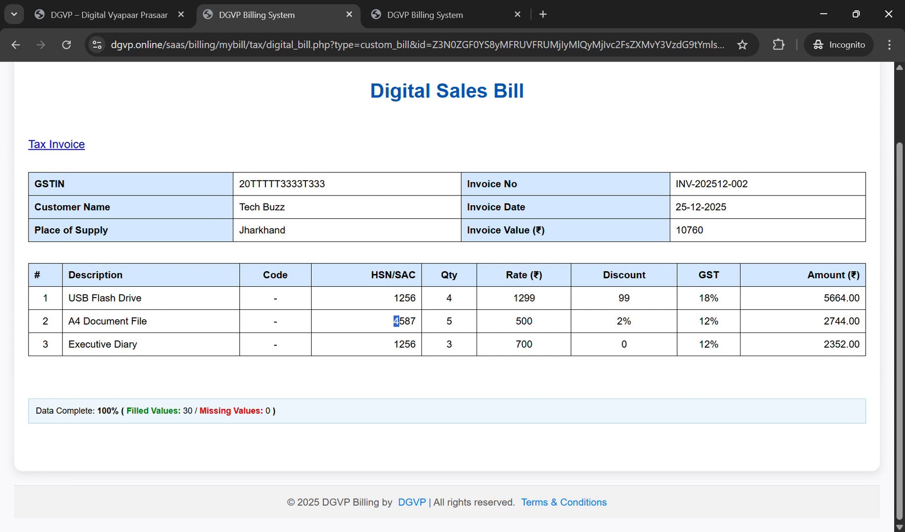
drag(446, 321, 452, 321)
Step: Open the bill's Tax Invoice and compare it with the Digital Sales Bill, checking the USB Flash Drive discount
scroll(452, 296, up, 2)
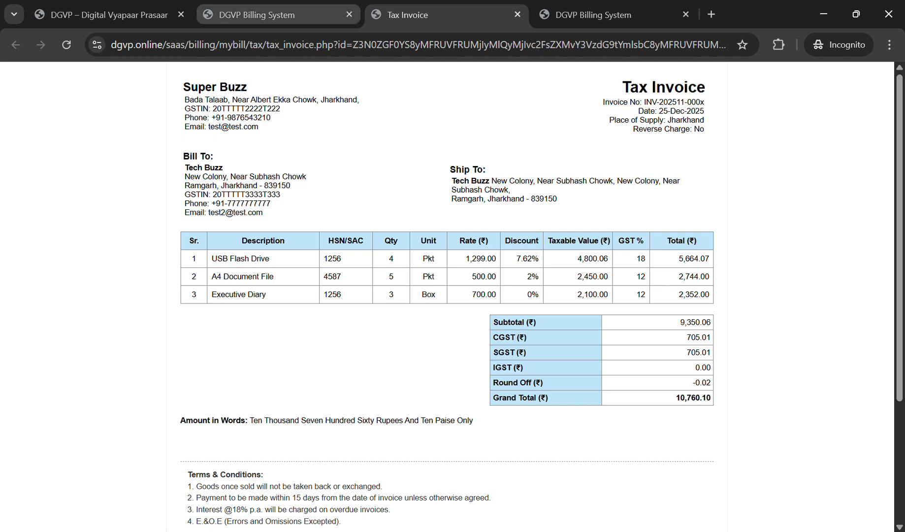
click(256, 15)
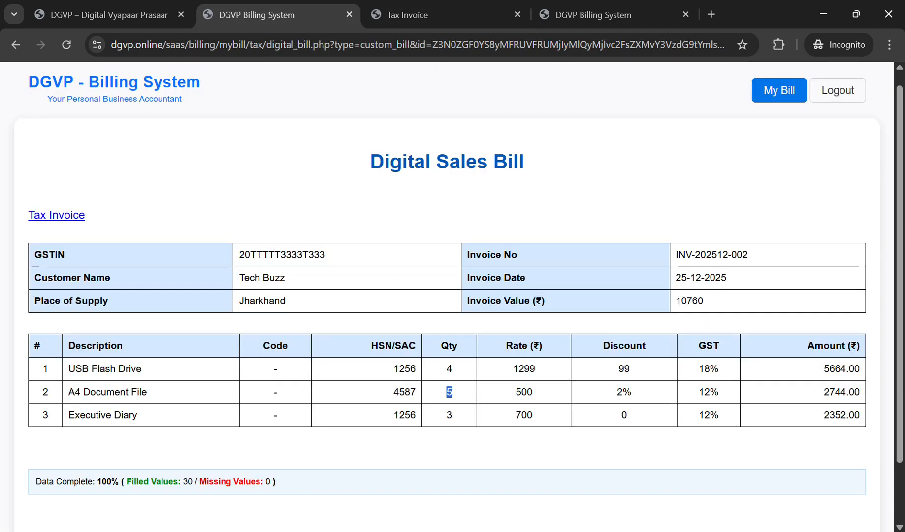
click(408, 15)
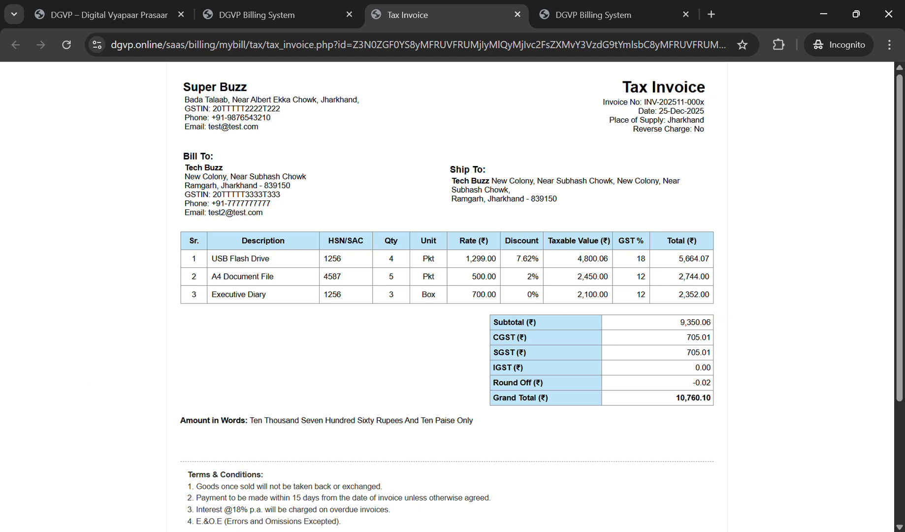
key(ctrl+shift+Tab)
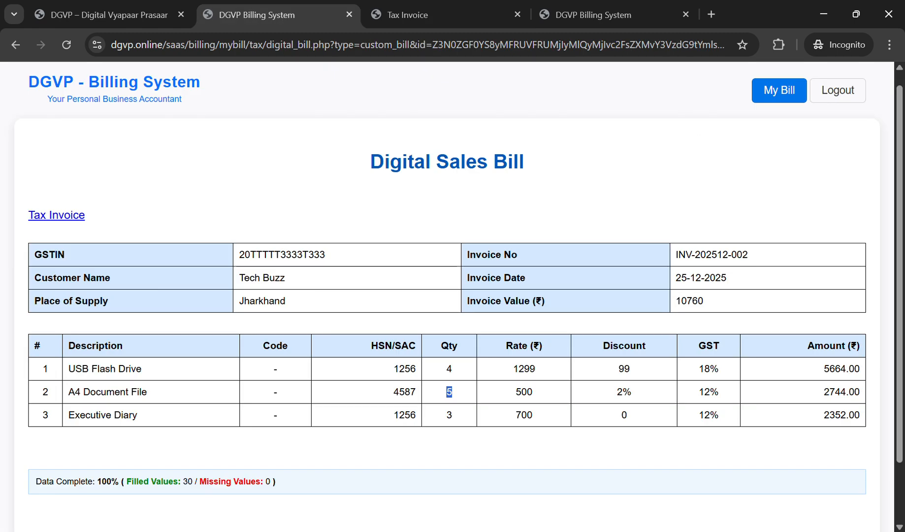
double_click(624, 369)
click(408, 15)
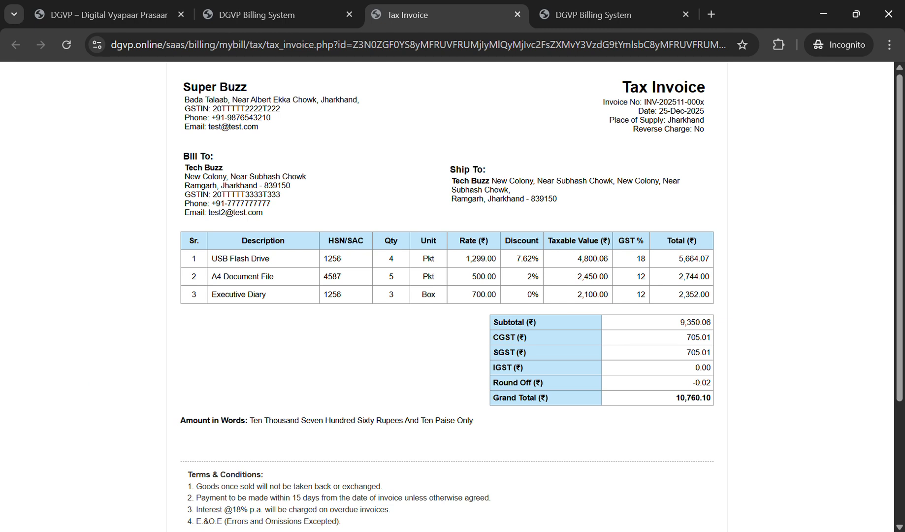
Step: Examine the USB Flash Drive discount percentage and Grand Total decimals on the Tax Invoice against the Digital Sales Bill's discount amount
drag(516, 258, 540, 258)
click(540, 259)
drag(516, 259, 534, 259)
click(535, 259)
drag(702, 397, 710, 397)
key(ctrl+shift+Tab)
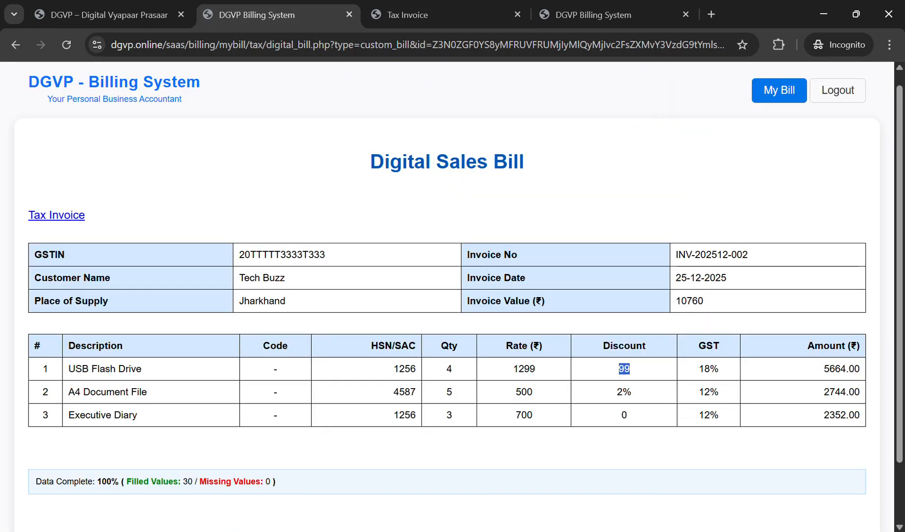
drag(619, 368, 631, 369)
key(ctrl+Tab)
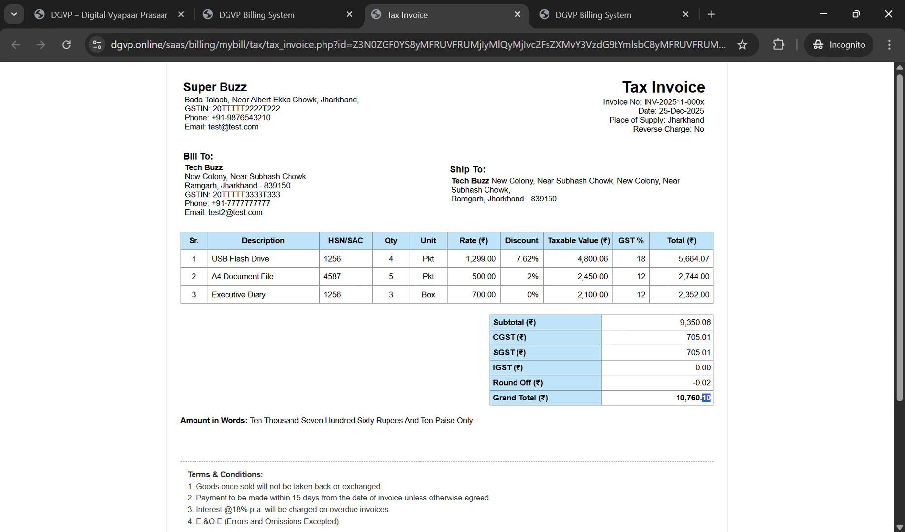
key(ctrl+shift+Tab)
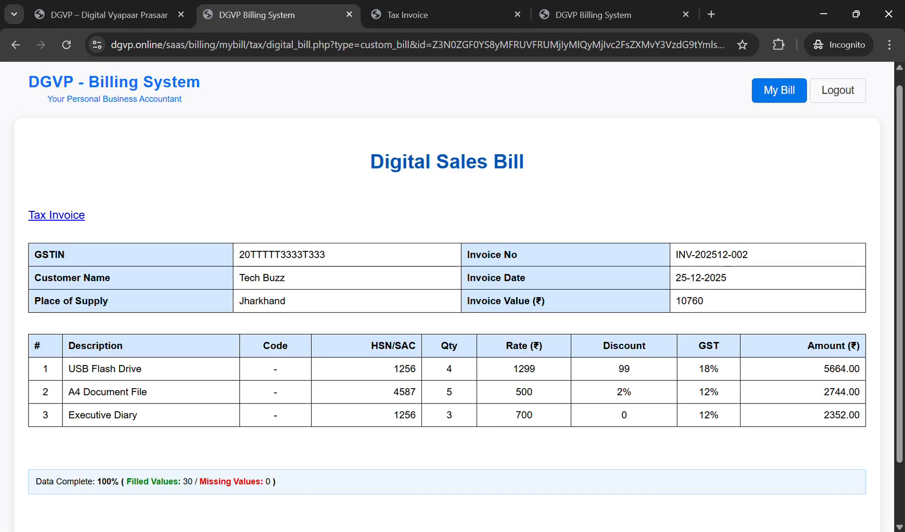
key(ctrl+Tab)
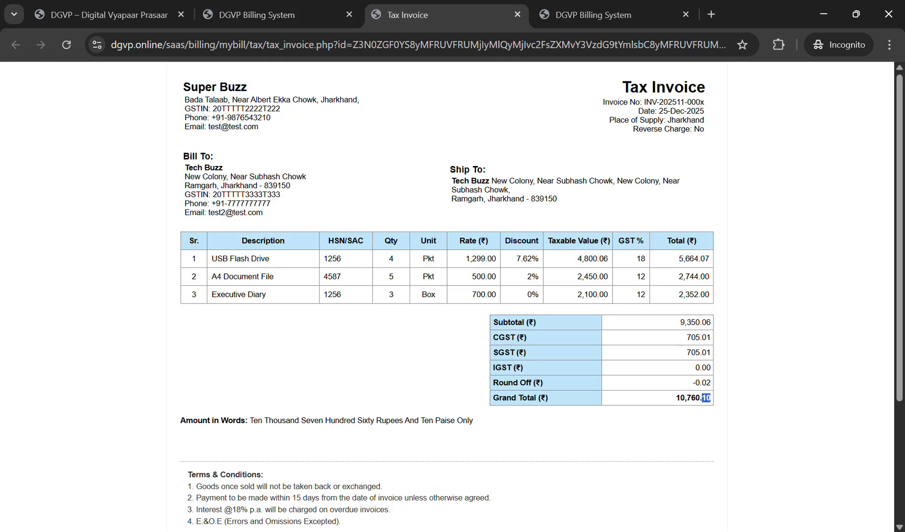
Step: Recheck the Tax Invoice's USB Flash Drive discount, rate and Grand Total, and consult the Inventory Stock list and Digital Sales Bill
drag(516, 258, 539, 258)
drag(702, 397, 706, 398)
drag(465, 258, 496, 259)
click(496, 258)
key(ctrl+Tab)
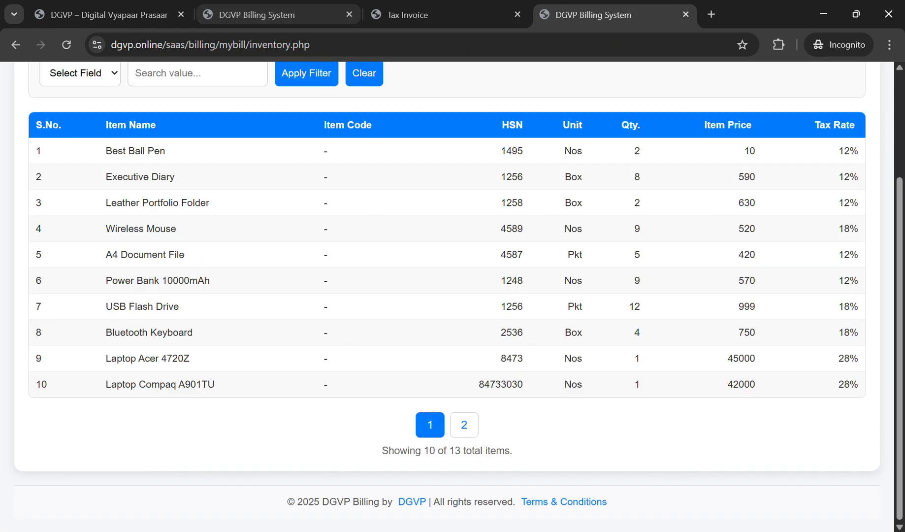
click(274, 14)
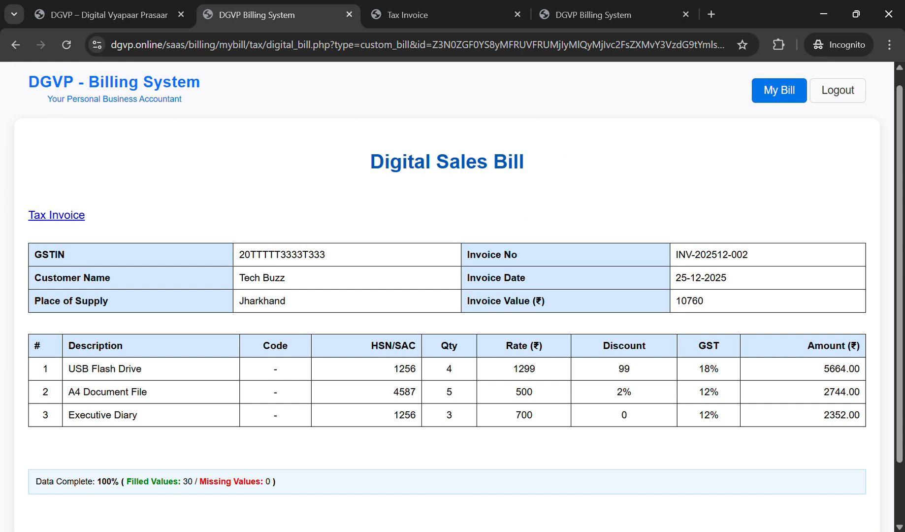
key(ctrl+Tab)
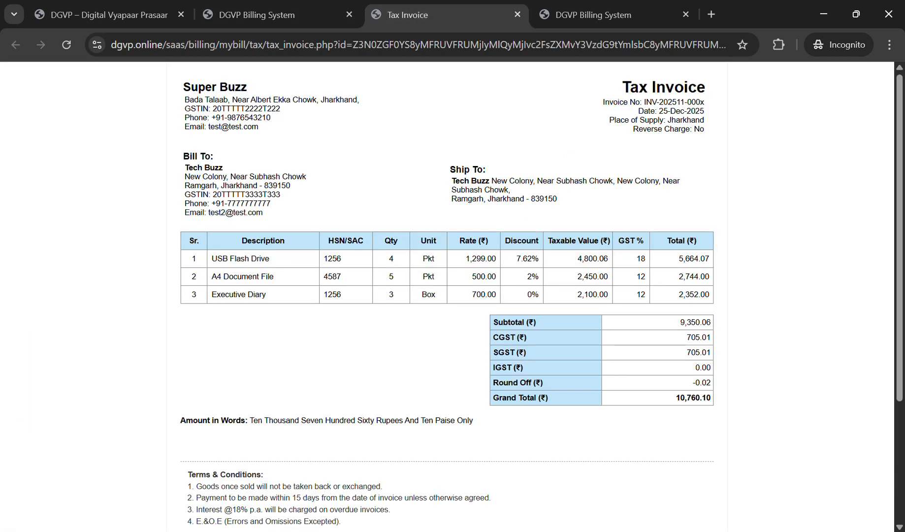
Step: Read the Tax Invoice through to its signature area and examine the Subtotal, CGST and Grand Total in the totals table
scroll(447, 295, down, 3)
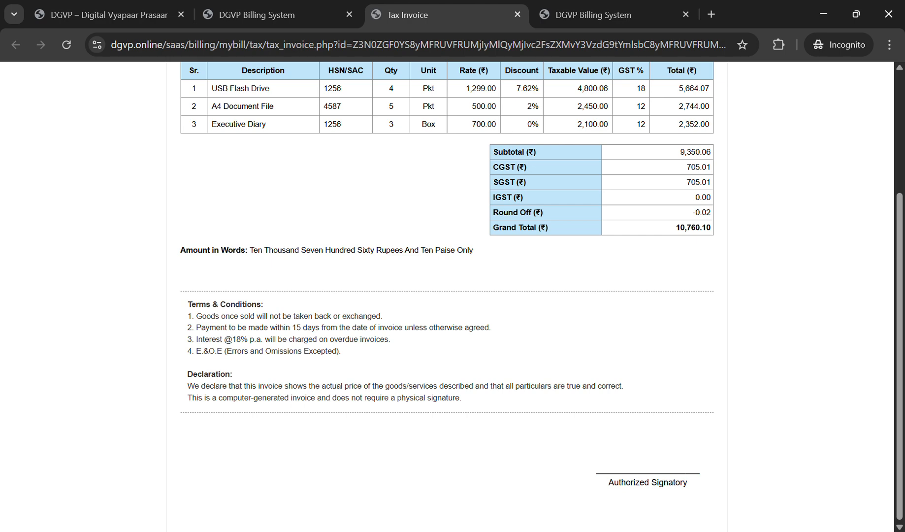
scroll(447, 296, up, 3)
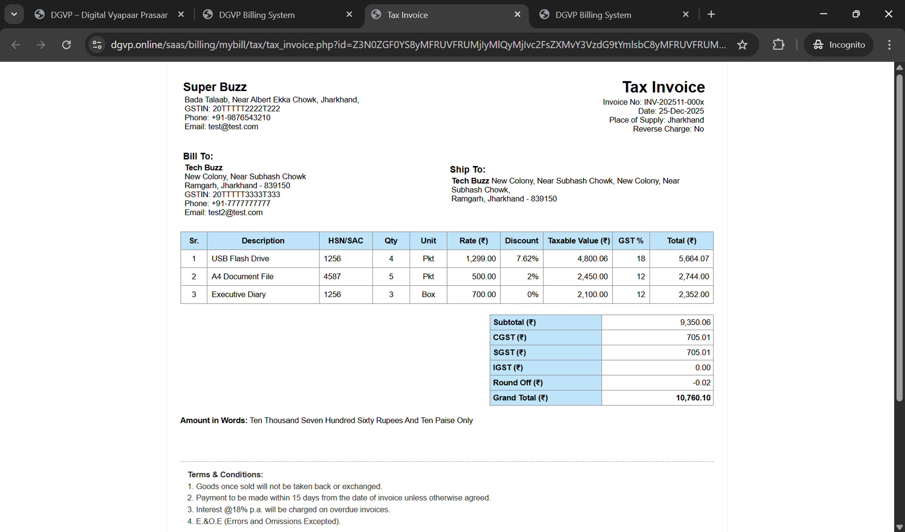
drag(679, 322, 711, 322)
drag(686, 337, 703, 338)
click(702, 338)
drag(676, 397, 695, 397)
drag(493, 322, 706, 397)
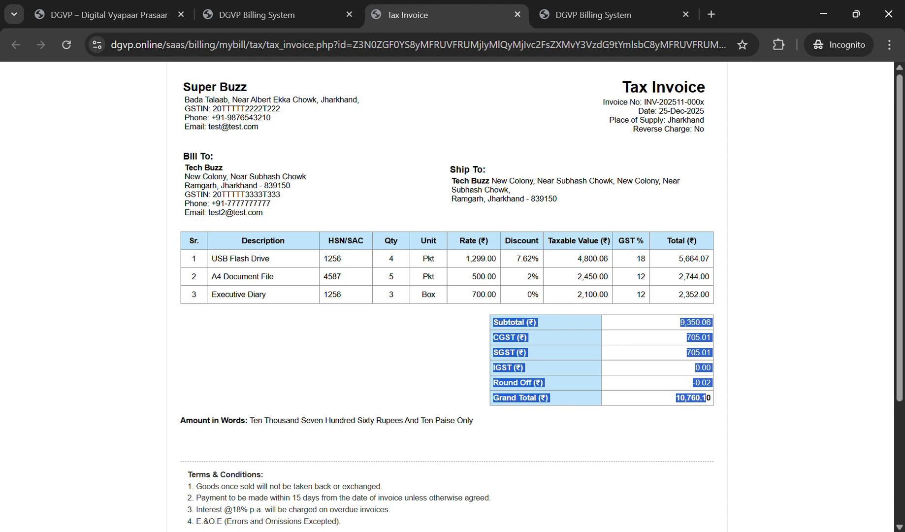
Step: Examine the CGST and SGST amounts in the Tax Invoice's totals table, and close the invoice
click(706, 397)
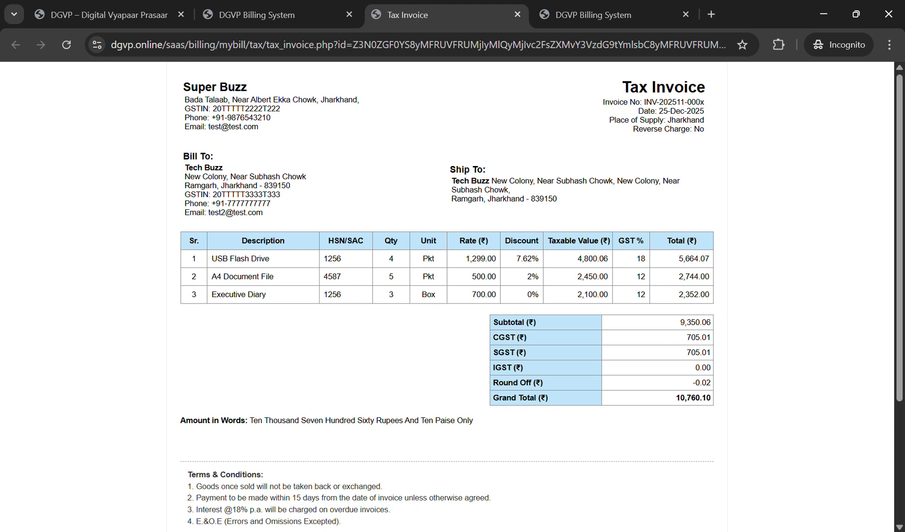
drag(687, 337, 711, 352)
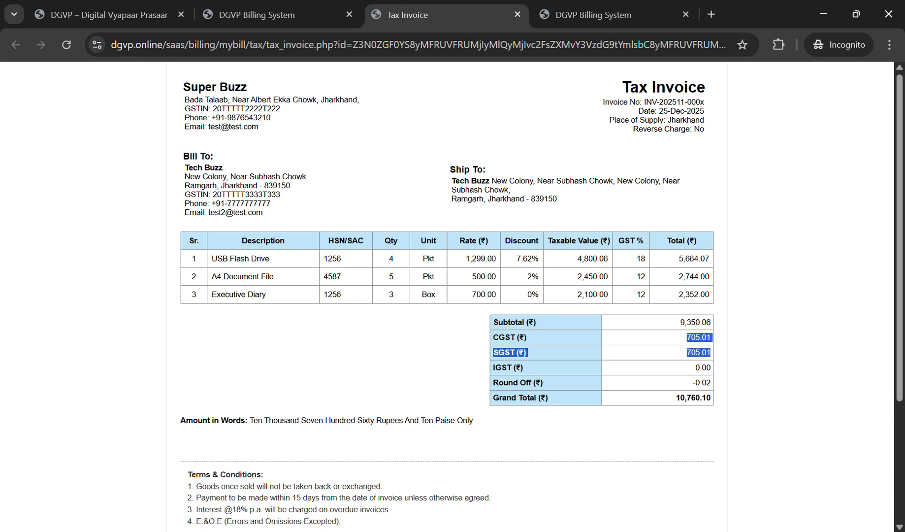
drag(687, 337, 701, 352)
click(517, 15)
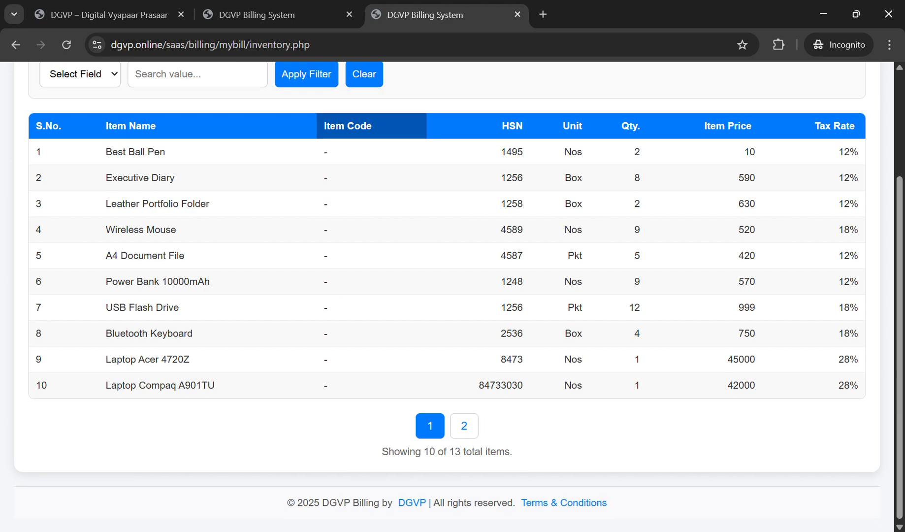
Step: Refresh the Inventory Stock list and check the quantities of A4 Document File, USB Flash Drive and Executive Diary
scroll(447, 296, up, 3)
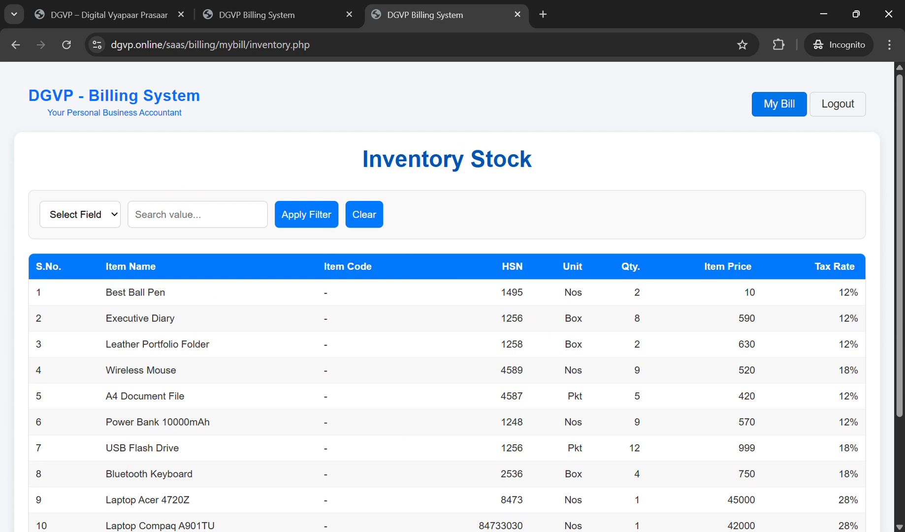
scroll(443, 254, down, 3)
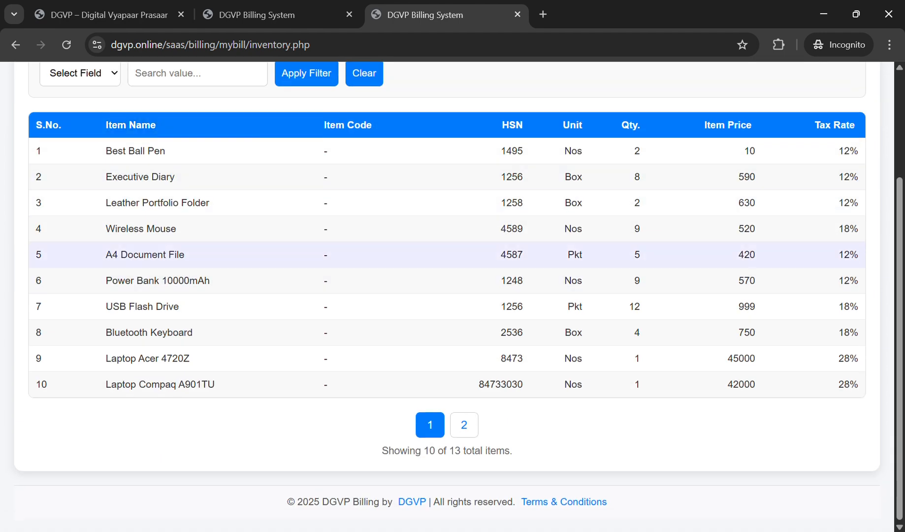
drag(105, 254, 640, 254)
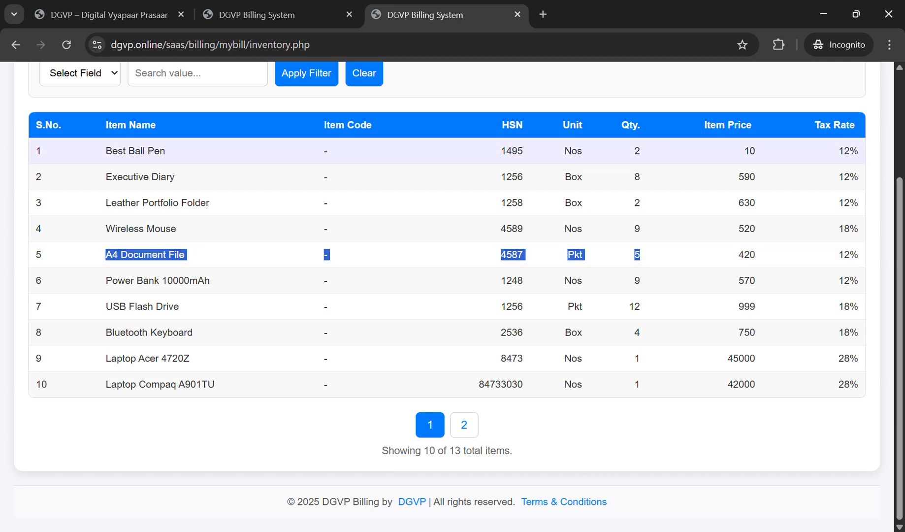
click(66, 45)
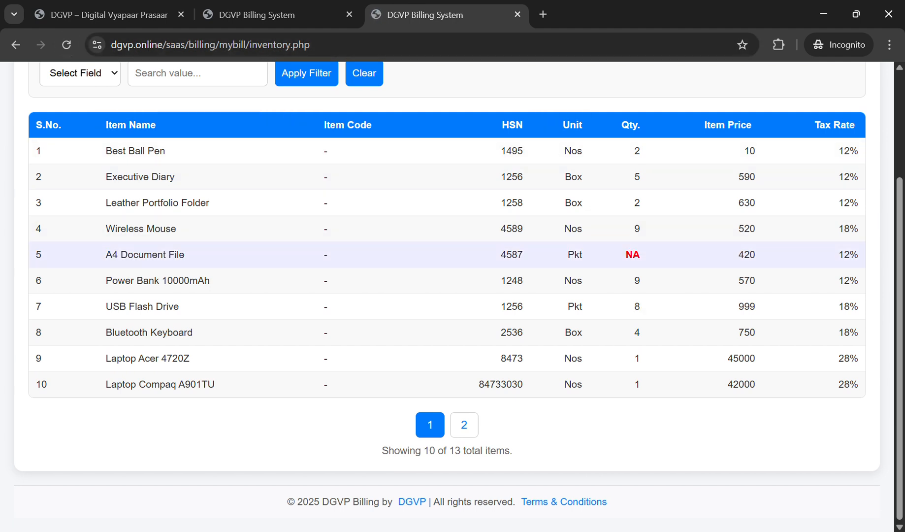
double_click(632, 255)
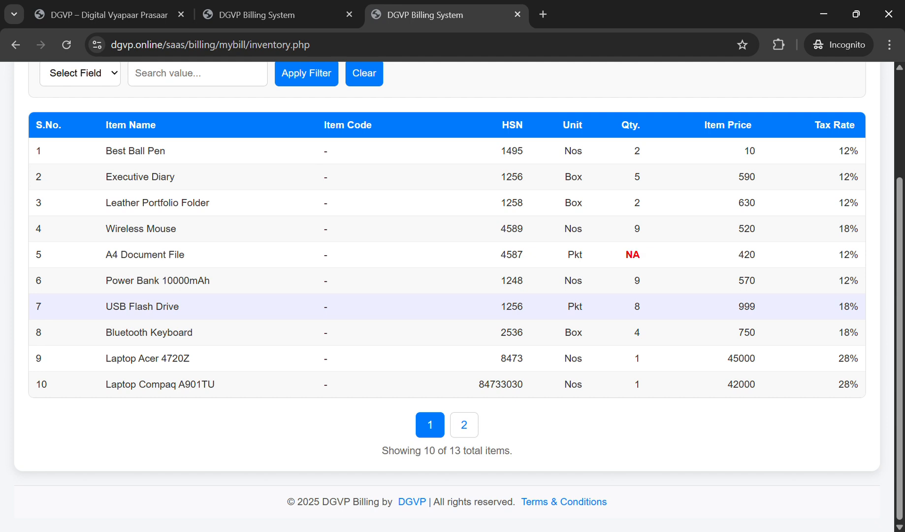
double_click(637, 306)
click(636, 301)
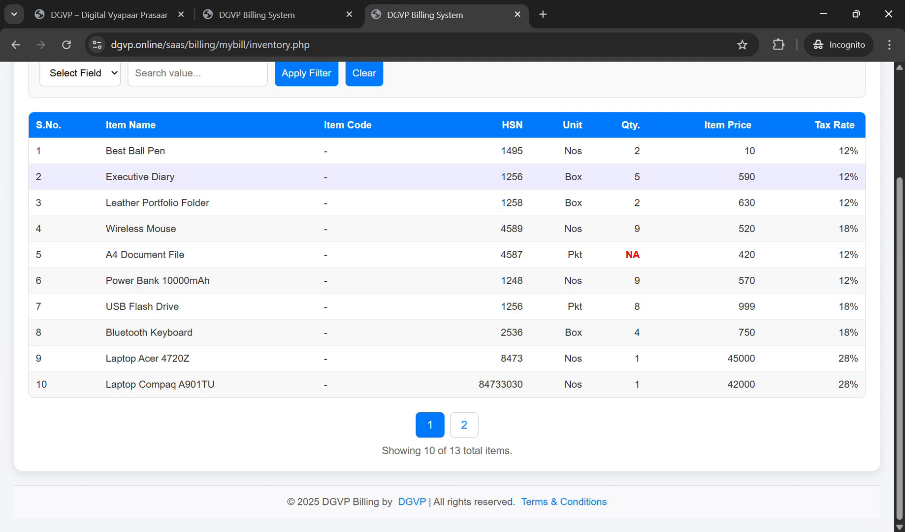
double_click(636, 177)
click(637, 176)
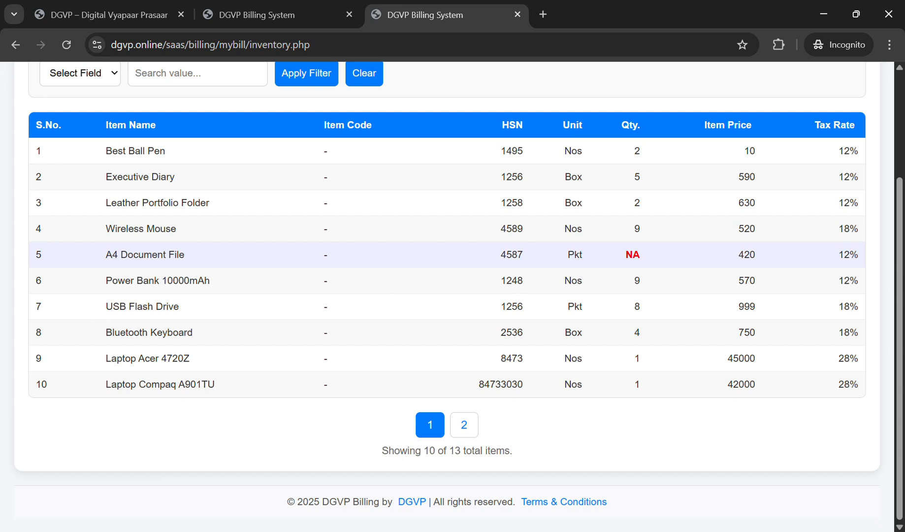
Step: Compare the Executive Diary quantity on the Digital Sales Bill with its remaining quantity in the Inventory Stock list
click(256, 15)
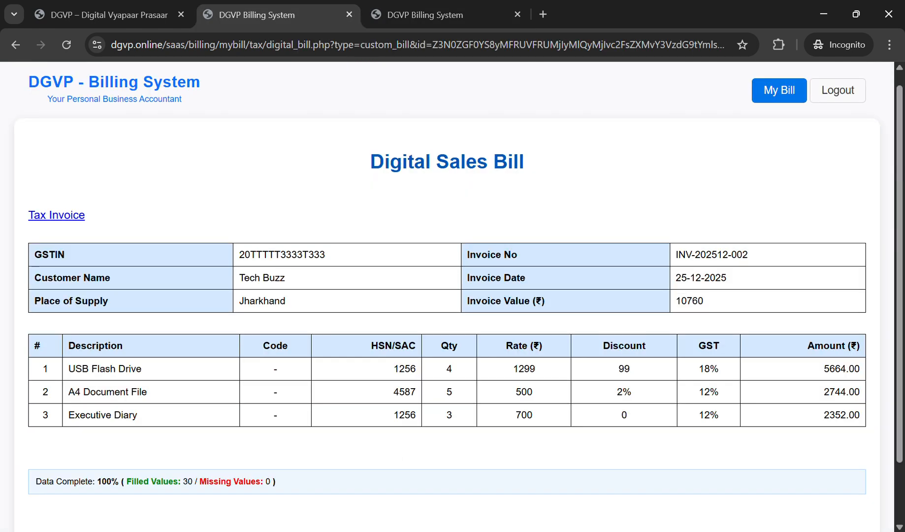
double_click(449, 415)
click(443, 14)
double_click(637, 177)
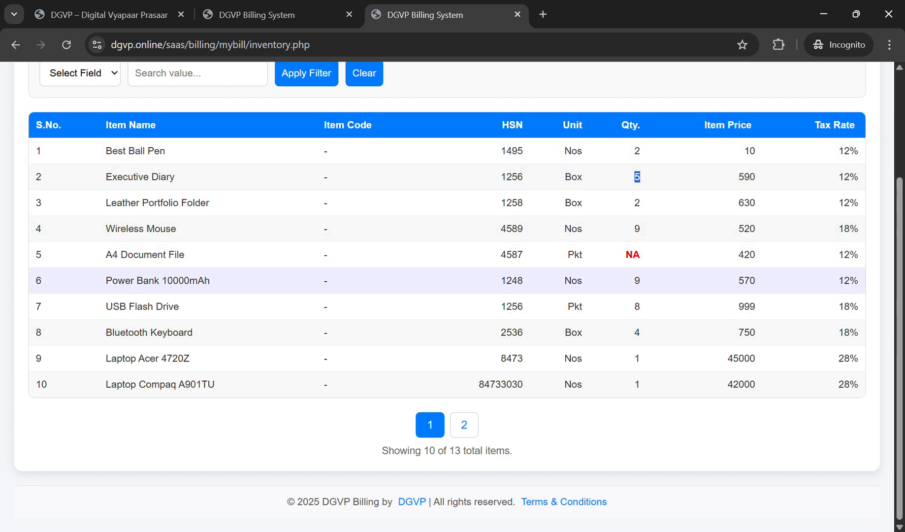
click(276, 14)
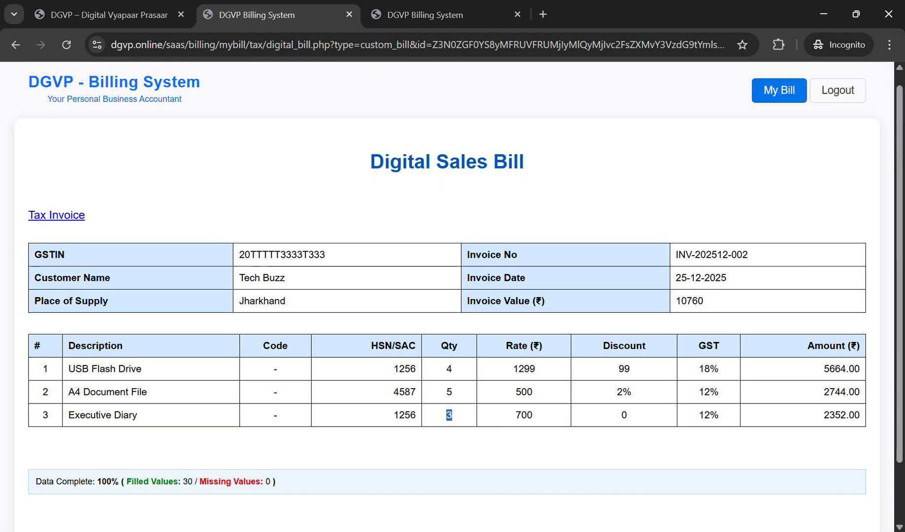
click(109, 15)
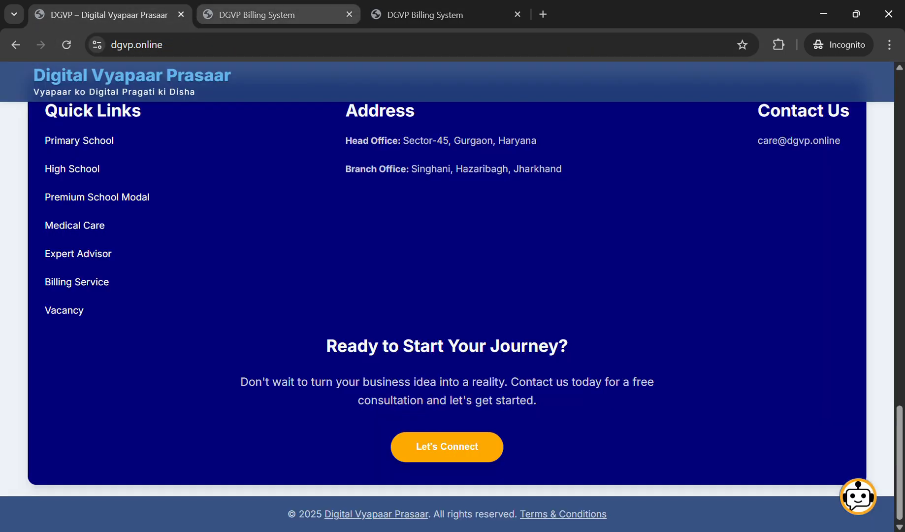
click(276, 14)
Step: Go back to the bill form, open the Custom Bill List and review the saved bill's Digital Sales Bill
click(15, 45)
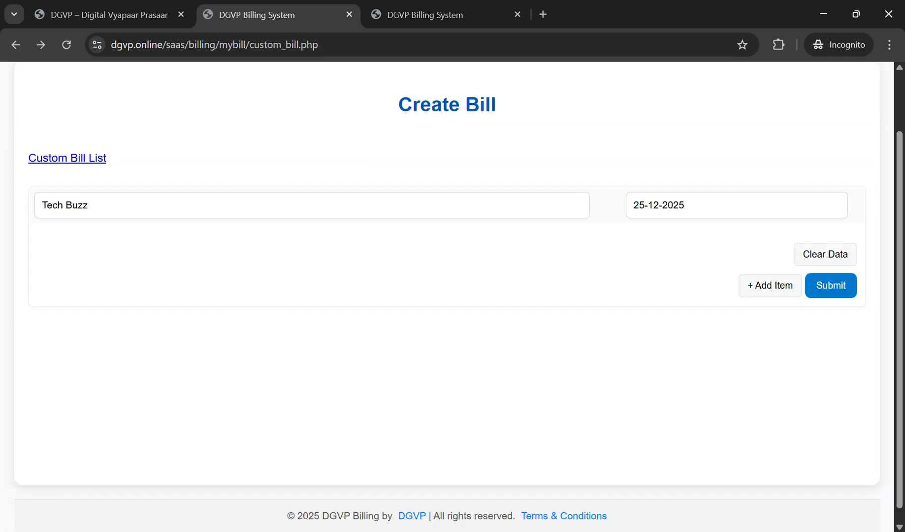
scroll(447, 295, up, 2)
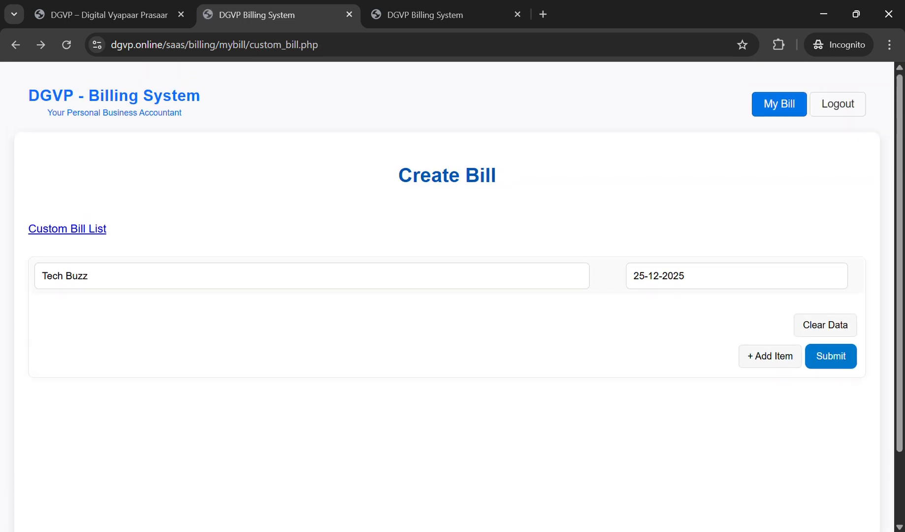
click(67, 228)
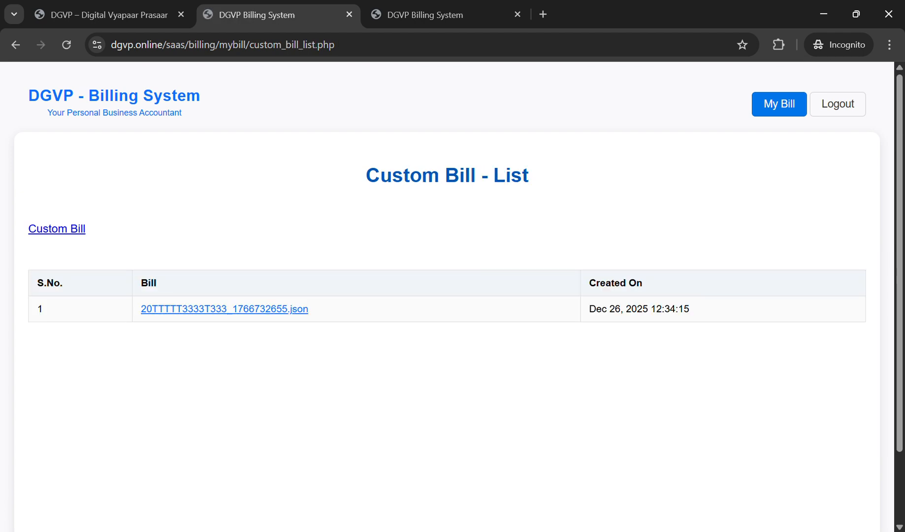
click(224, 308)
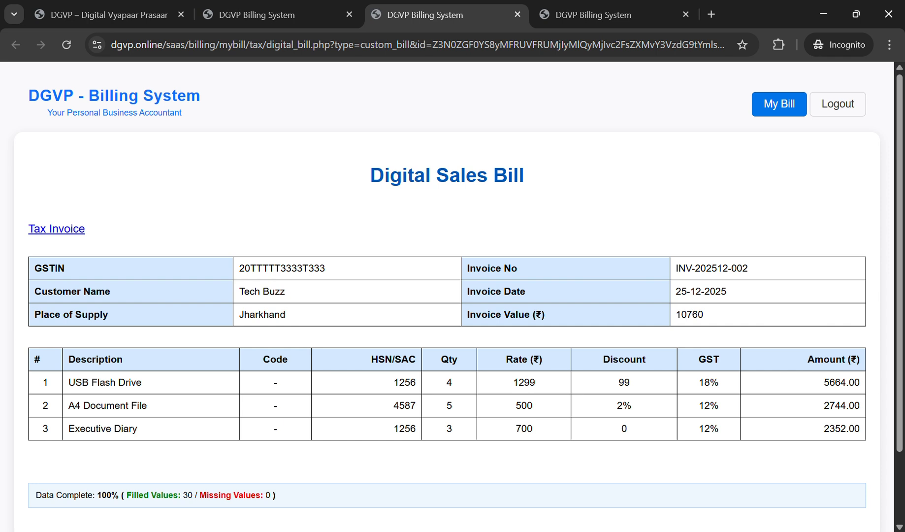
click(517, 14)
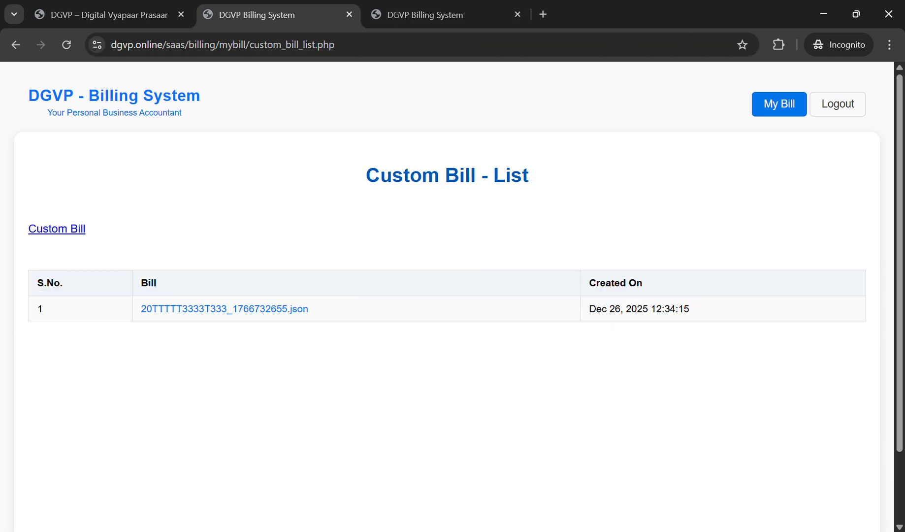
click(224, 309)
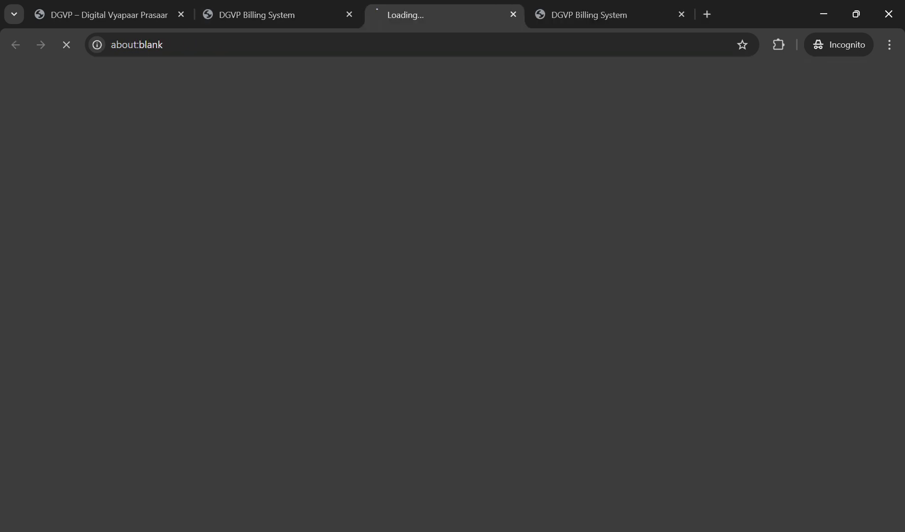
scroll(452, 295, down, 2)
scroll(452, 295, up, 2)
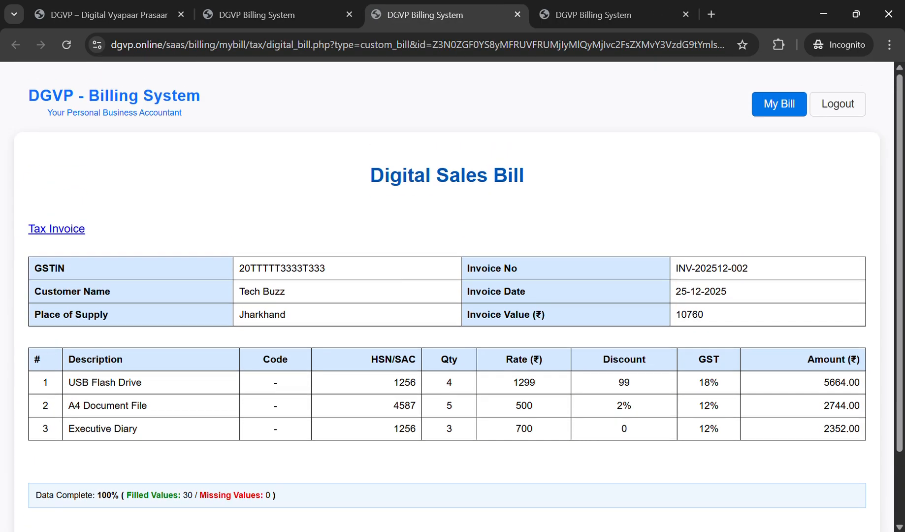
click(517, 15)
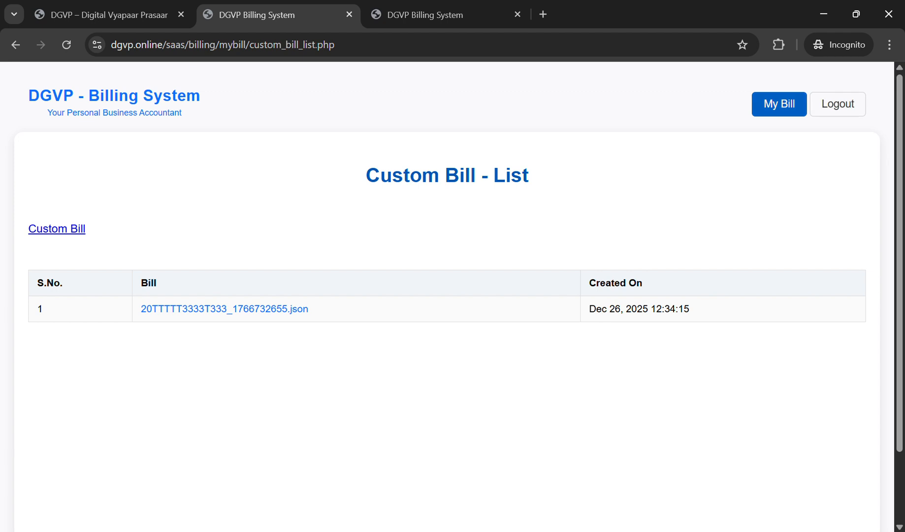
Step: Recheck the A4 Document File quantity in inventory, and start a new custom bill for buyer Tech Buzz dated 26-12-2025
click(423, 14)
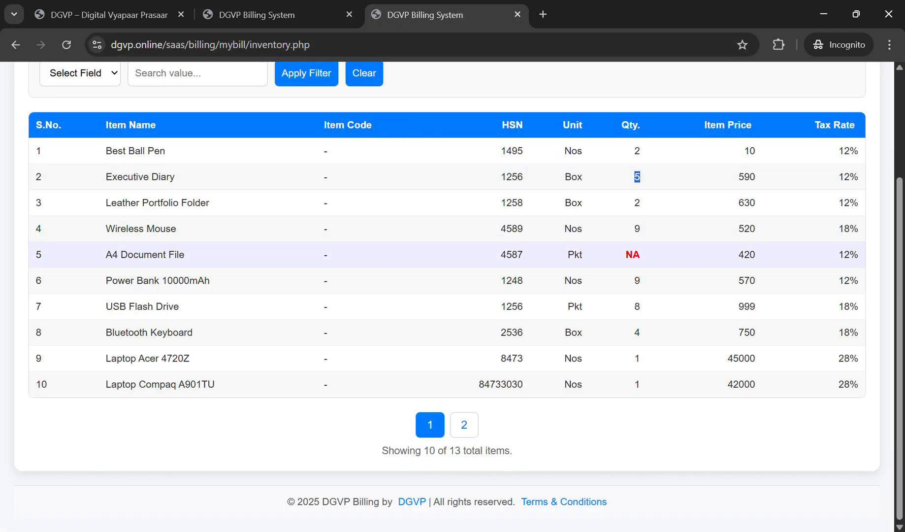
double_click(632, 254)
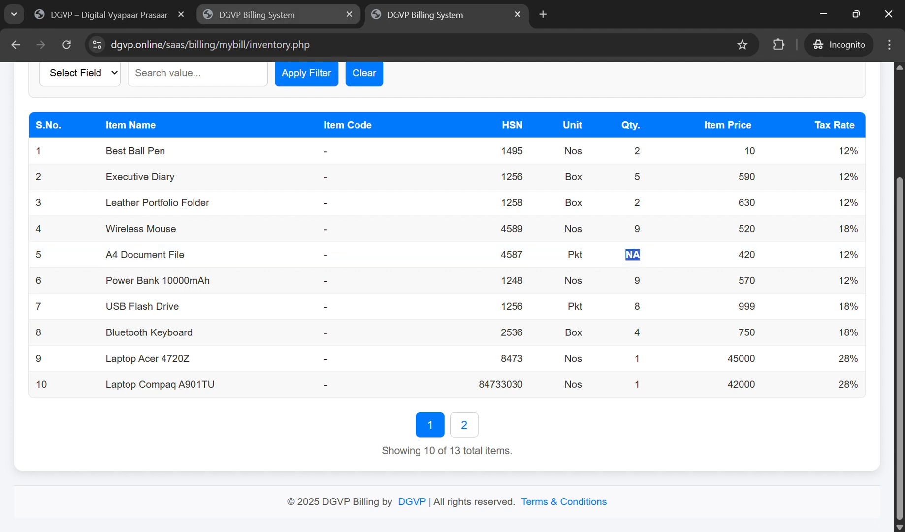
click(278, 15)
click(56, 228)
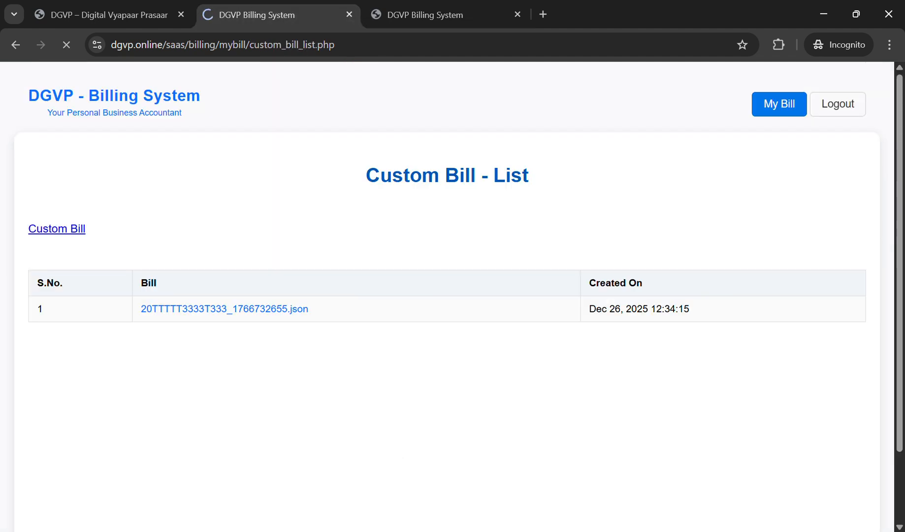
click(45, 275)
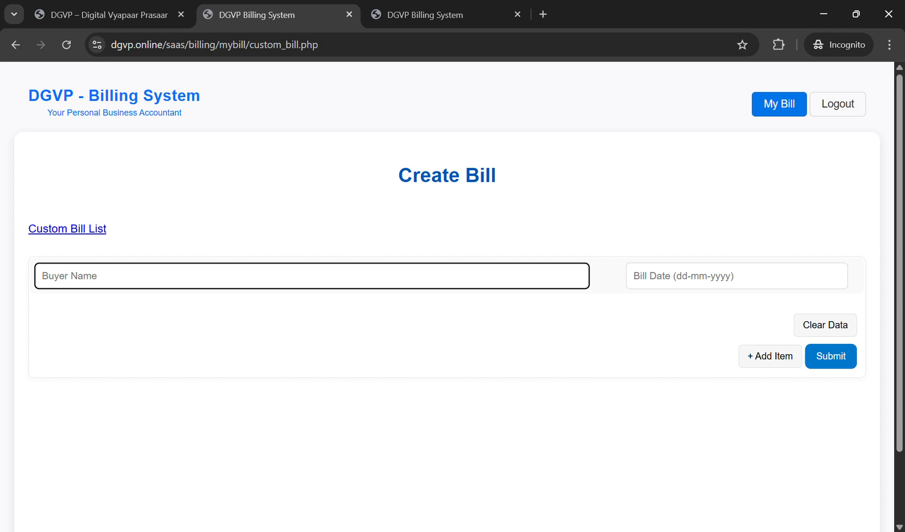
text(t)
click(109, 303)
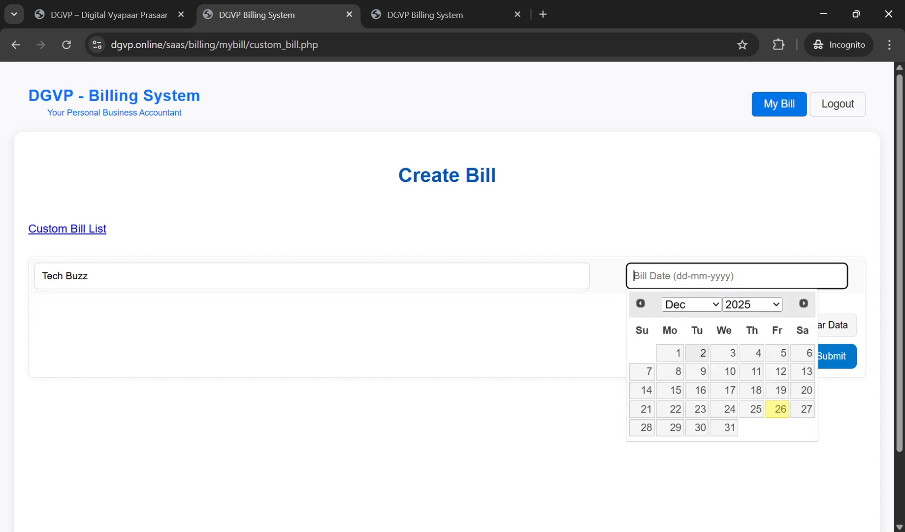
click(778, 409)
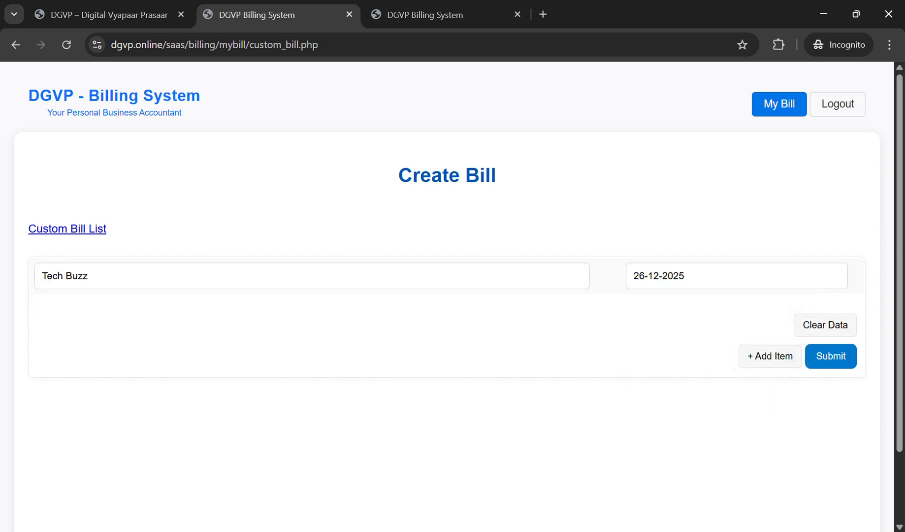
Step: Change the bill date to 01-12-2025 and back to 26-12-2025, and try to submit the bill without items
click(679, 276)
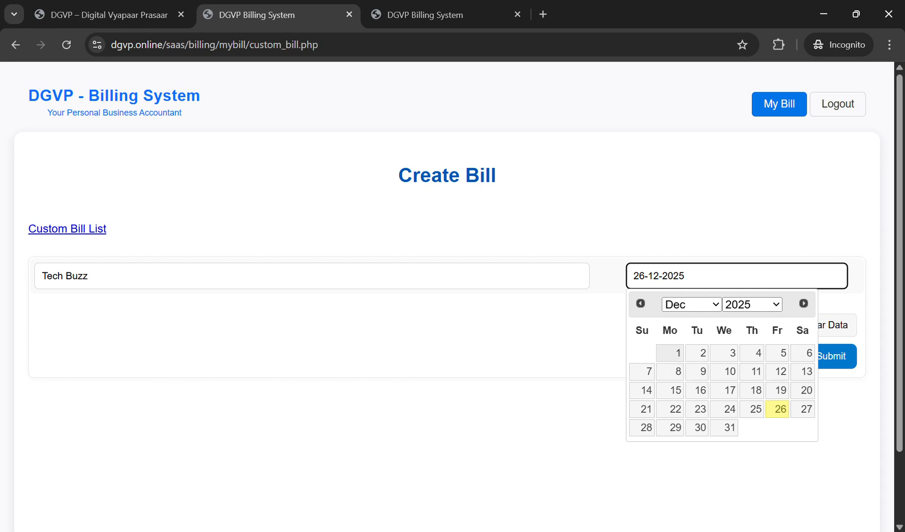
click(670, 353)
click(685, 276)
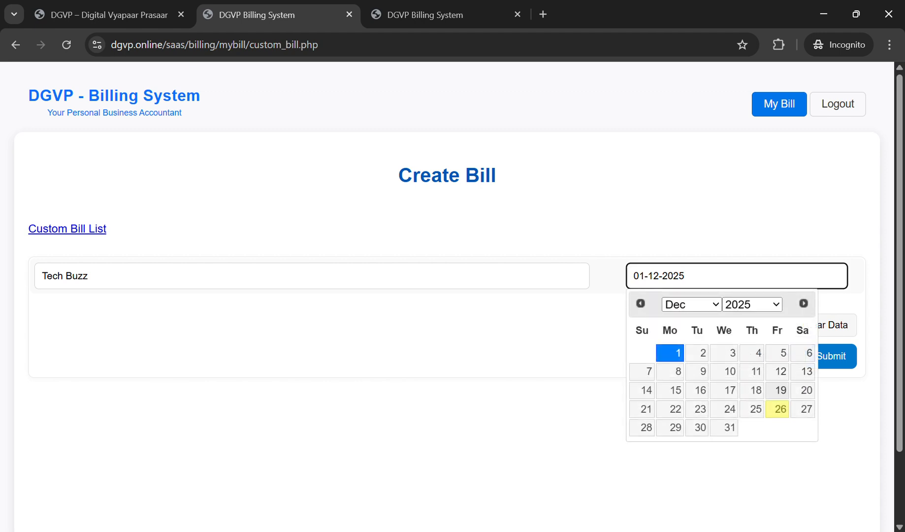
click(777, 408)
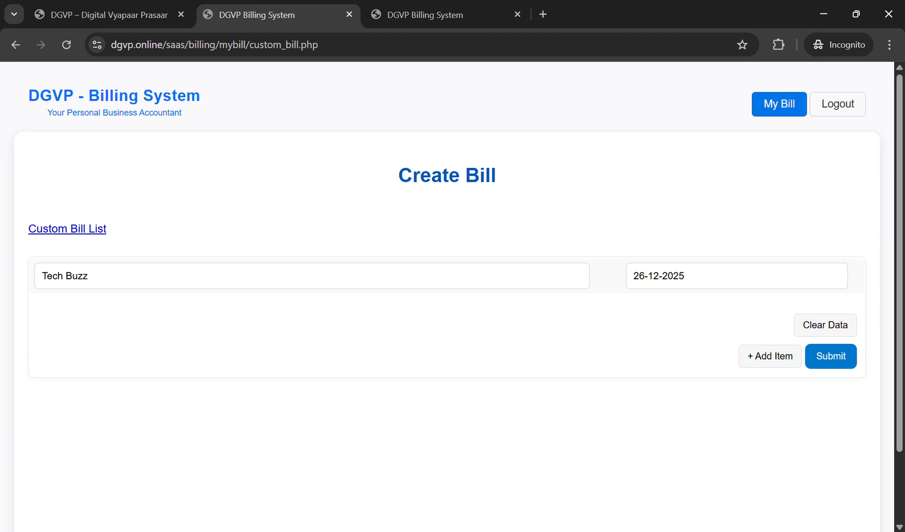
key(Return)
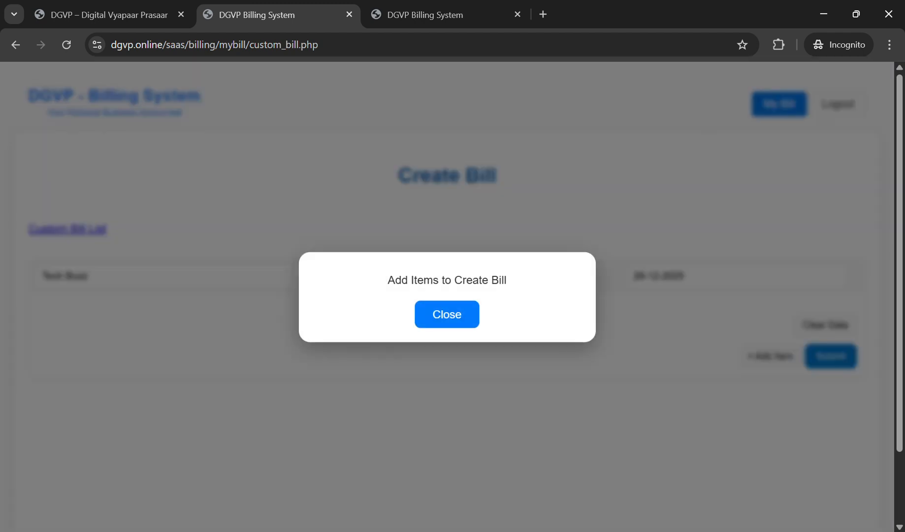
key(Return)
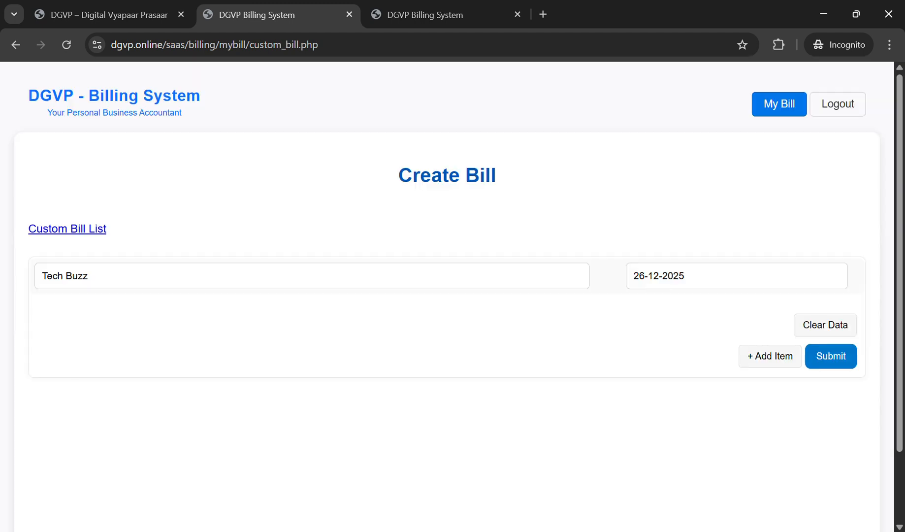
Step: Add A4 Document File to the bill with quantity 2 and rate 55, and try to submit the bill
click(770, 356)
click(254, 209)
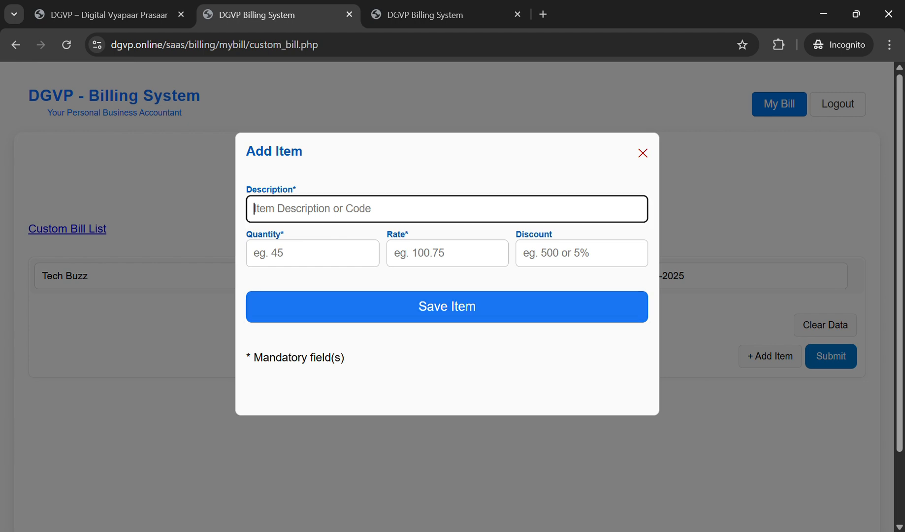
text(a4)
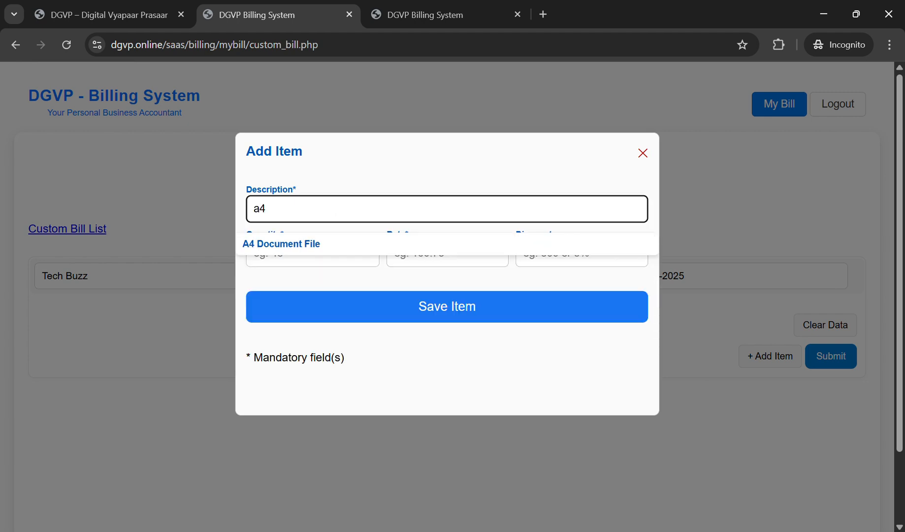
key(Down)
key(Return)
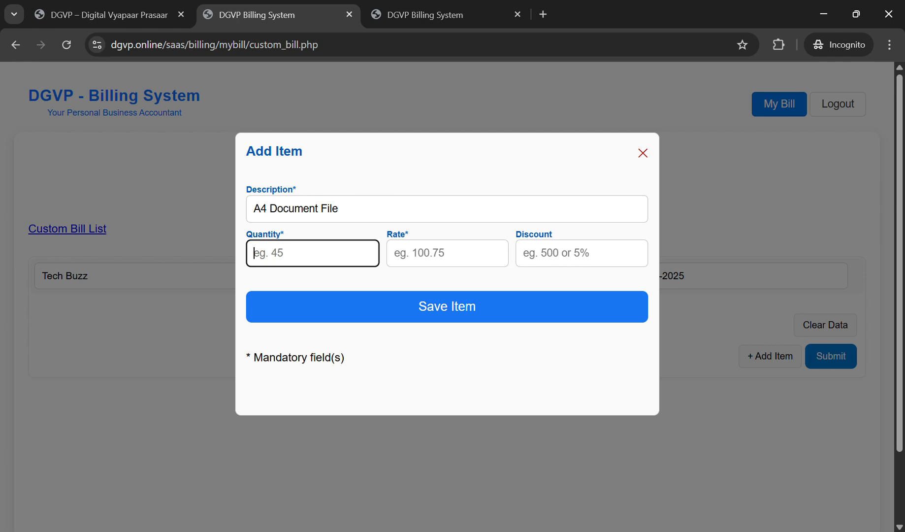
text(2)
click(447, 252)
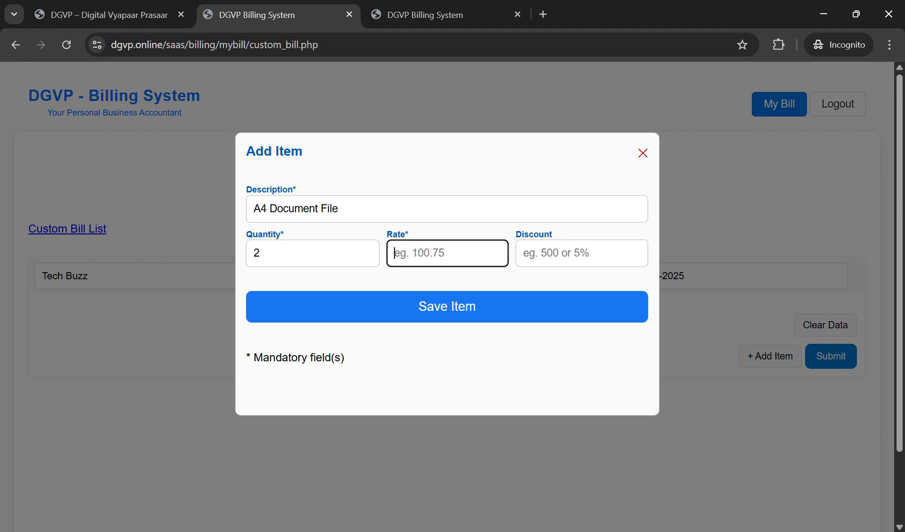
text(55)
key(Tab)
key(Return)
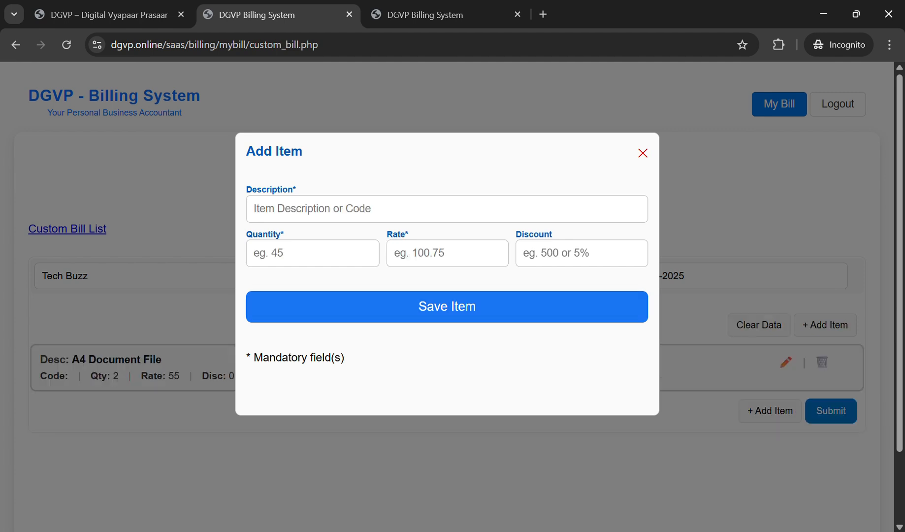
key(Return)
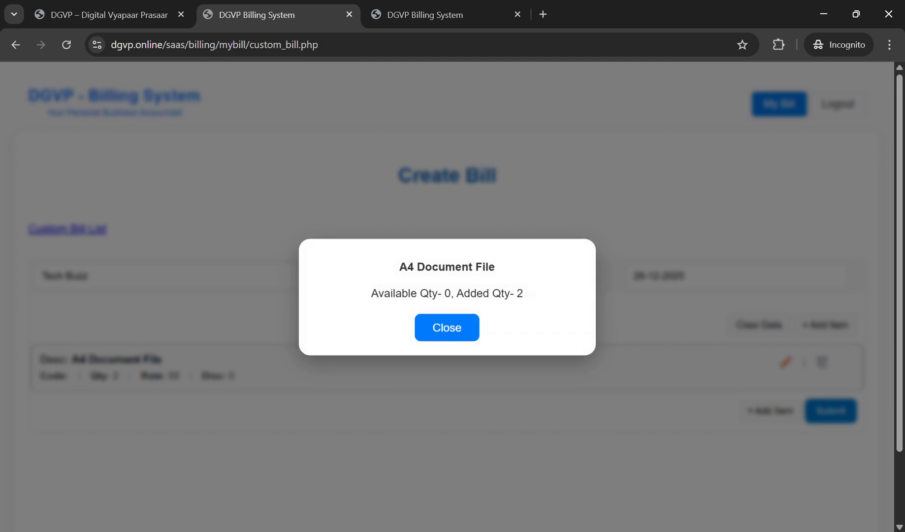
click(446, 328)
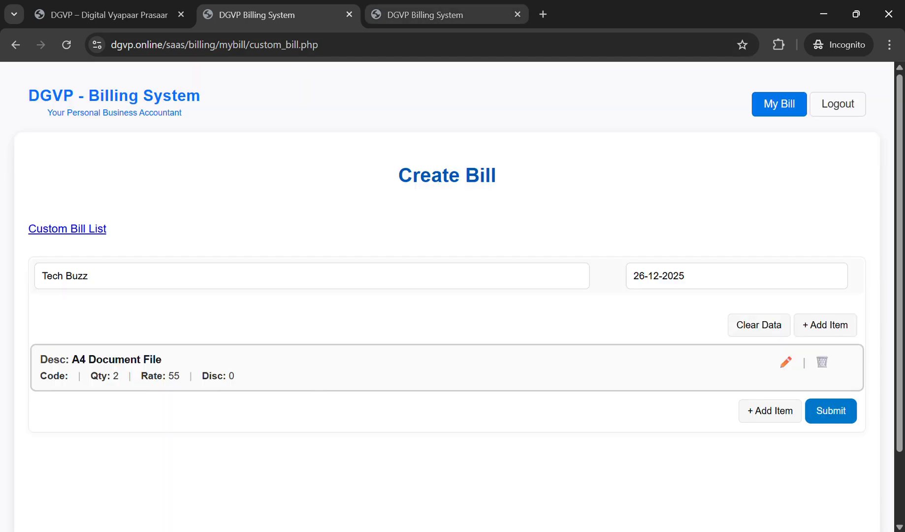
Step: Check the quantity and item price of A4 Document File in the Inventory Stock list
click(425, 15)
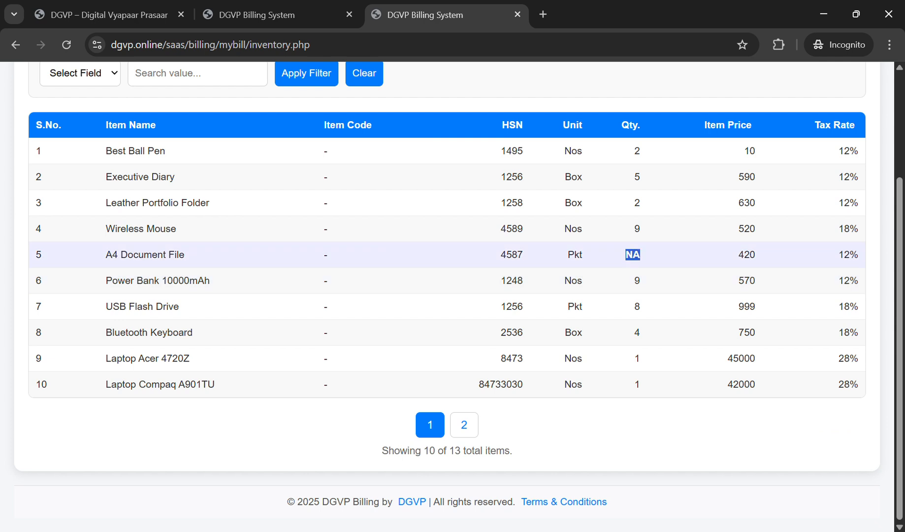
double_click(746, 254)
drag(625, 254, 640, 254)
scroll(447, 295, up, 3)
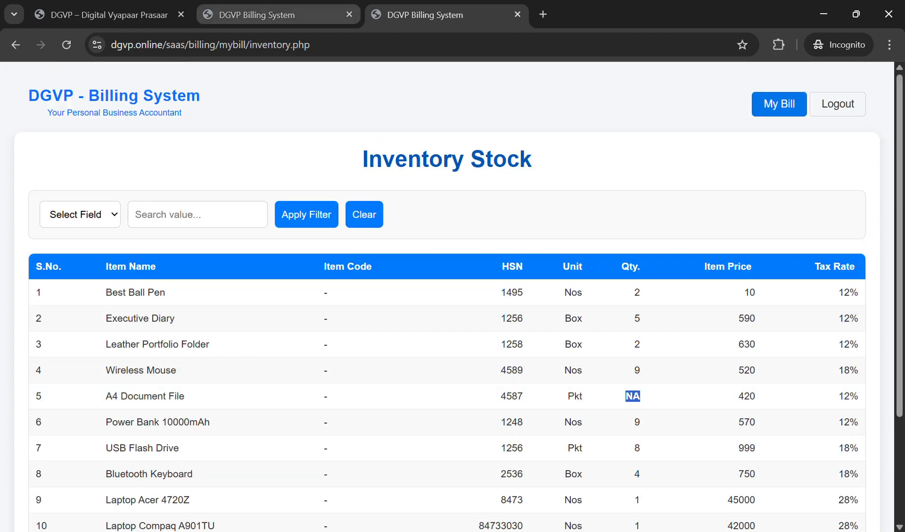
Step: Leave the custom bill form, show the completed sales bills and preview the bill_book.jpg image
click(266, 14)
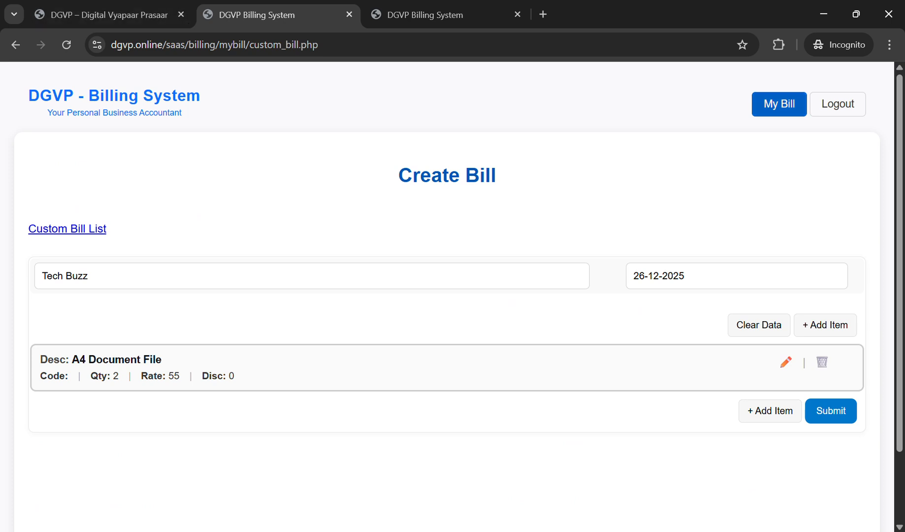
click(779, 104)
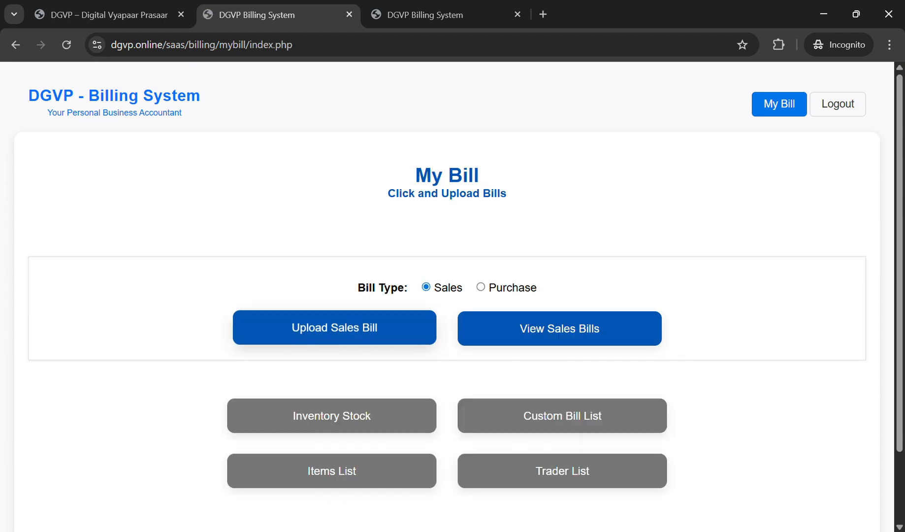
click(559, 328)
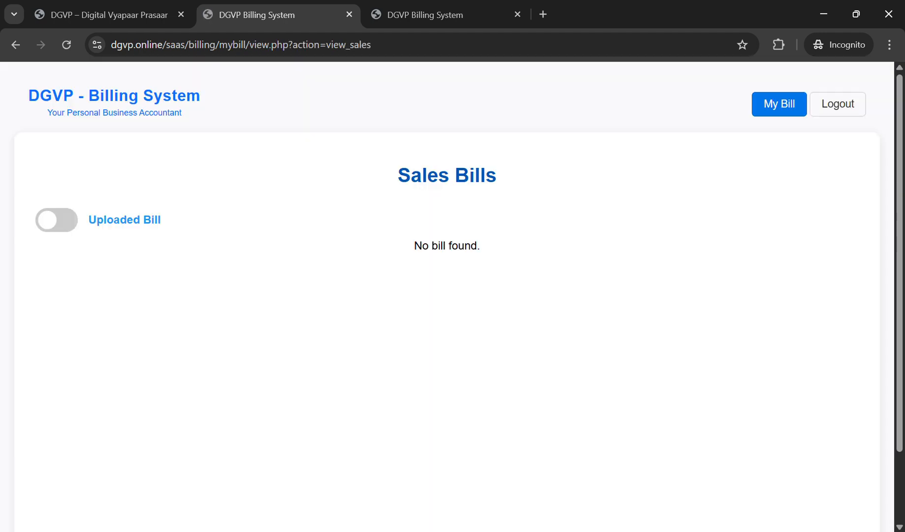
click(56, 220)
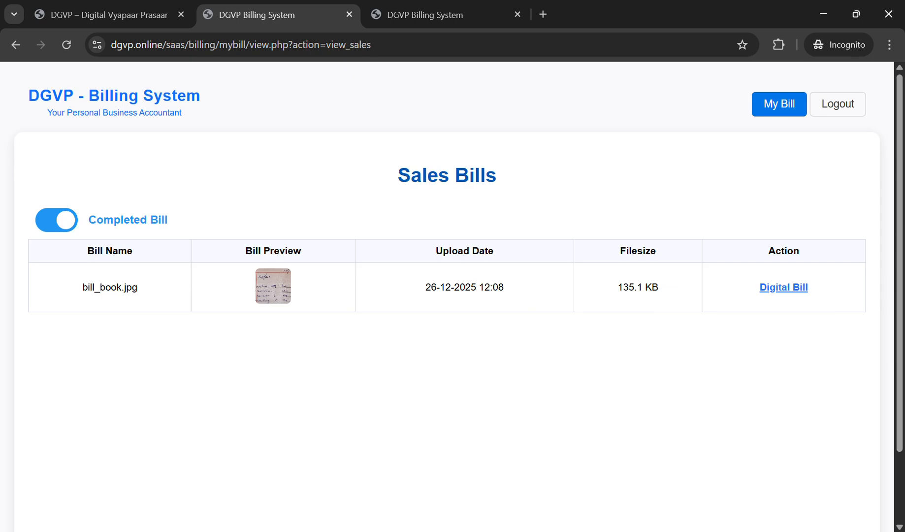
click(273, 286)
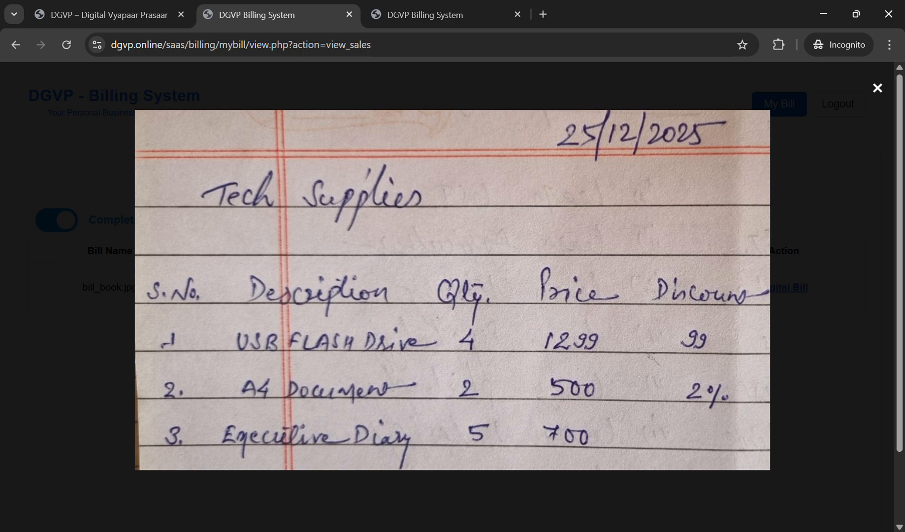
key(Escape)
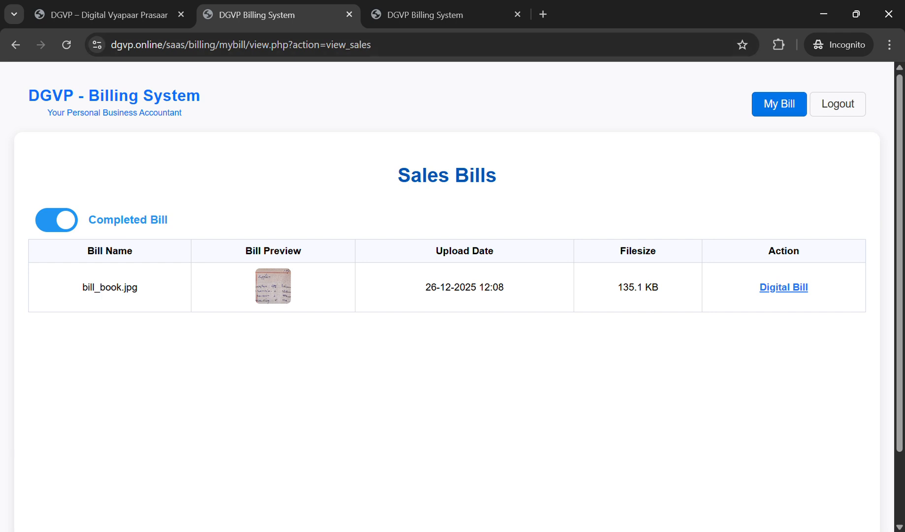
Step: Return to the My Bill page and log out of the billing system
click(779, 104)
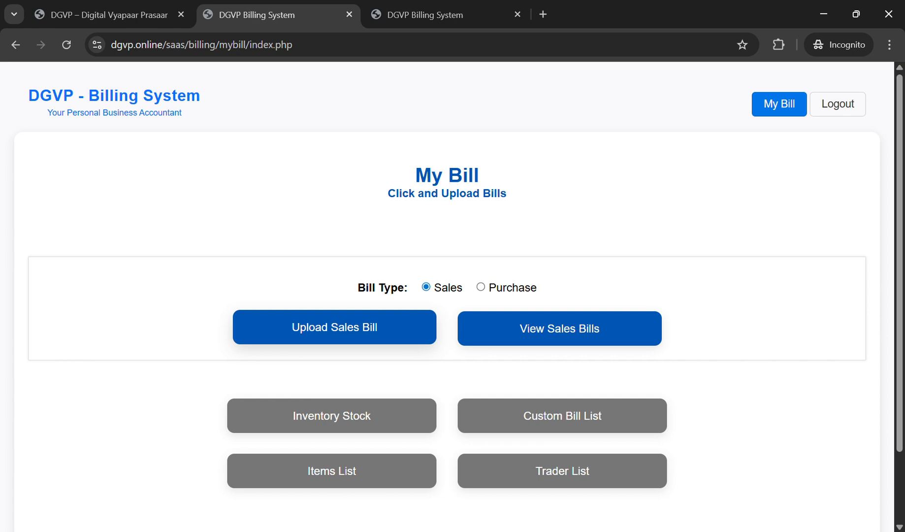
scroll(447, 296, down, 2)
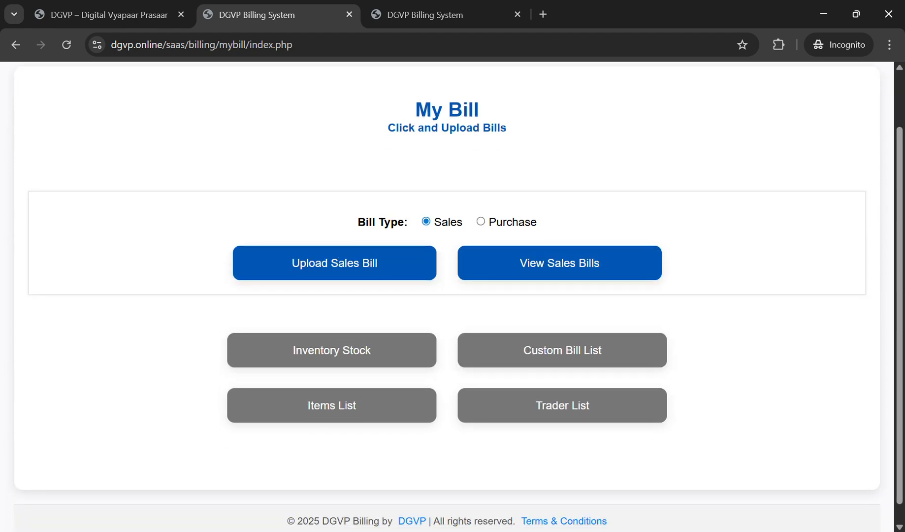
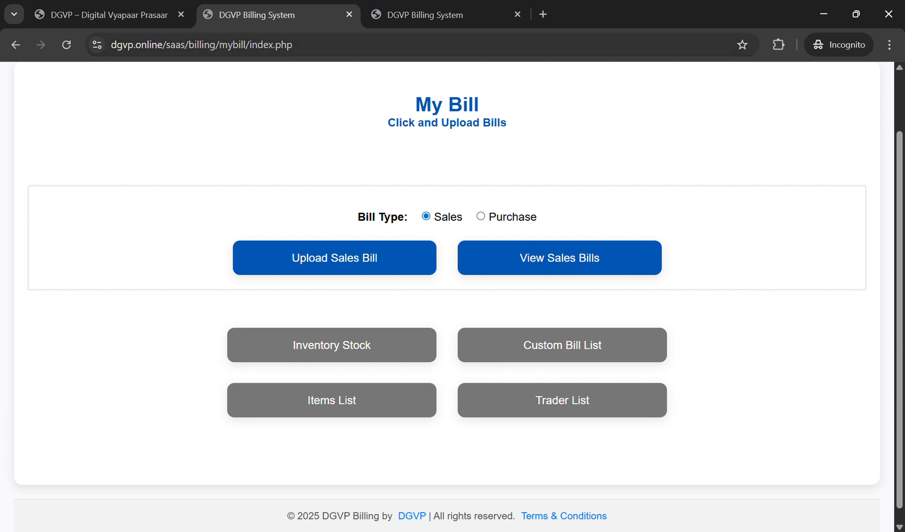
scroll(447, 295, up, 2)
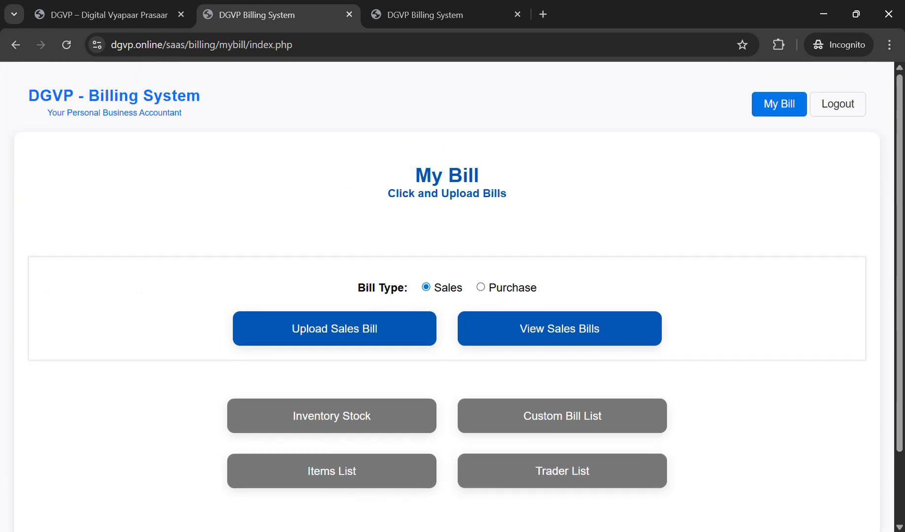
click(837, 104)
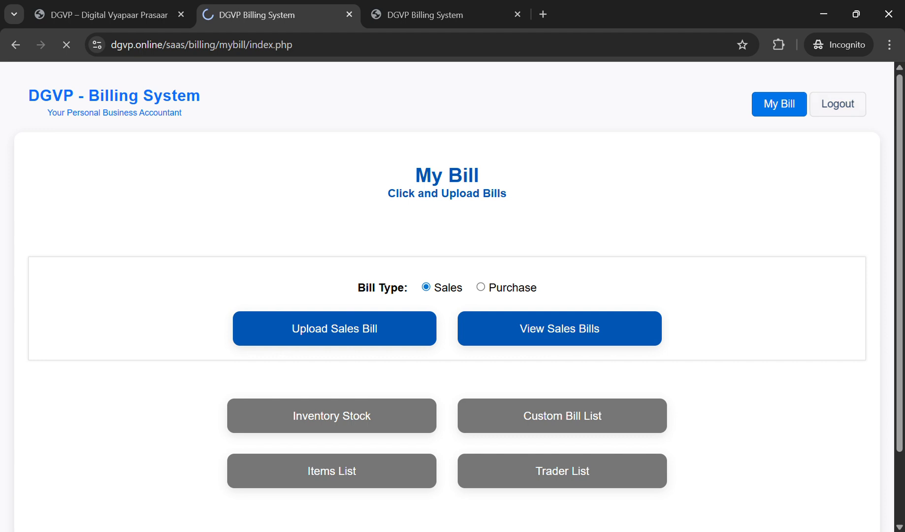